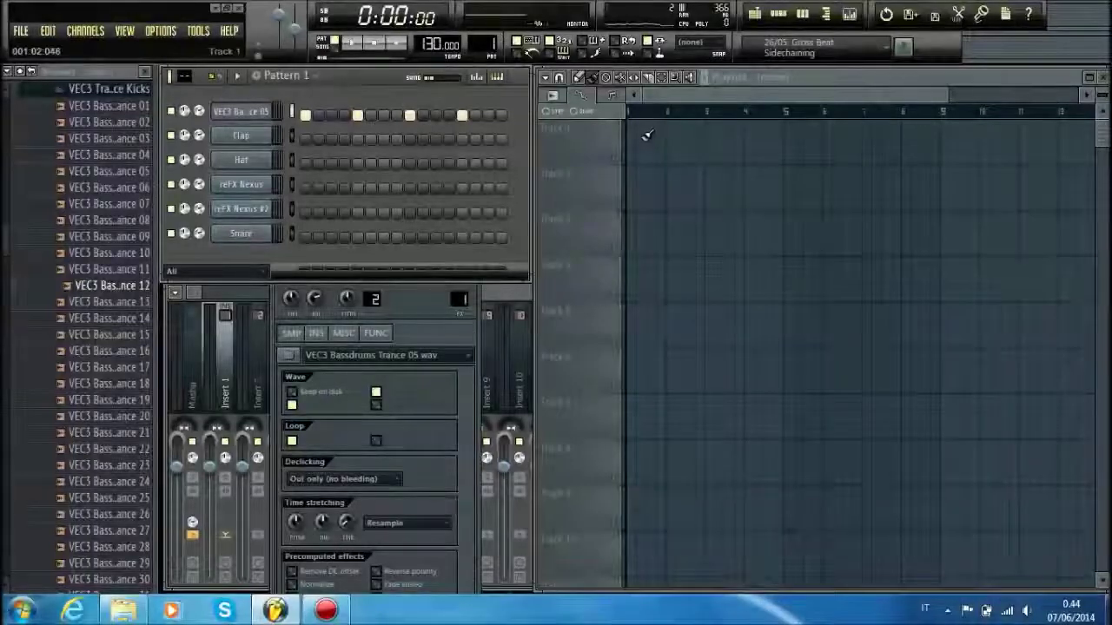
Paint four consecutive Pattern 1 clips across bars 1 to 4 of Track 1 in the playlist
left_click(692, 155)
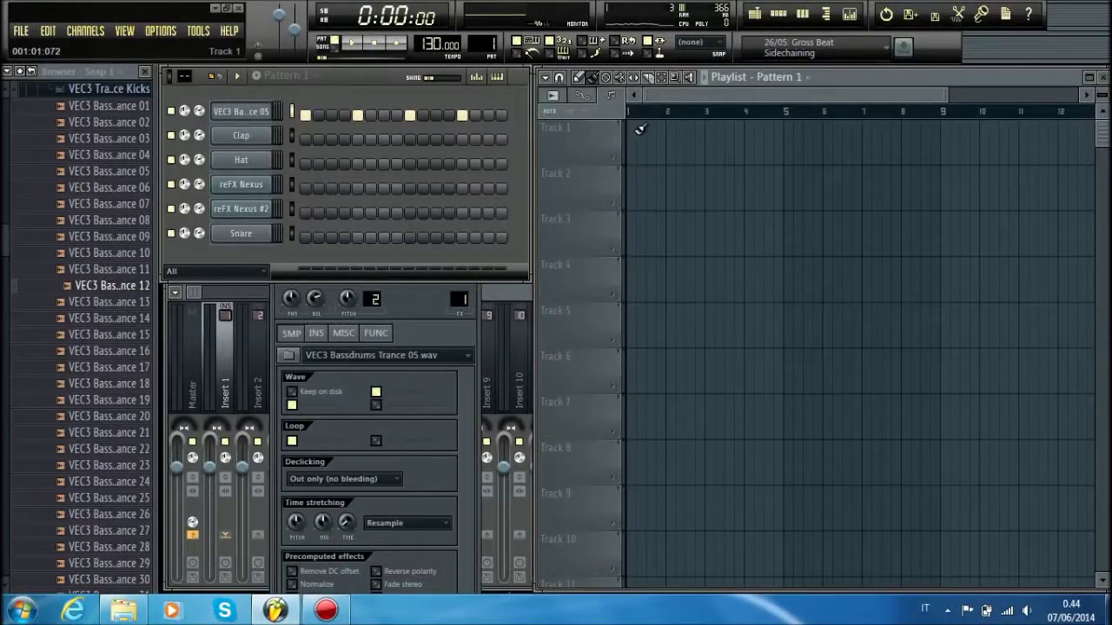
left_click_drag(634, 130, 745, 142)
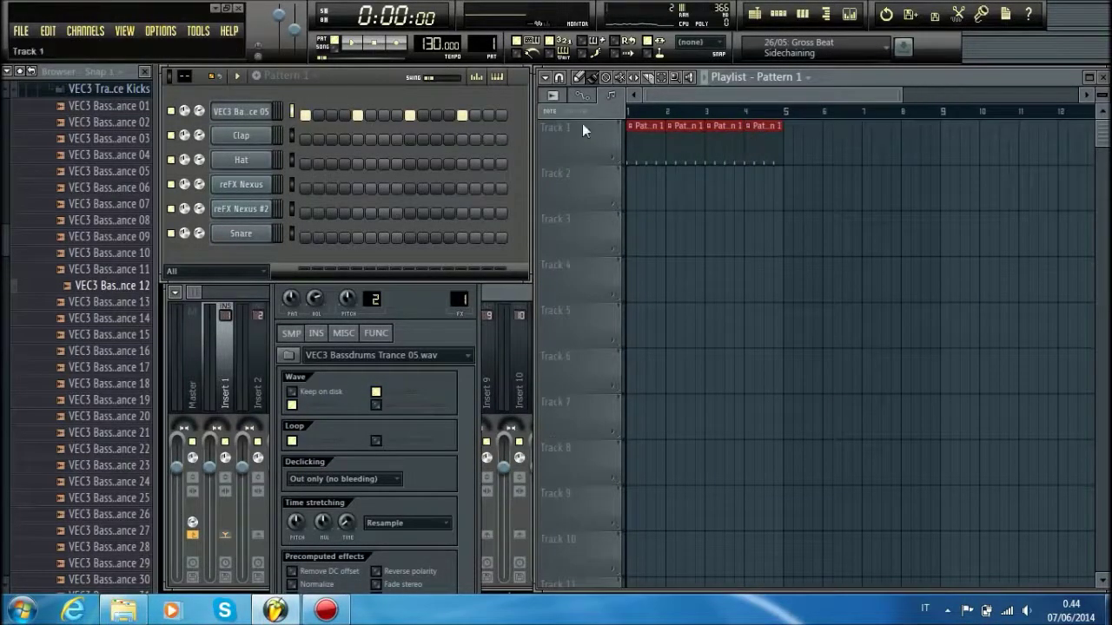
Open the reFX Nexus channel's piano roll in the empty Pattern 2
left_click(274, 184)
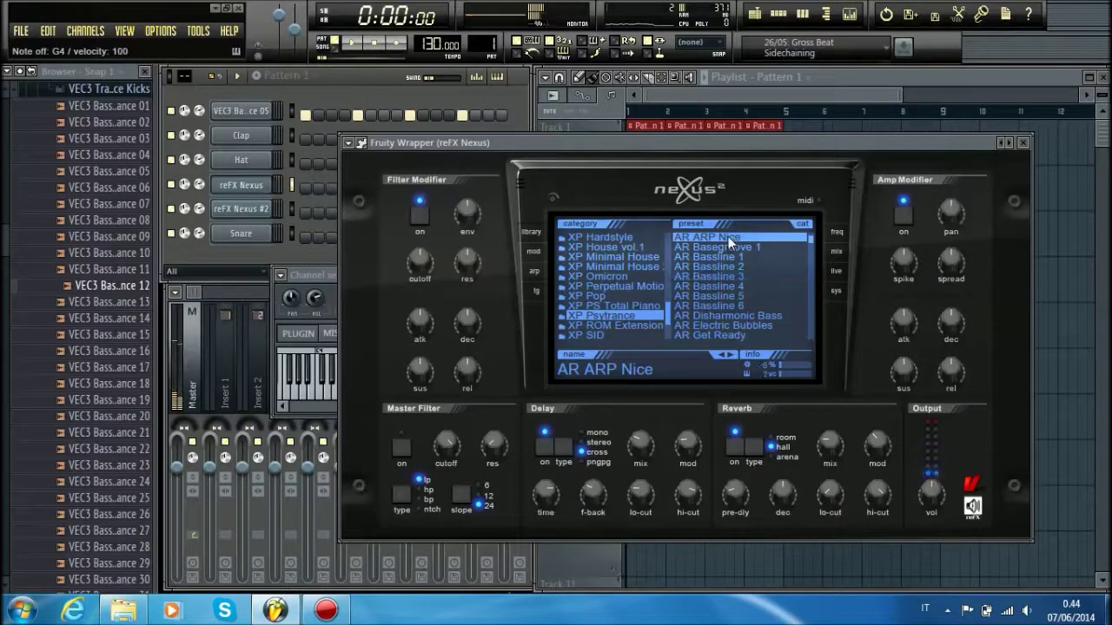
right_click(278, 185)
left_click(306, 188)
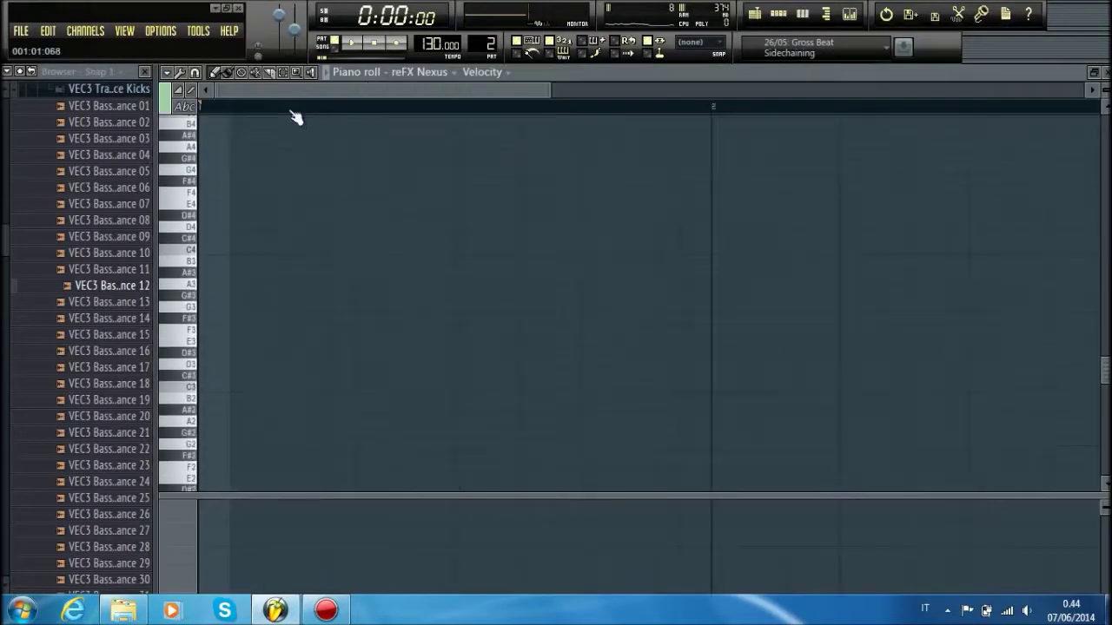
left_click_drag(208, 219, 215, 168)
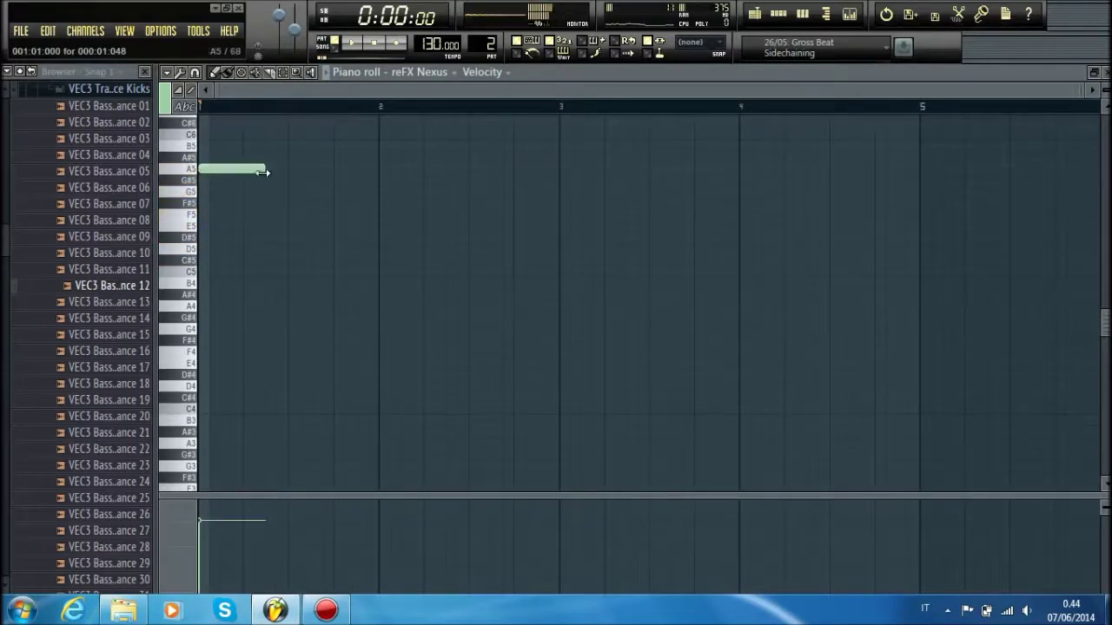
right_click(359, 170)
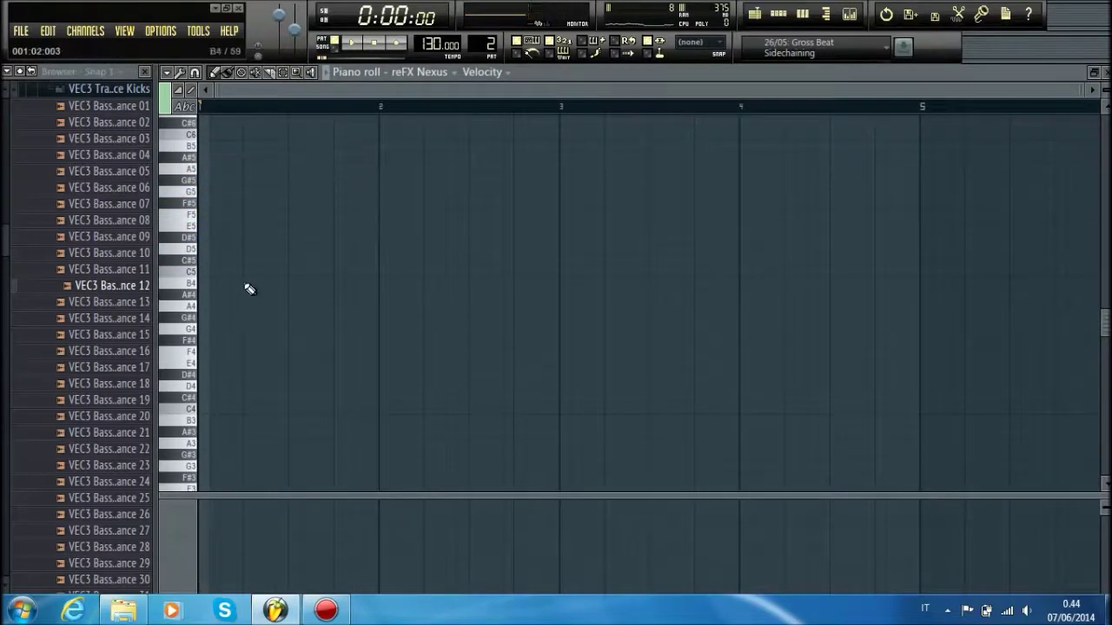
left_click(199, 306)
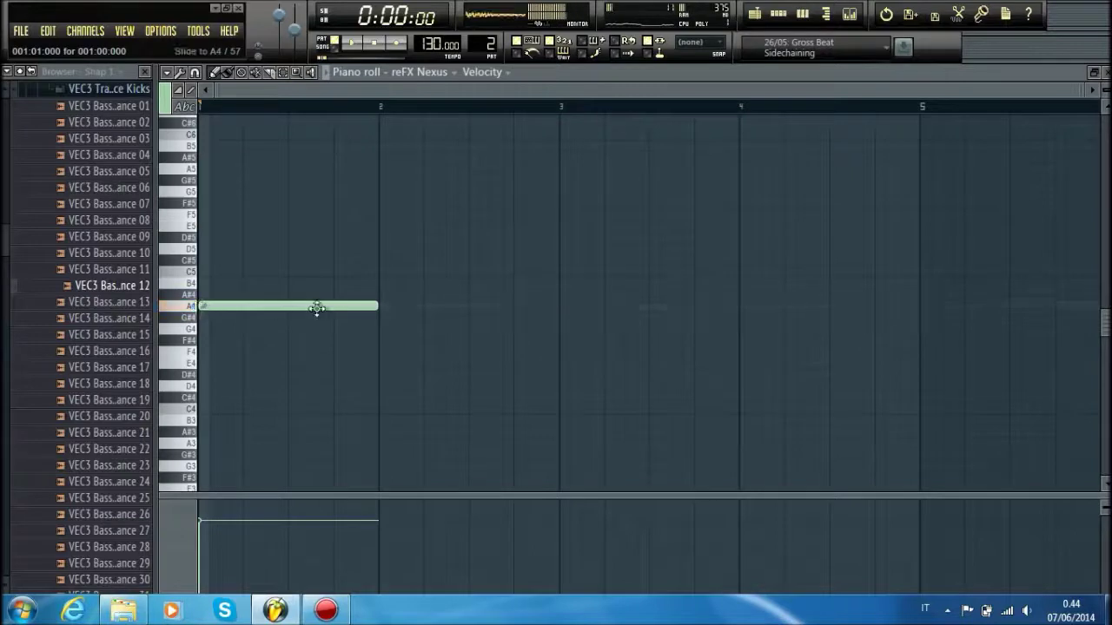
right_click(261, 305)
Add one-bar notes A4, C5, E4 and F4 in bars 1 to 4 of Pattern 2 and close the piano roll
left_click(199, 306)
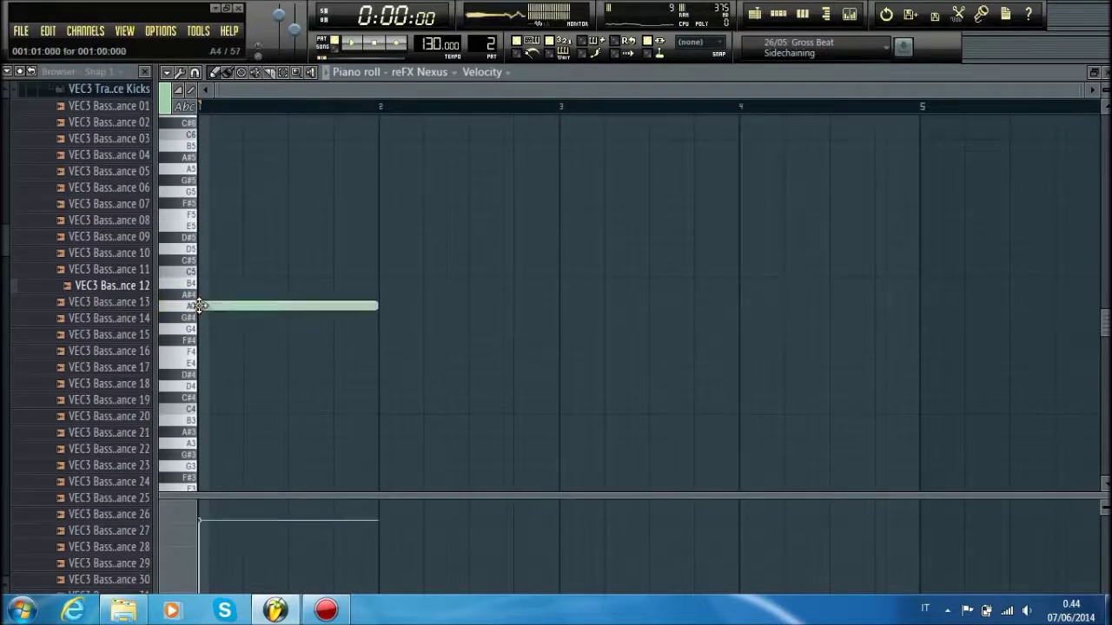
left_click(381, 270)
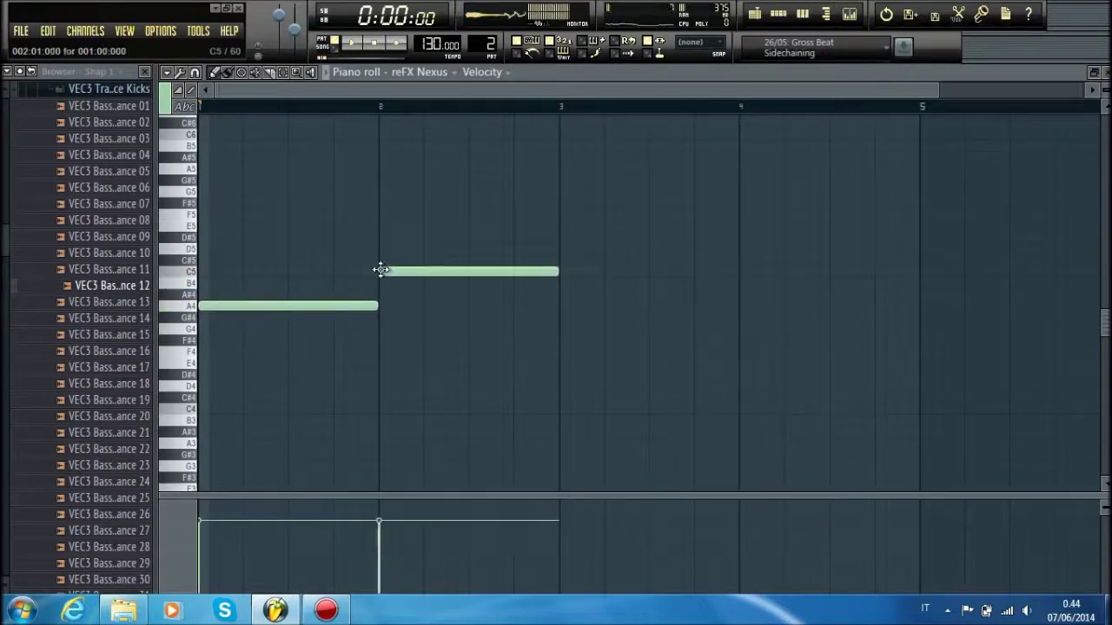
left_click(562, 362)
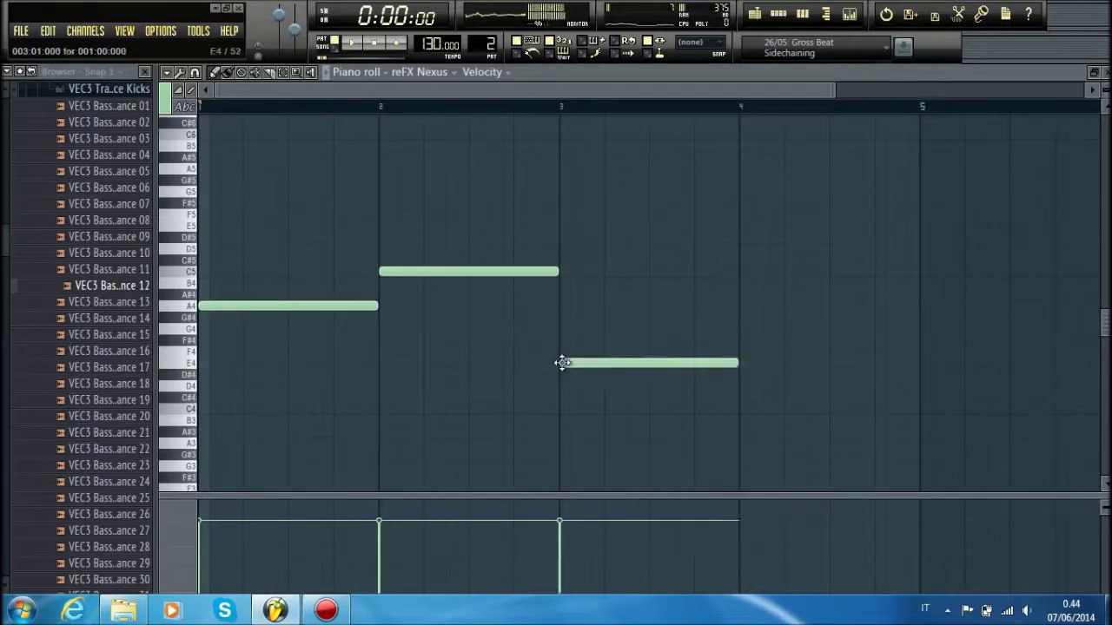
left_click(741, 352)
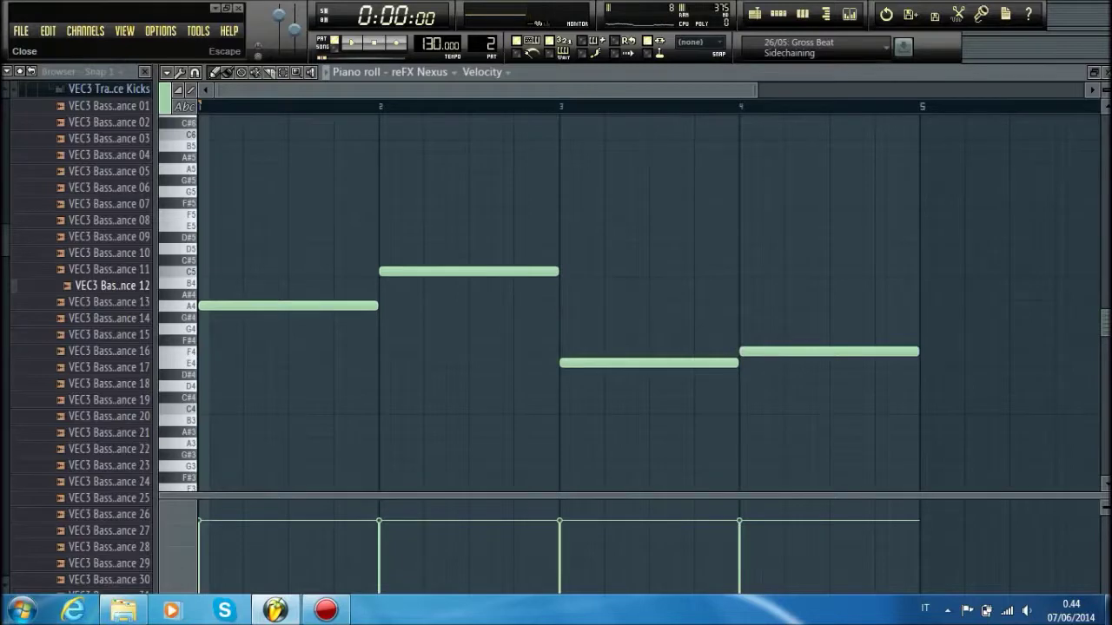
left_click(1106, 73)
Place Pattern 2 at the start of Track 3 in the playlist and play the song
left_click_drag(923, 133, 556, 258)
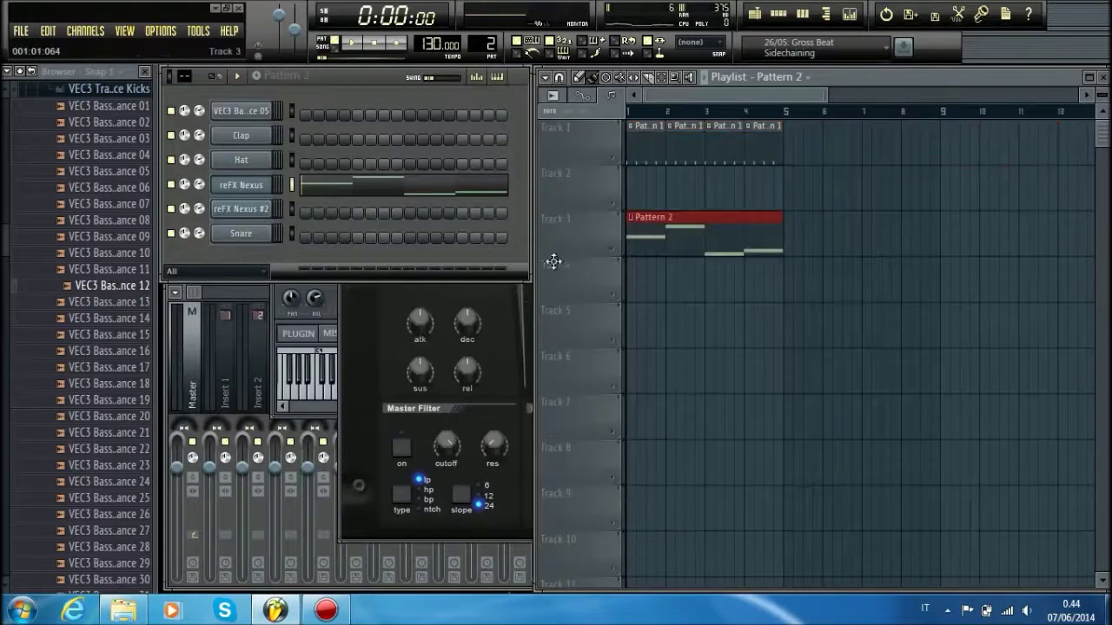
key("space")
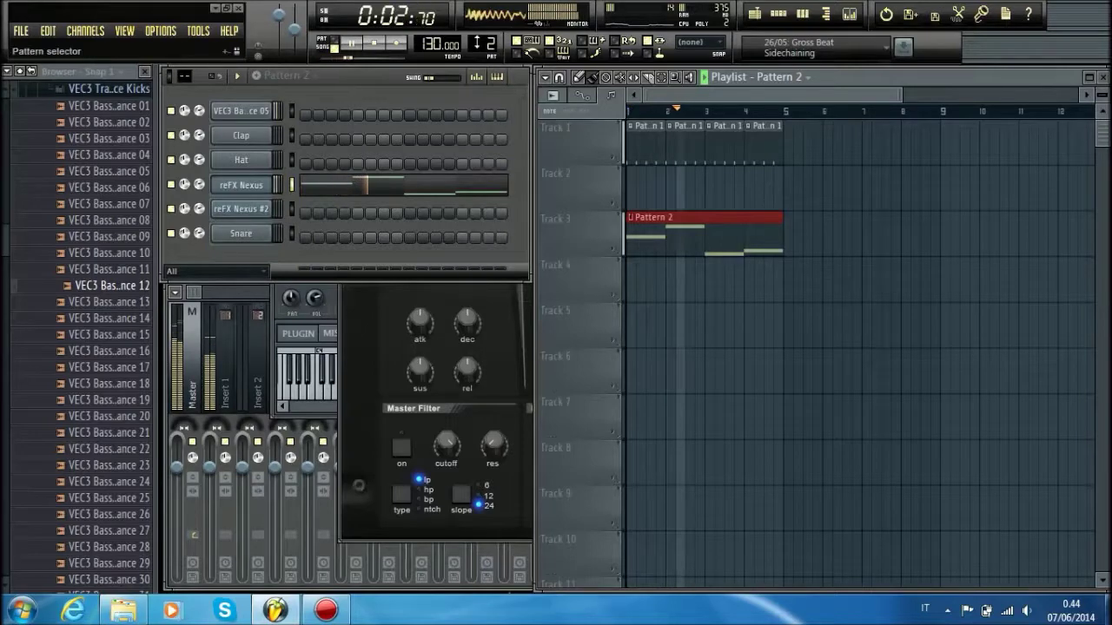
scroll(475, 41, "up", 1)
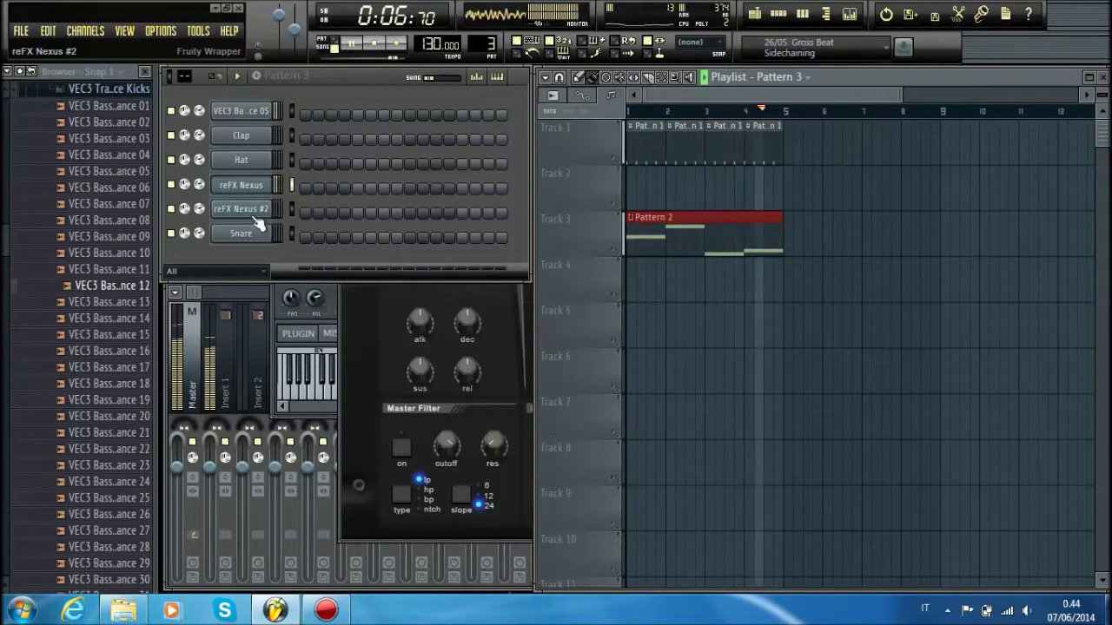
Reopen Pattern 2's piano roll and move its bar 4 note to G4
double_click(645, 226)
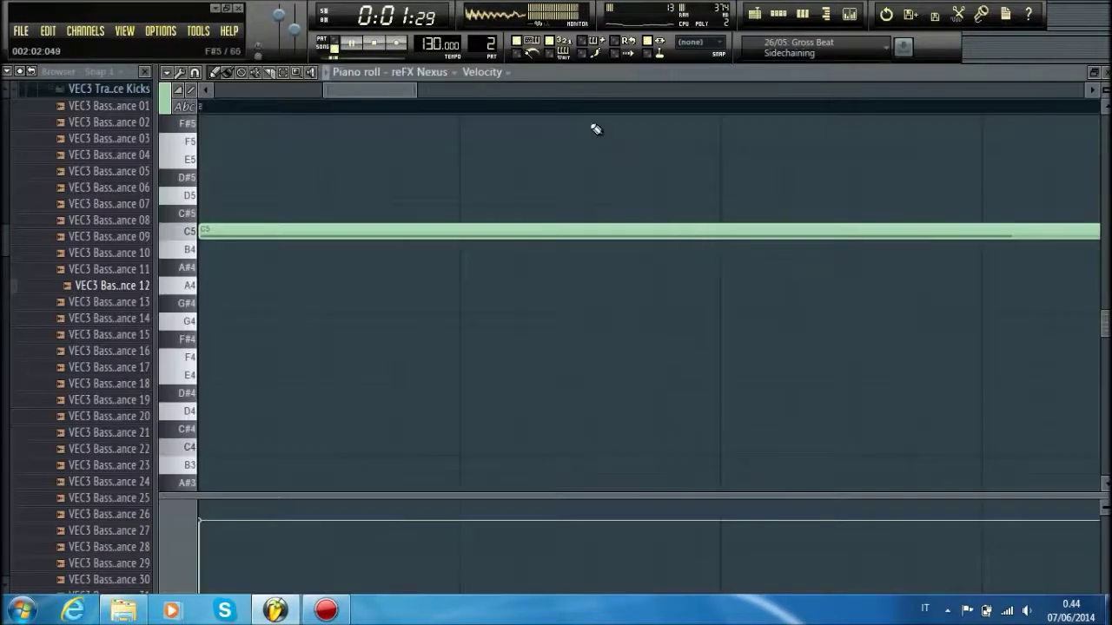
scroll(591, 117, "down", 4)
left_click_drag(964, 355, 964, 322)
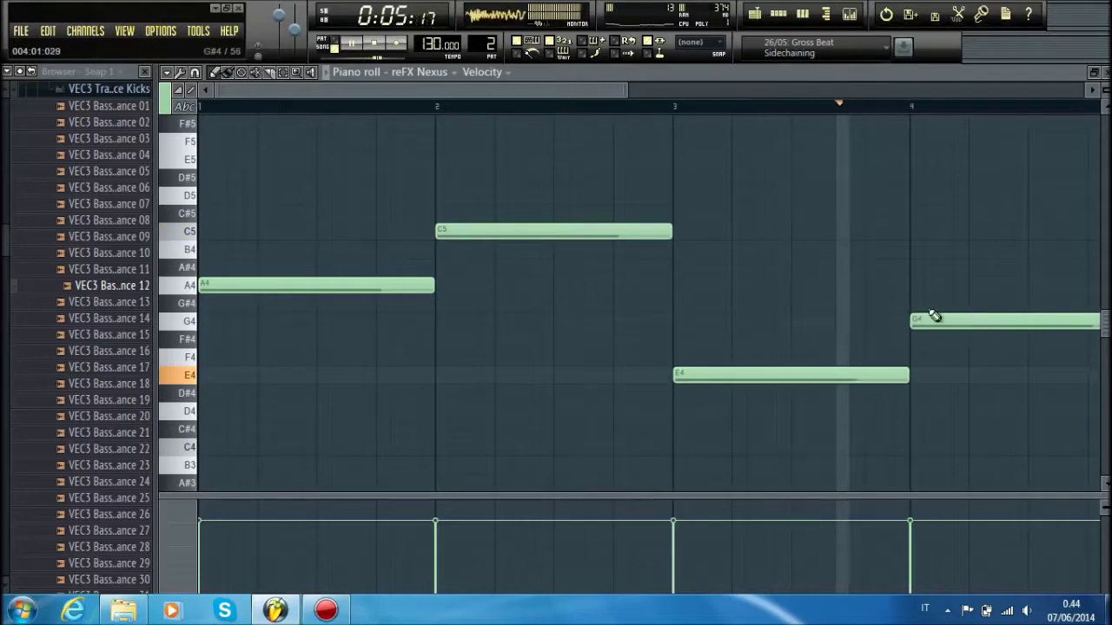
left_click(1105, 73)
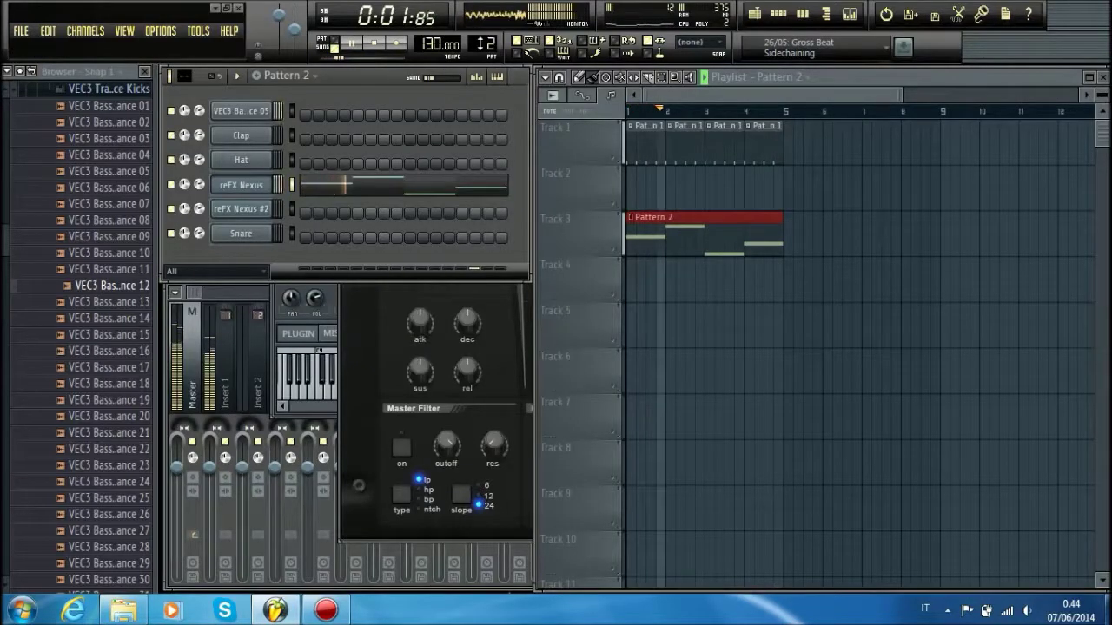
Add a half-beat C6 note at the start of bar 1 in Pattern 3 for the reFX Nexus #2 channel
left_click(265, 208)
key("space")
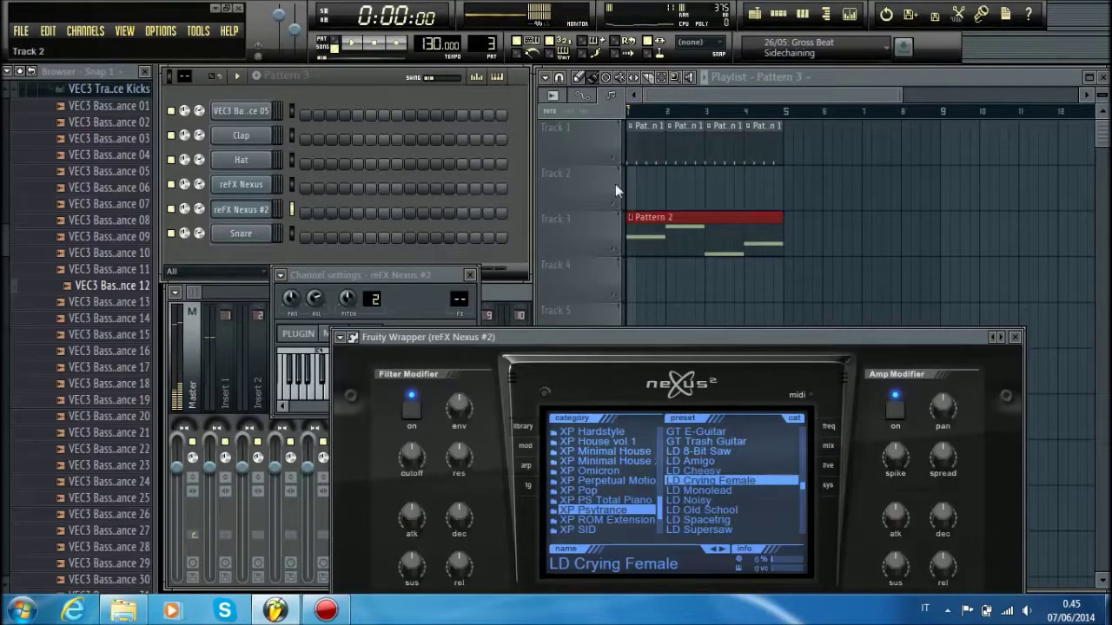
right_click(262, 212)
left_click(310, 215)
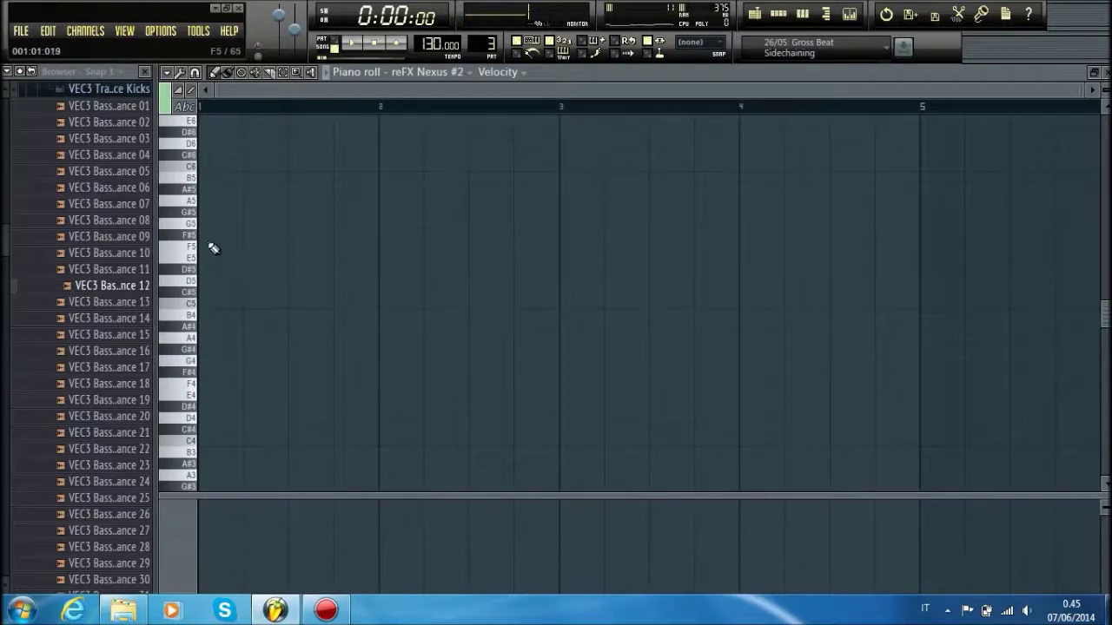
left_click(207, 200)
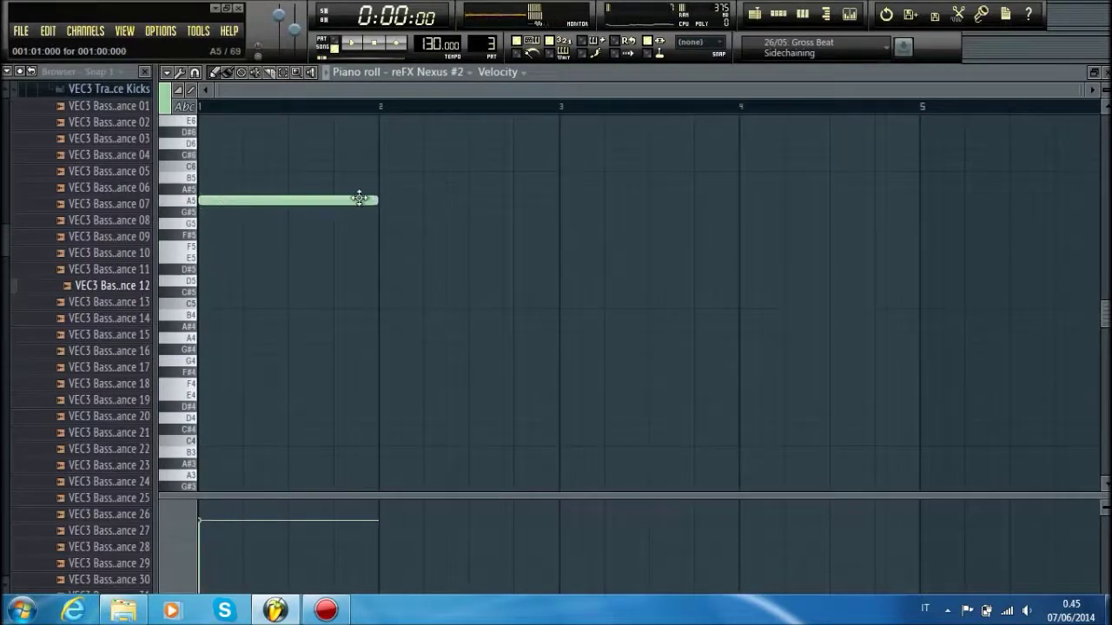
left_click_drag(376, 200, 212, 163)
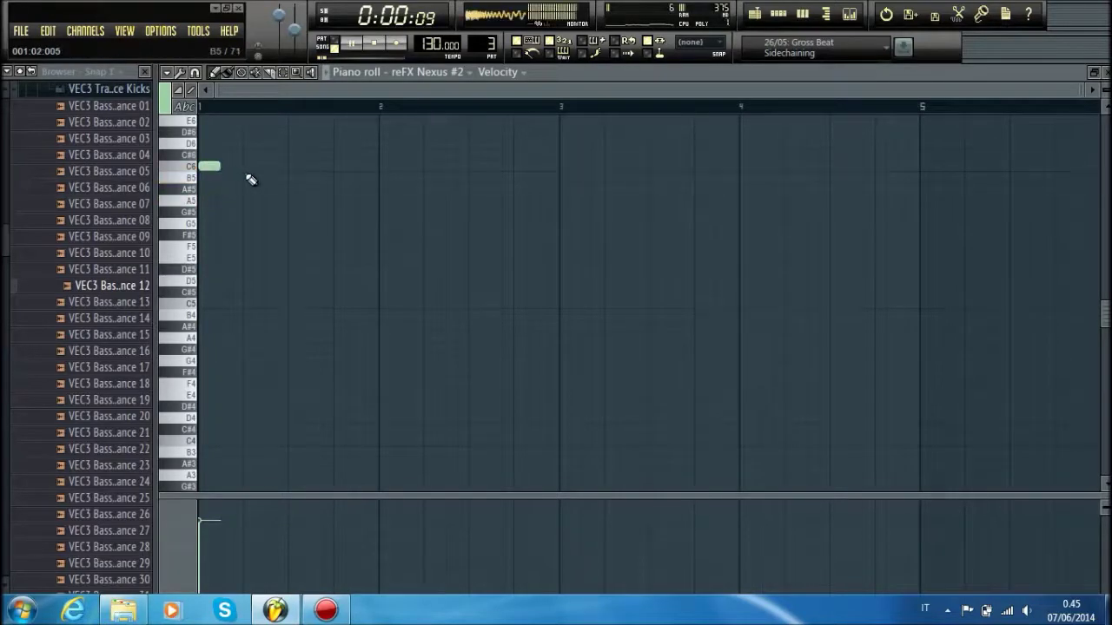
left_click(1100, 76)
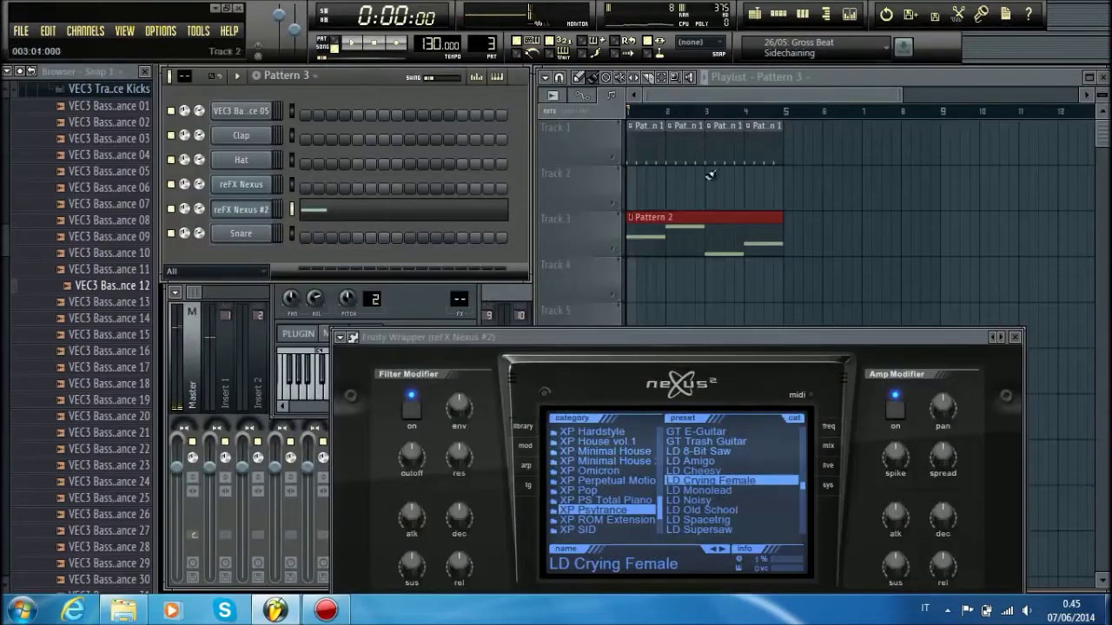
Place Pattern 3 at the start of Track 2 and reopen its notes in the piano roll
left_click(632, 190)
double_click(653, 188)
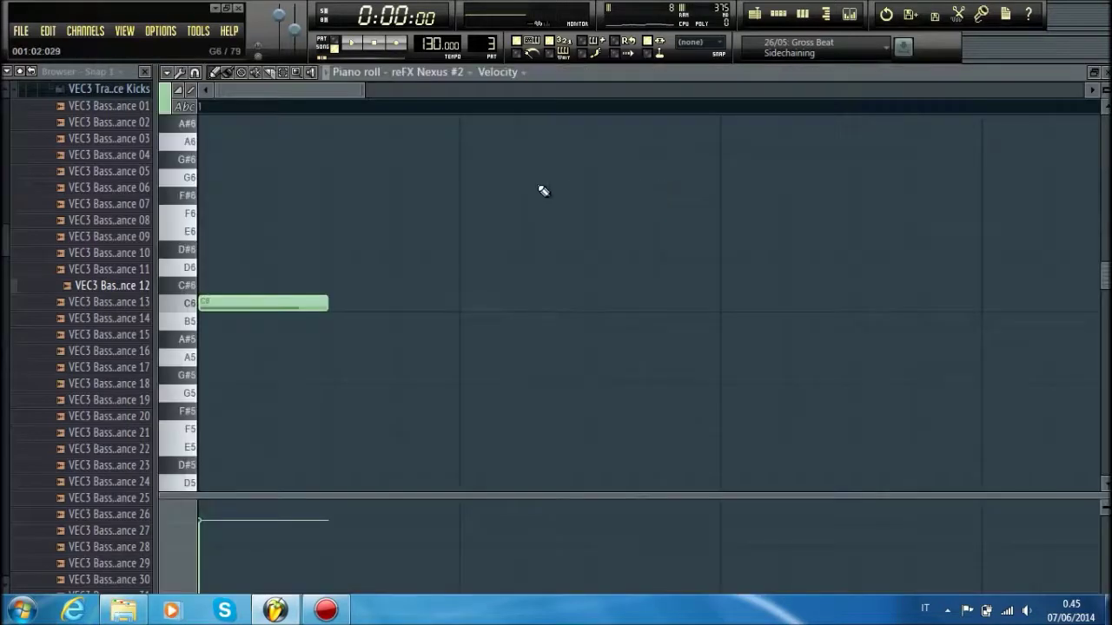
key("space")
key("space")
scroll(415, 119, "down", 4)
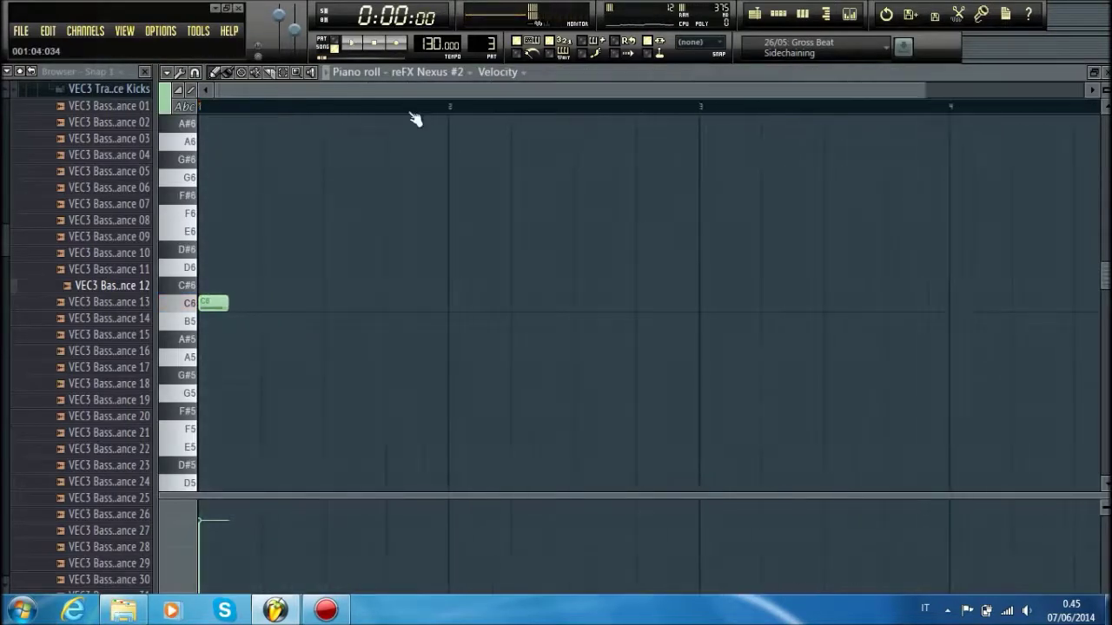
Lengthen the opening C6 note to two beats, auditioning the pattern along the way
left_click_drag(249, 339, 250, 298)
key("space")
key("space")
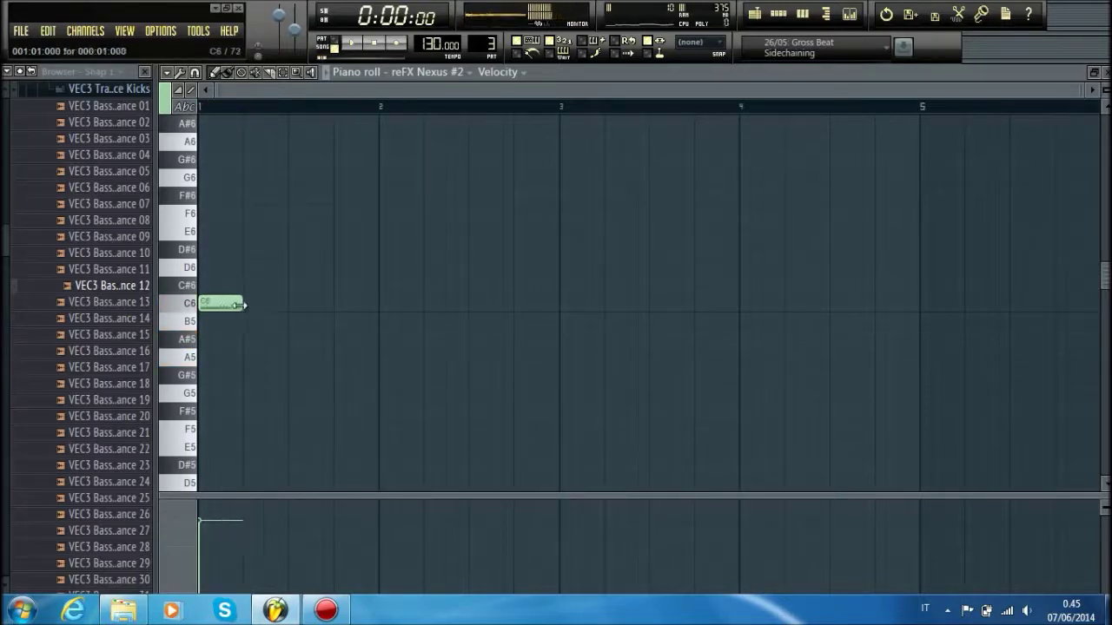
key("space")
key("space")
Add a half-beat A5 note on beat 4 of bar 1 and audition the melody
left_click_drag(296, 337, 347, 353)
key("space")
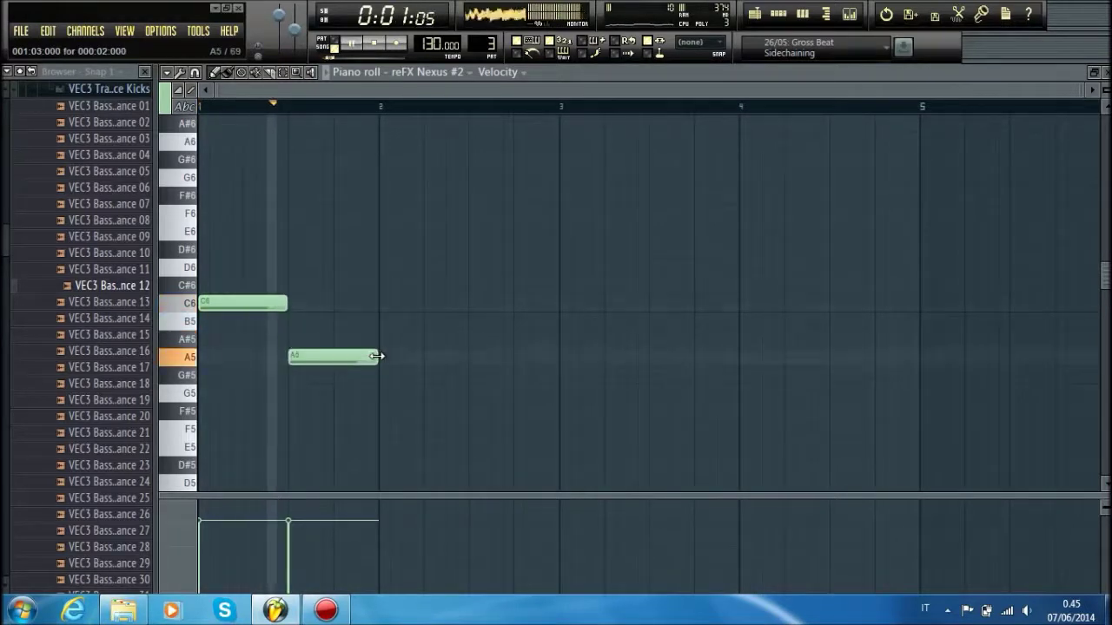
key("space")
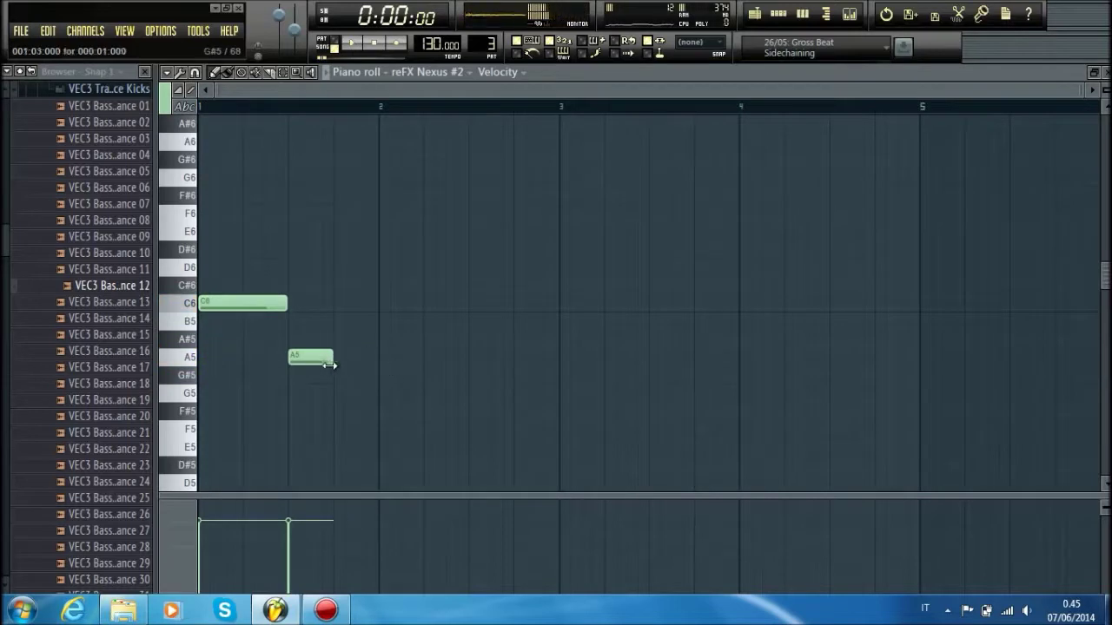
left_click_drag(300, 358, 345, 358)
key("space")
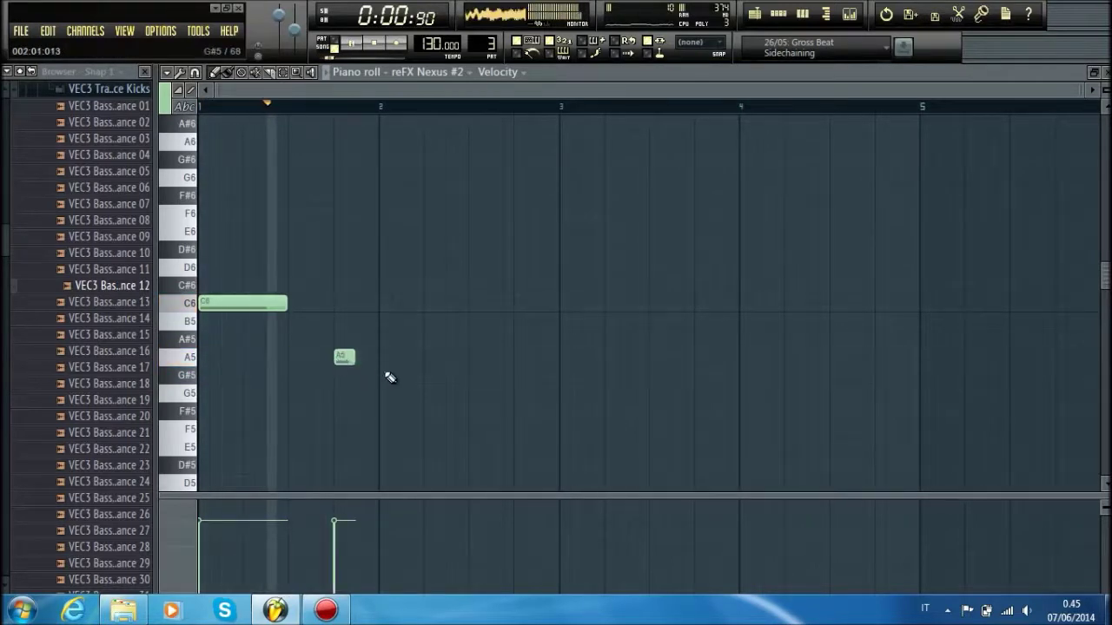
key("space")
Add half-beat notes in bar 2, with C6 on beat 1, A5 on beat 2 and B5 on beat 4, and audition them
left_click(382, 304)
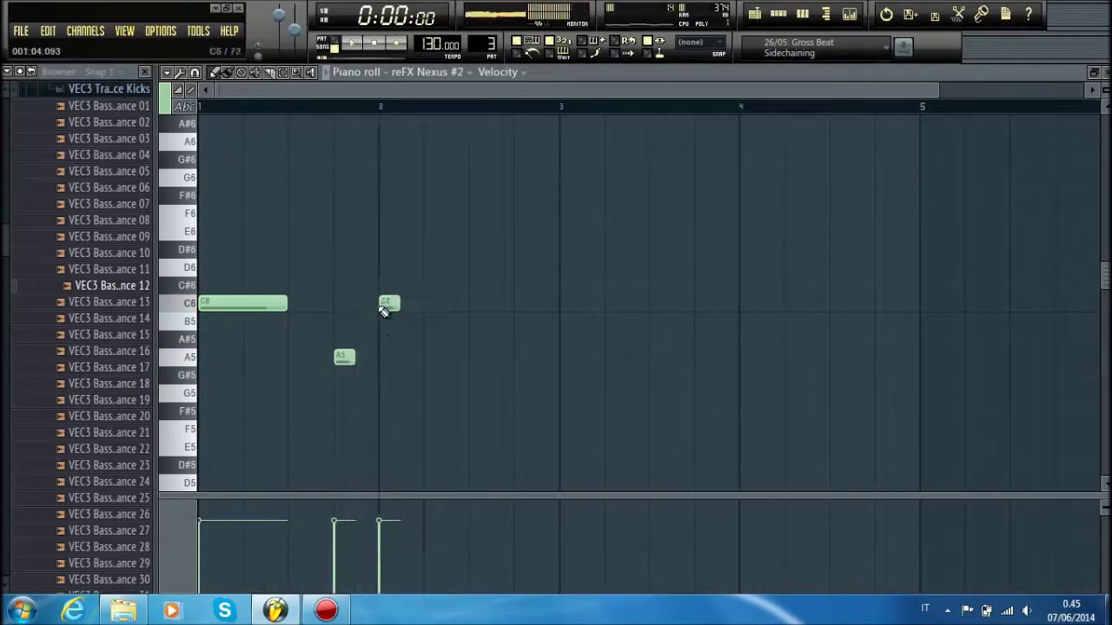
left_click(430, 356)
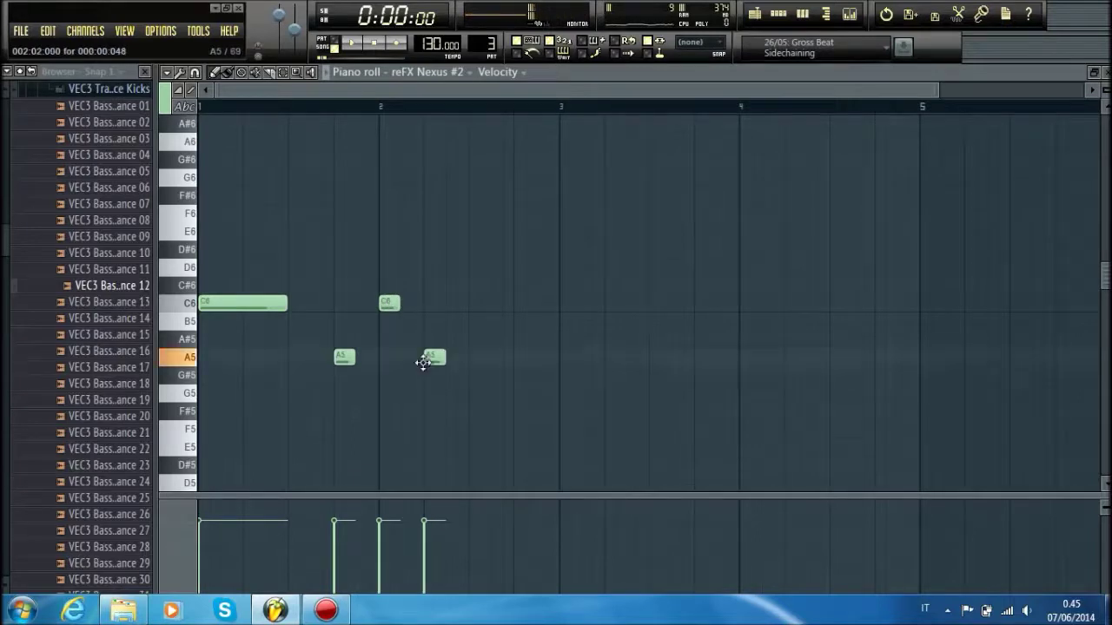
left_click(472, 338)
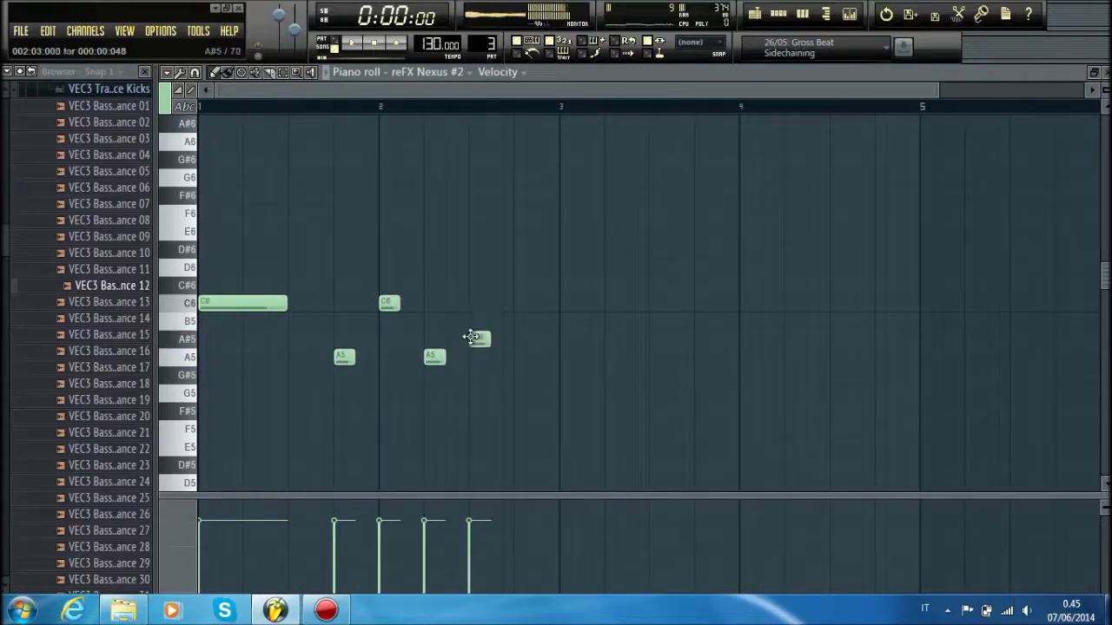
left_click(472, 338)
left_click_drag(477, 334, 521, 310)
key("space")
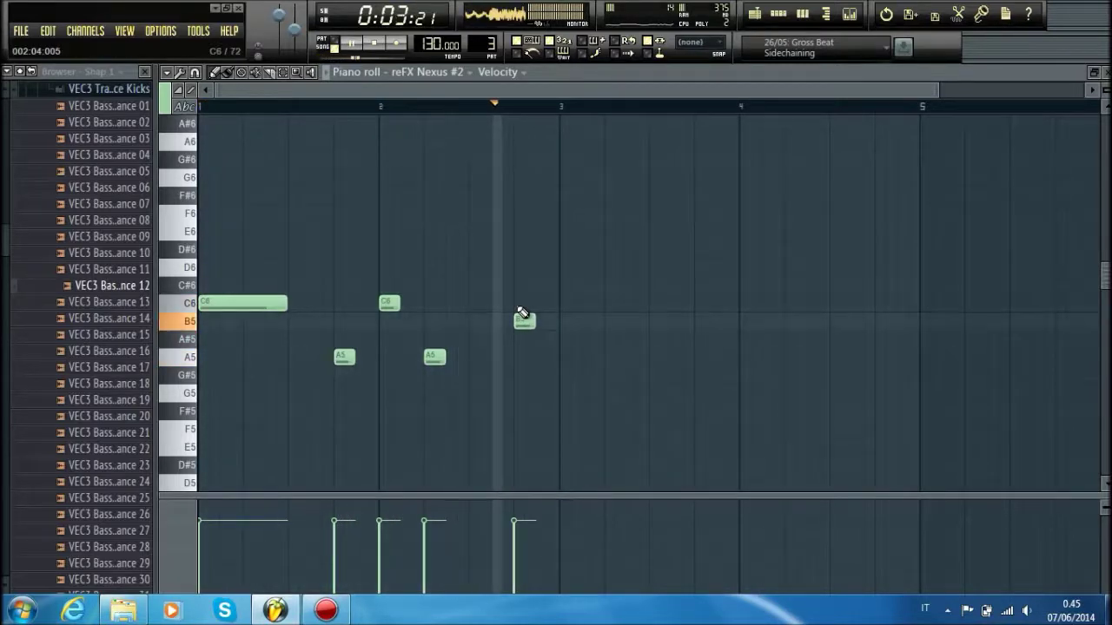
key("space")
Add a one-beat G5 note at the start of bar 3 and lengthen bar 2's A5 note to one beat
mouse_move(573, 373)
left_mouse_down()
mouse_move(563, 393)
mouse_move(602, 393)
left_mouse_up()
left_click_drag(444, 357, 466, 359)
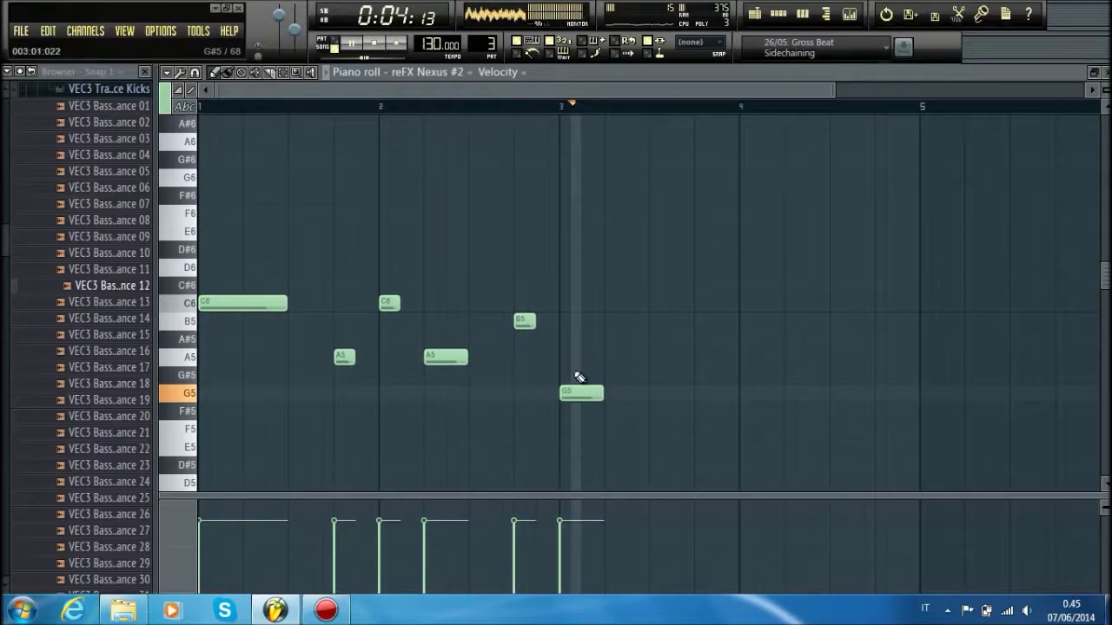
key("space")
Add half-beat notes A5 on beat 4 of bar 3, then C6 on beat 1 and G5 on beat 3 of bar 4, and play back
left_click(705, 375)
right_click(715, 377)
left_click(708, 357)
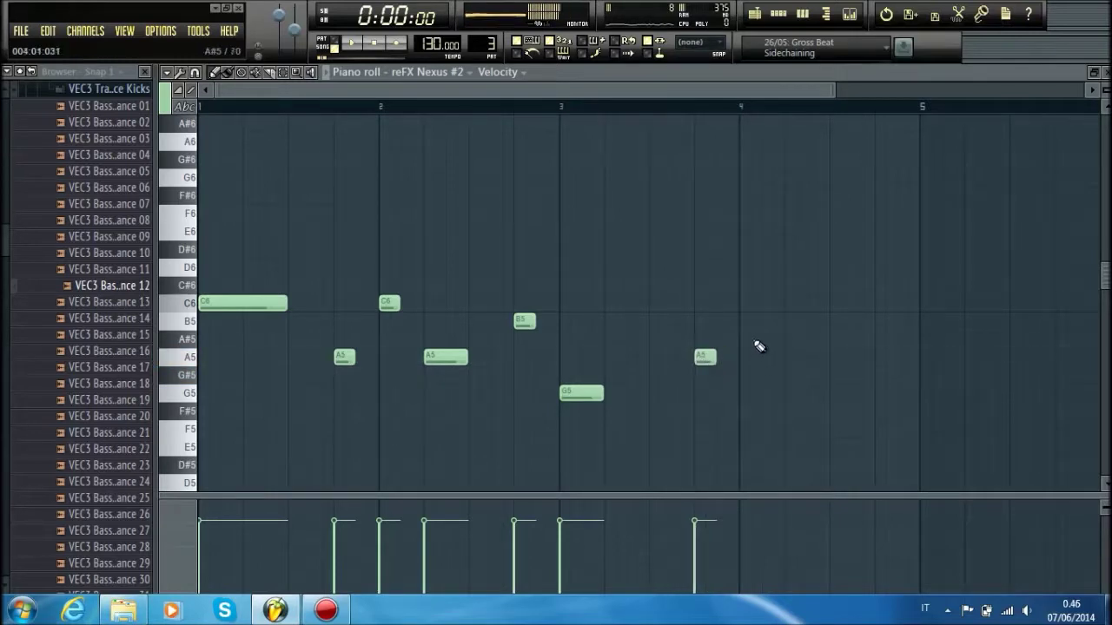
left_click(747, 287)
left_click_drag(743, 310, 747, 304)
left_click_drag(839, 375, 839, 395)
key("space")
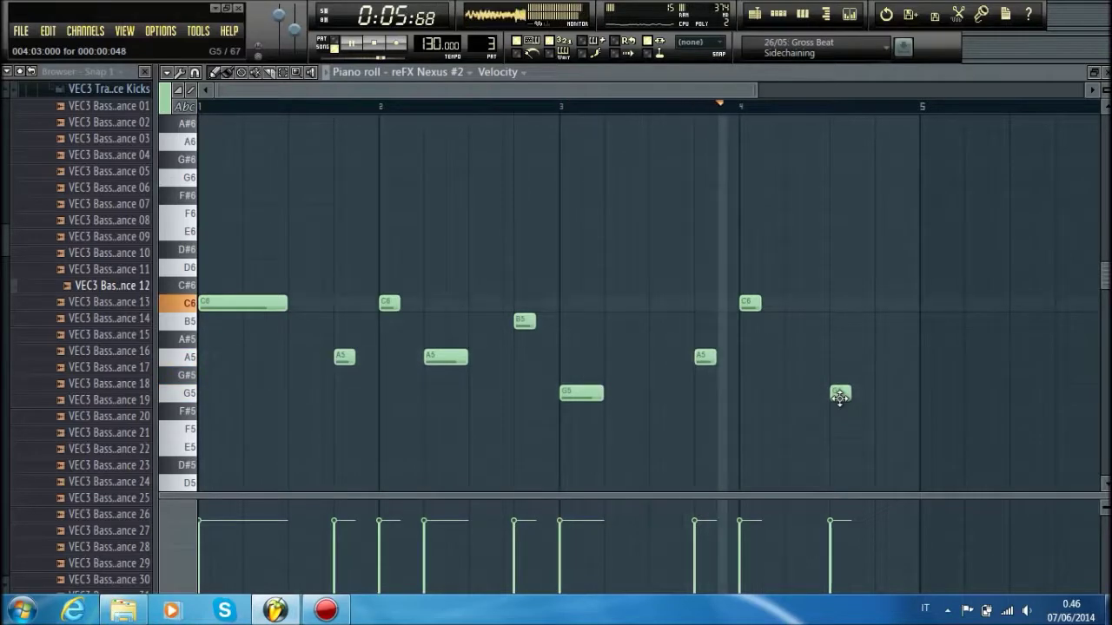
Lower bar 4's first note to B5 and add a half-beat C6 note on beat 2 of that bar
key("space")
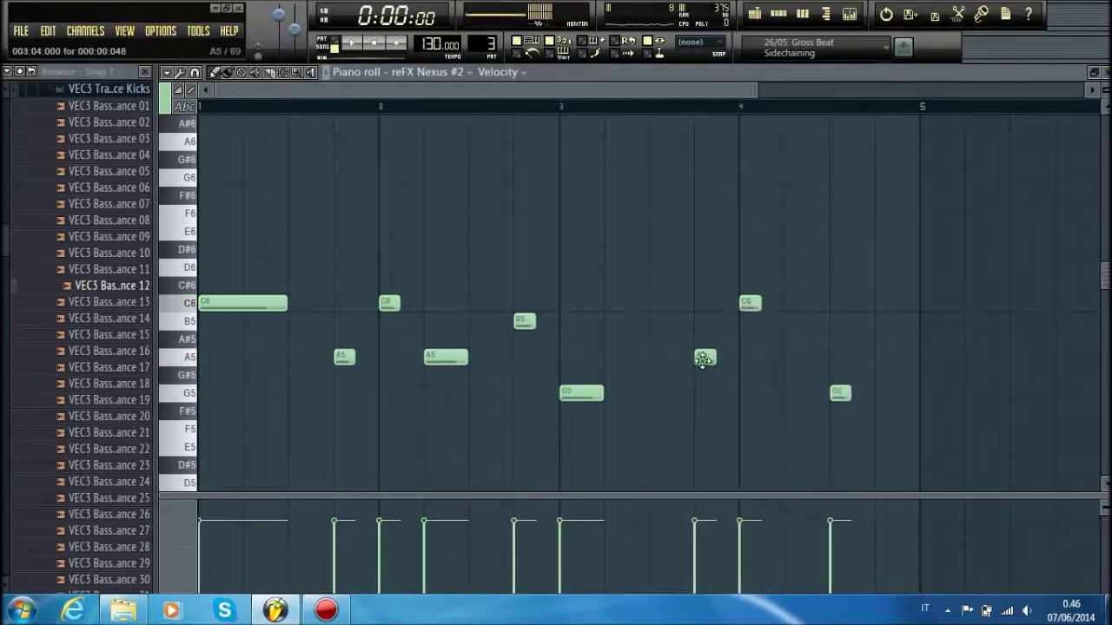
left_click_drag(743, 308, 740, 319)
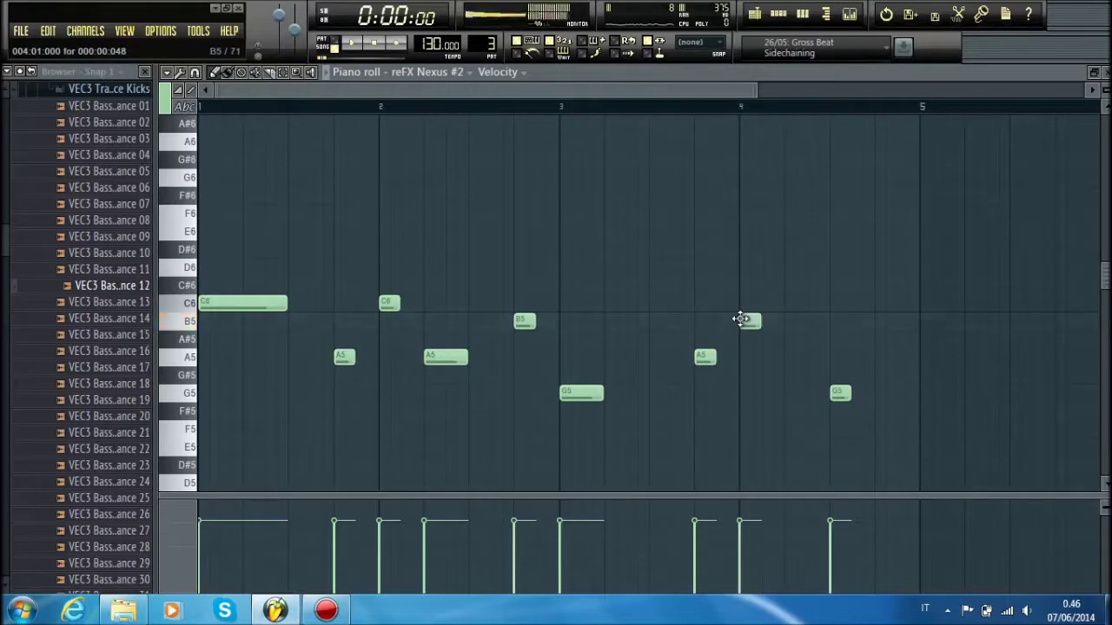
left_click(778, 304)
left_click(784, 303)
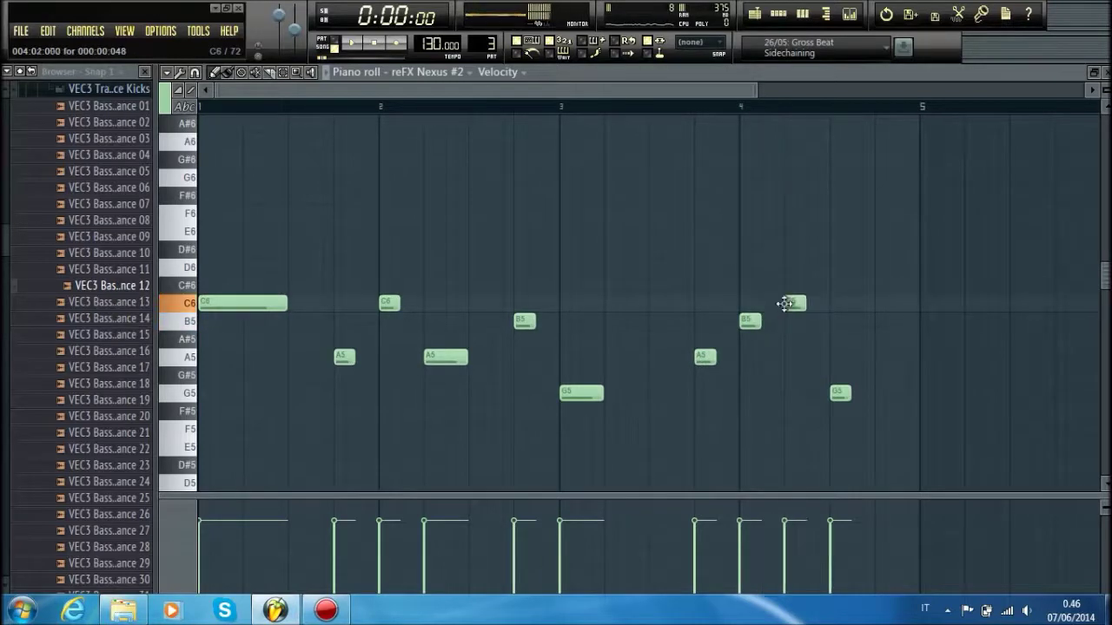
Raise bar 4's beat 3 note to A5, add a one-beat G5 note on beat 4, and play back the melody
left_click_drag(838, 395, 832, 347)
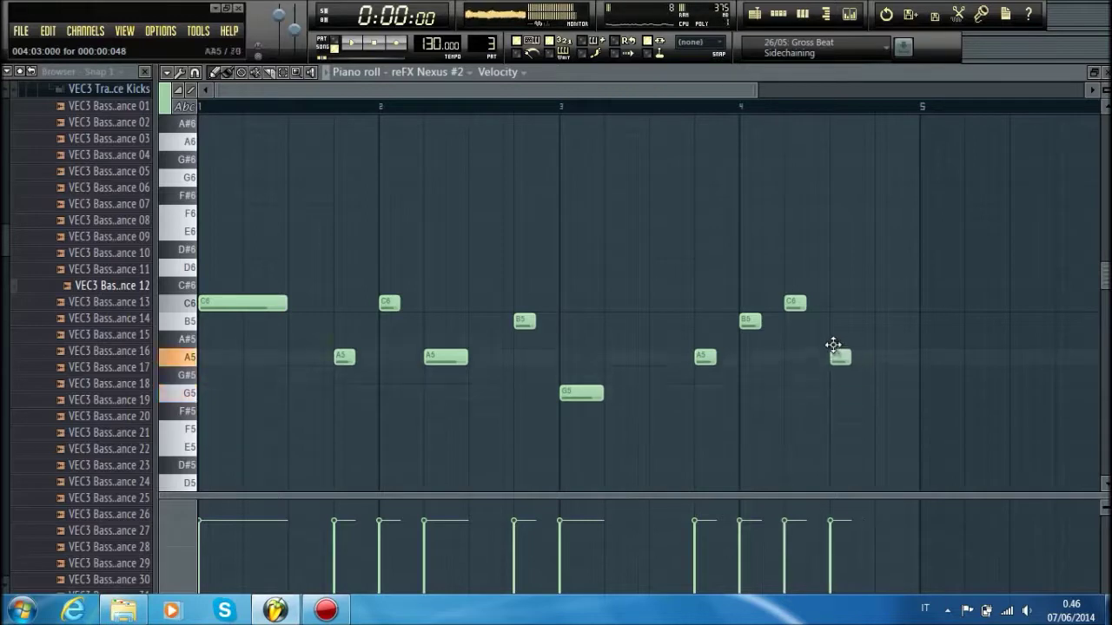
key("space")
left_click(881, 393)
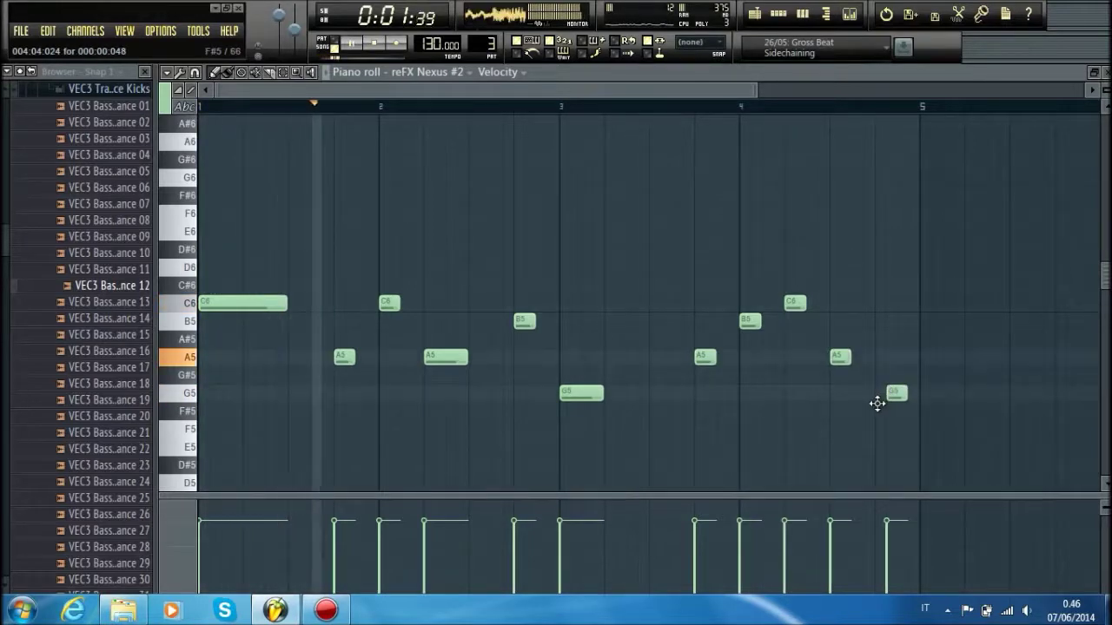
left_click_drag(895, 394, 917, 392)
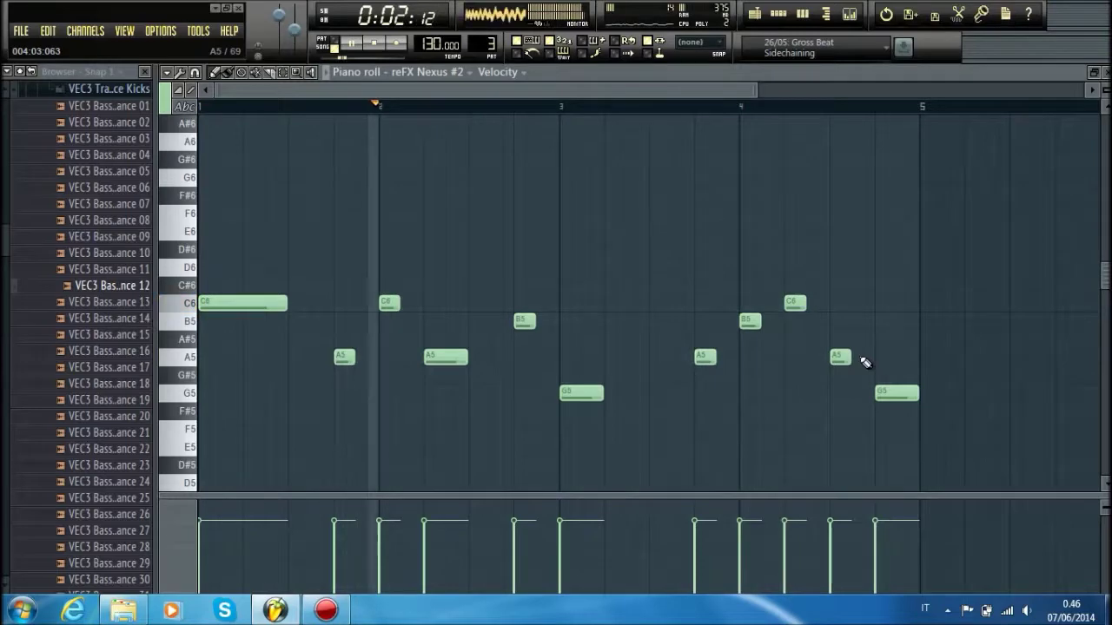
Return to the playlist, stop playback, switch to pattern 4 and clone the reFX Nexus #2 channel
key("F7")
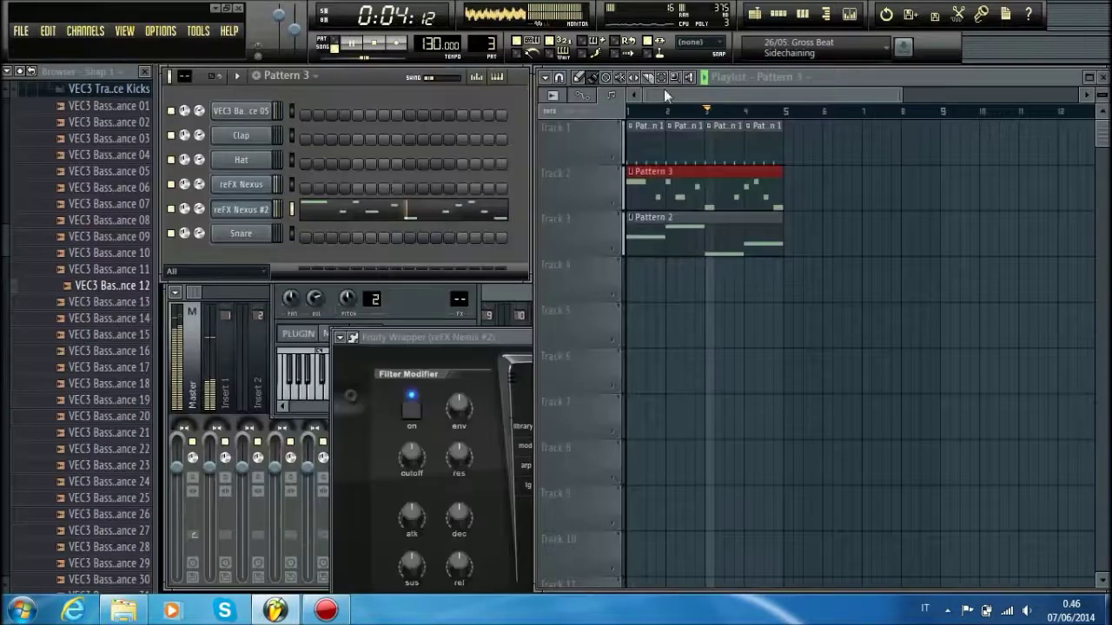
scroll(651, 116, "down", 3)
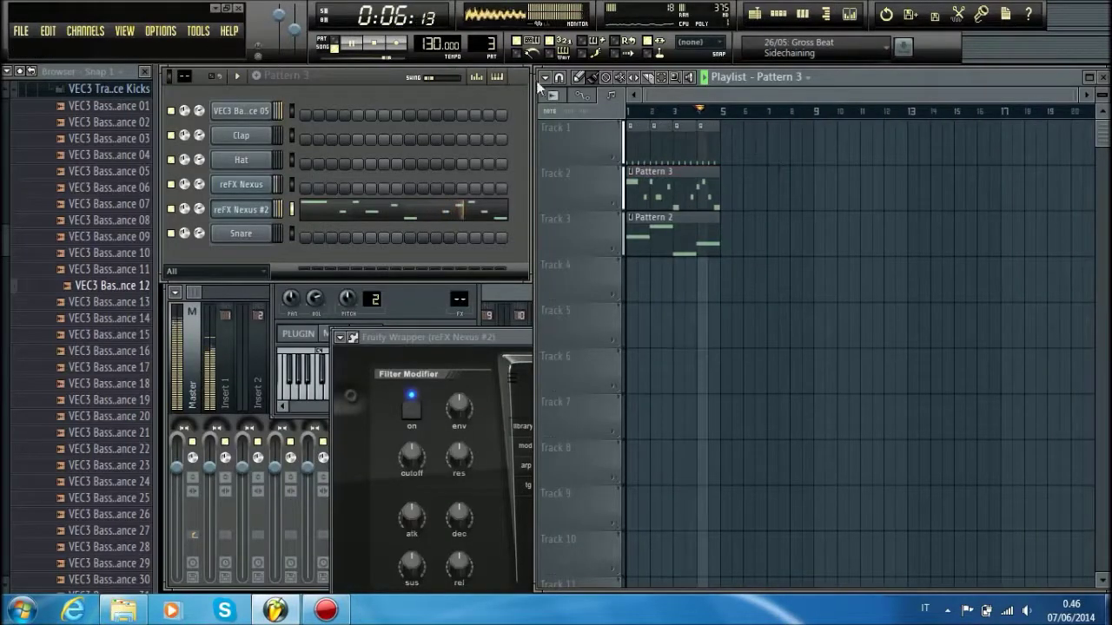
key("F4")
key("space")
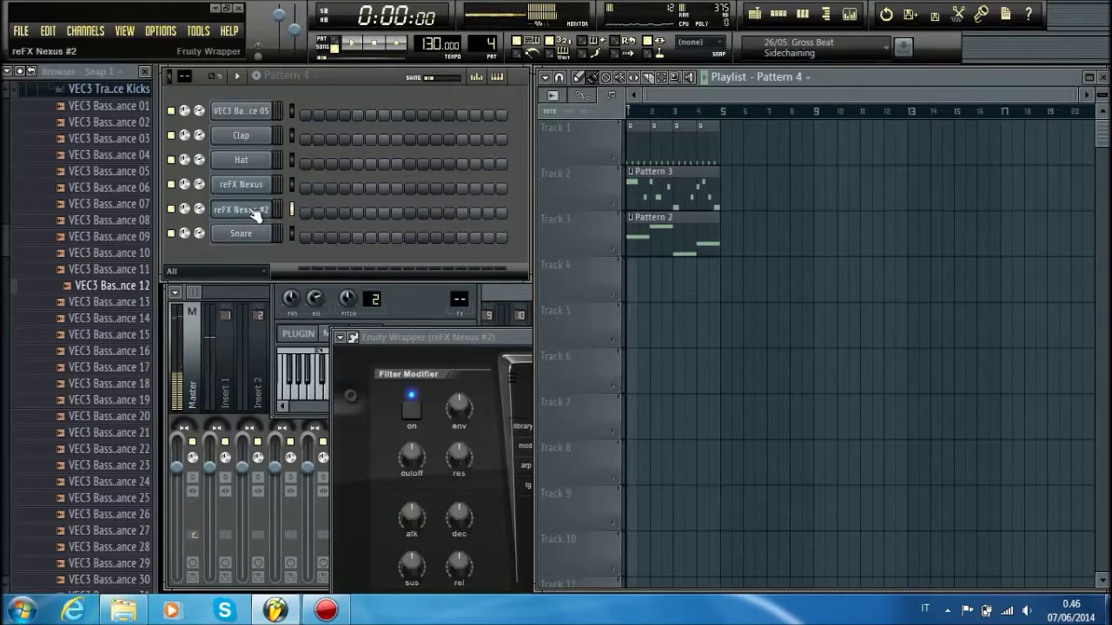
right_click(257, 209)
left_click(335, 391)
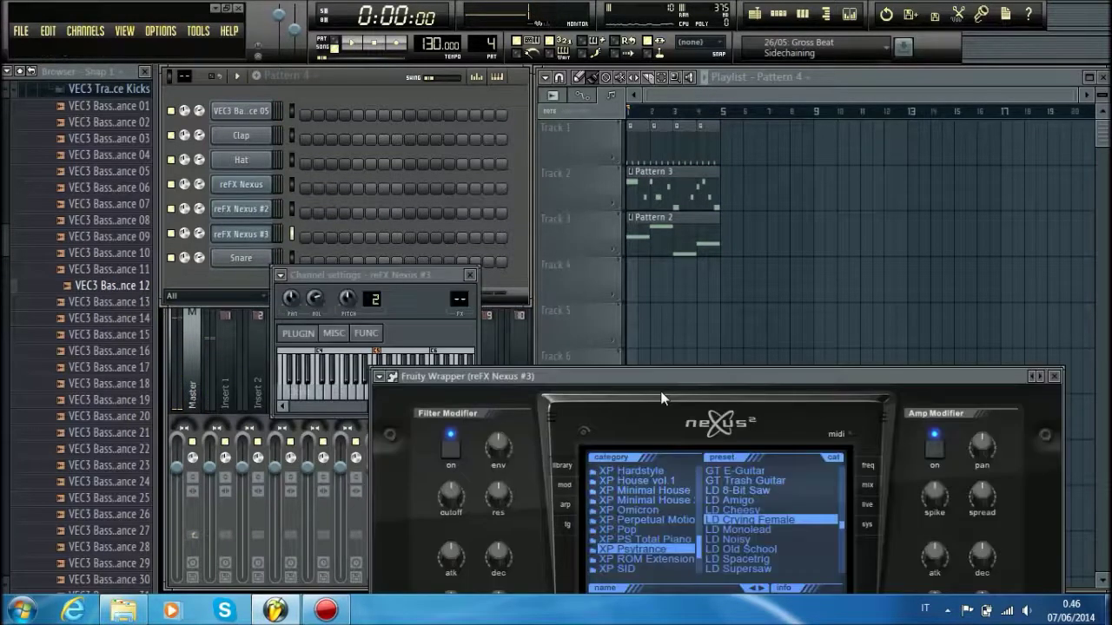
Audition the XP Psytrance presets LD Noisy, PD Ambipad, PD Big Fly and PD Gate 21 in reFX Nexus #3
left_click(727, 437)
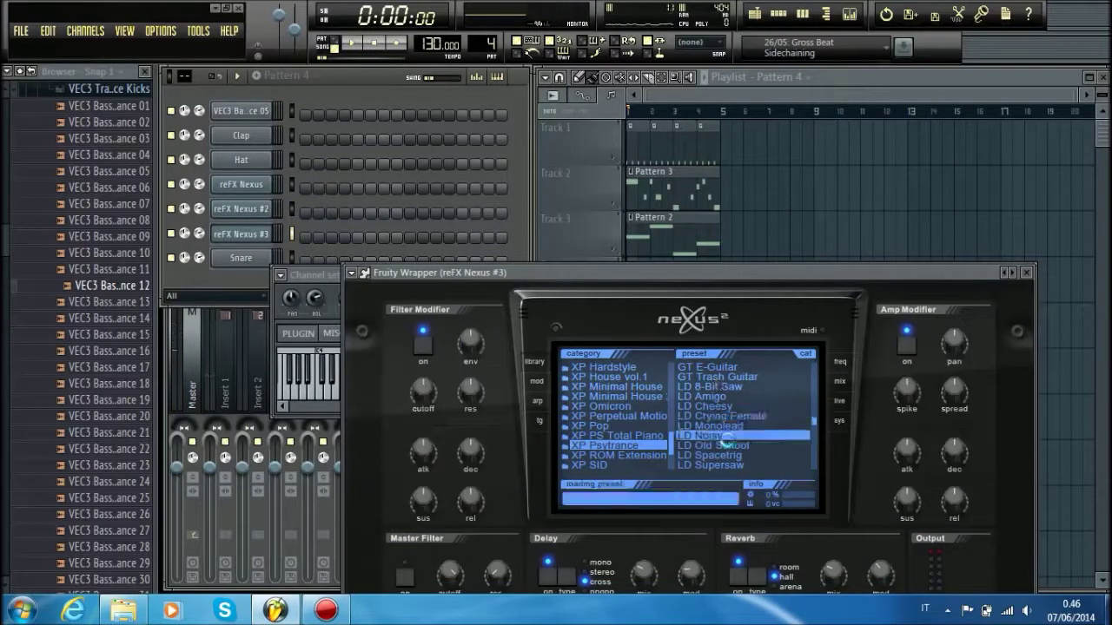
scroll(728, 440, "down", 1)
left_click(728, 437)
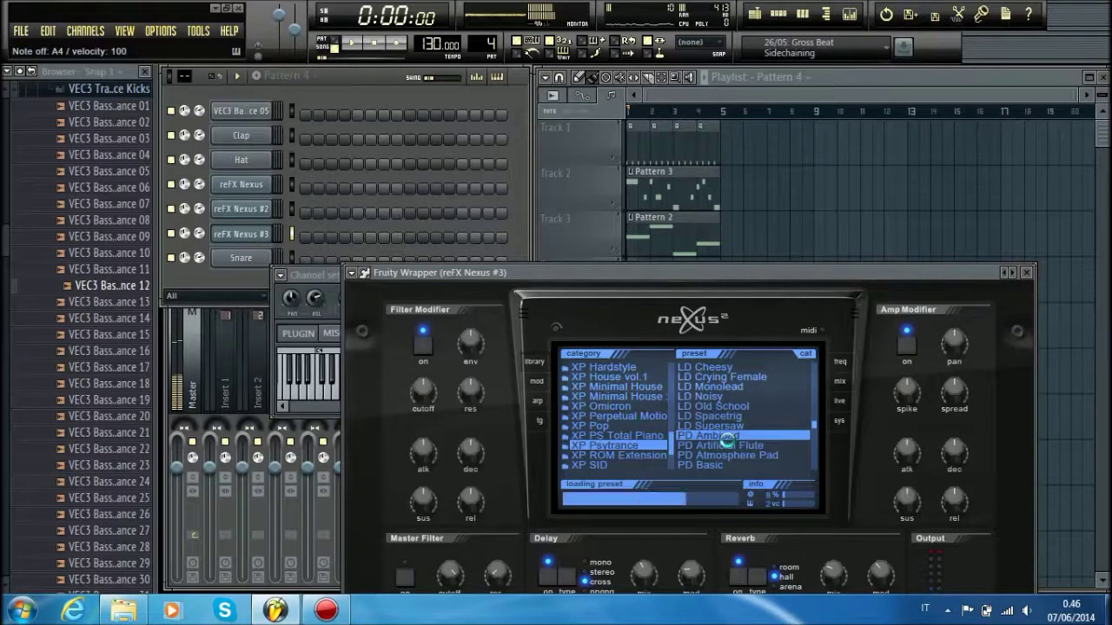
scroll(728, 441, "down", 2)
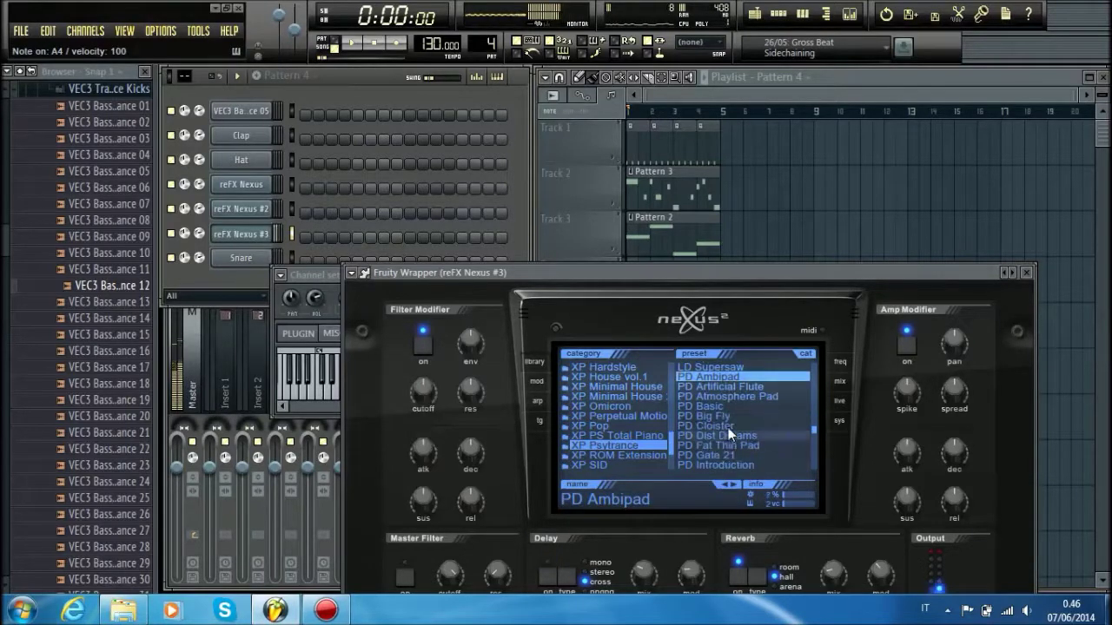
left_click(728, 416)
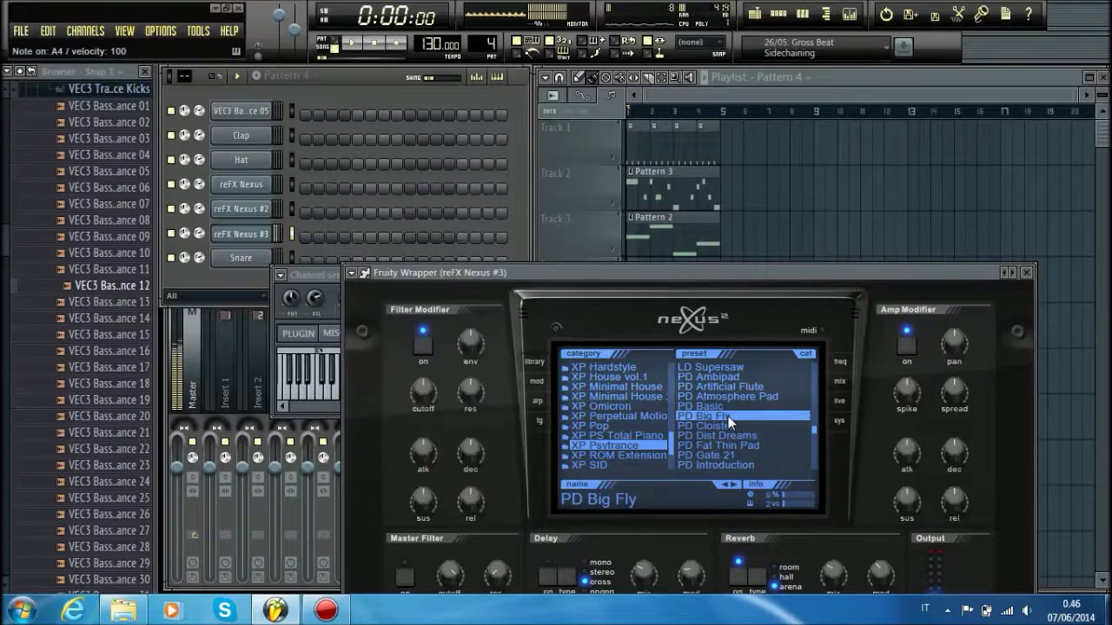
scroll(728, 416, "down", 1)
left_click(723, 434)
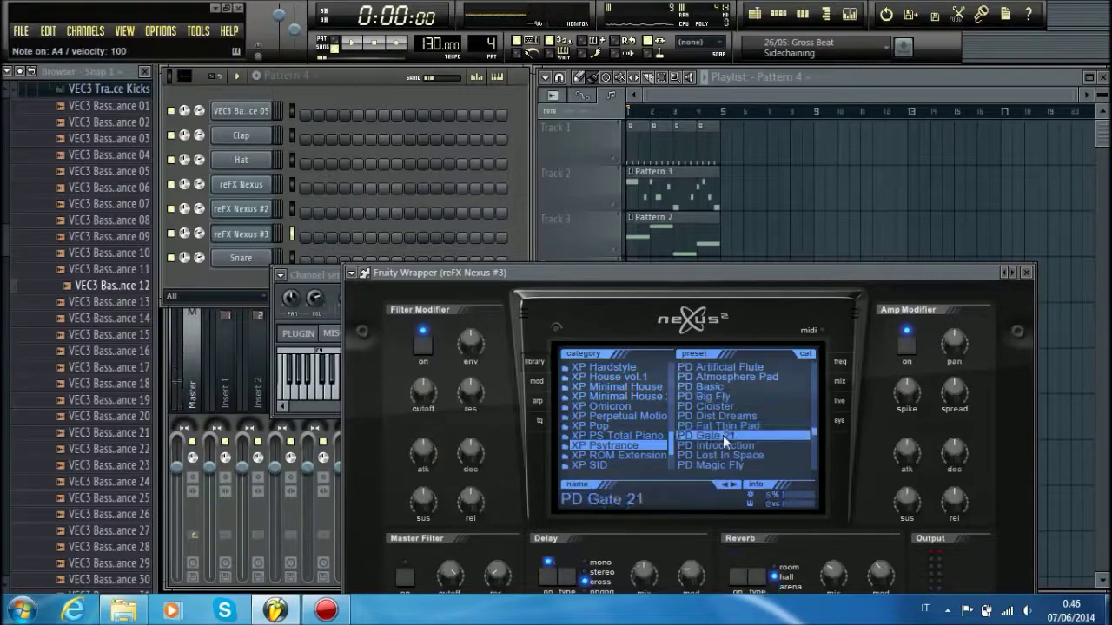
Audition PD Mystic Choir, PD Nicepad, PD Sci-Fi and PD Spacechords, and load PD Universe Pad in reFX Nexus #3
scroll(723, 436, "down", 2)
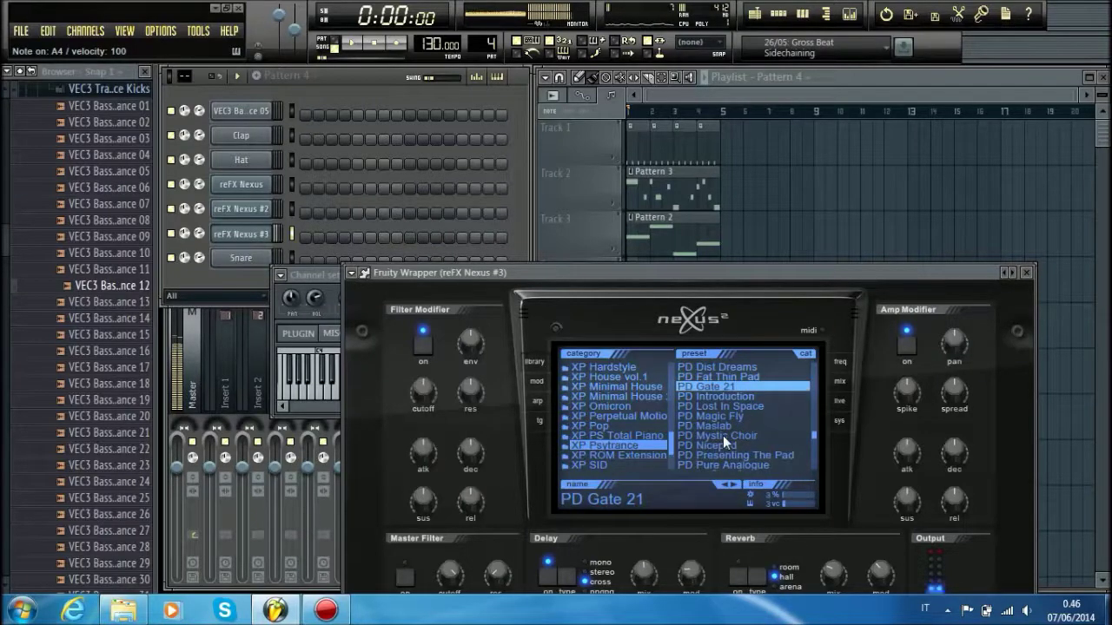
left_click(722, 436)
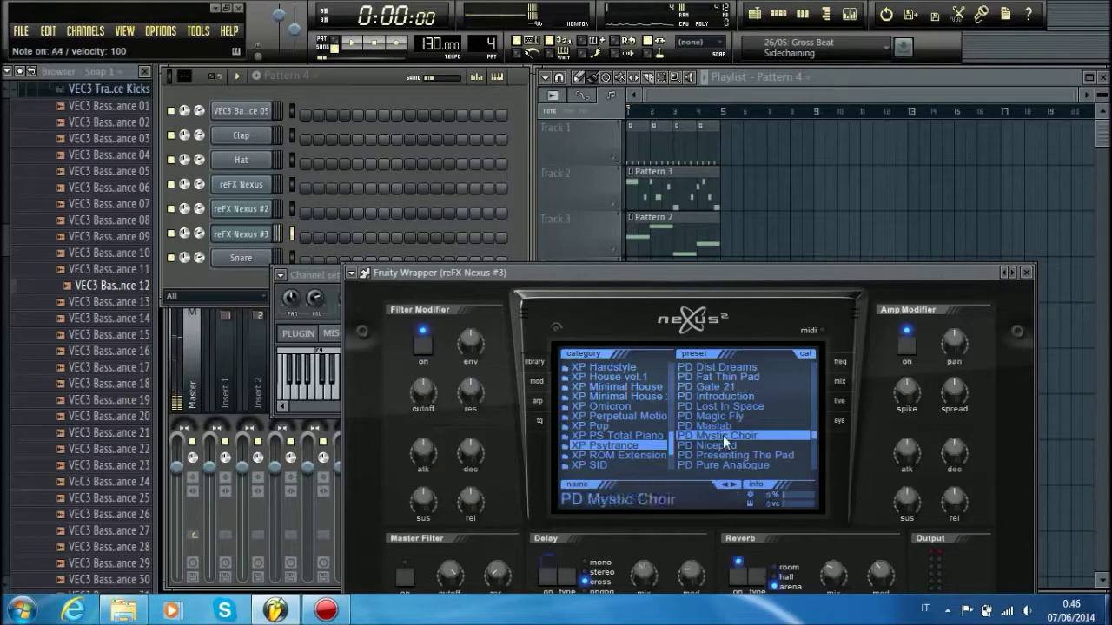
left_click(723, 444)
scroll(723, 444, "down", 2)
left_click(723, 444)
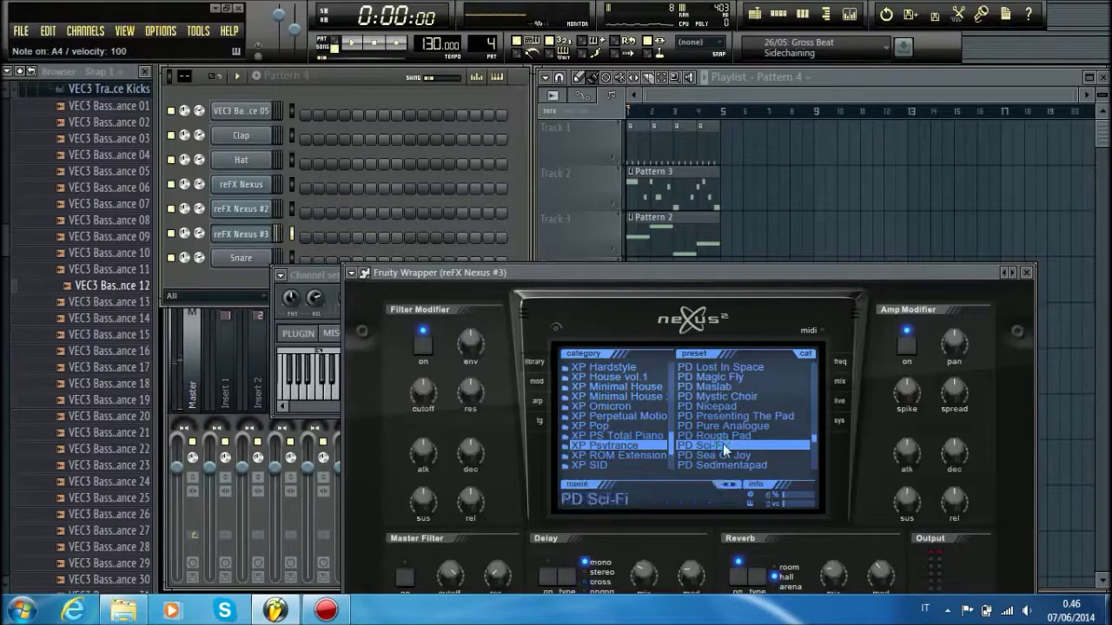
scroll(721, 445, "down", 3)
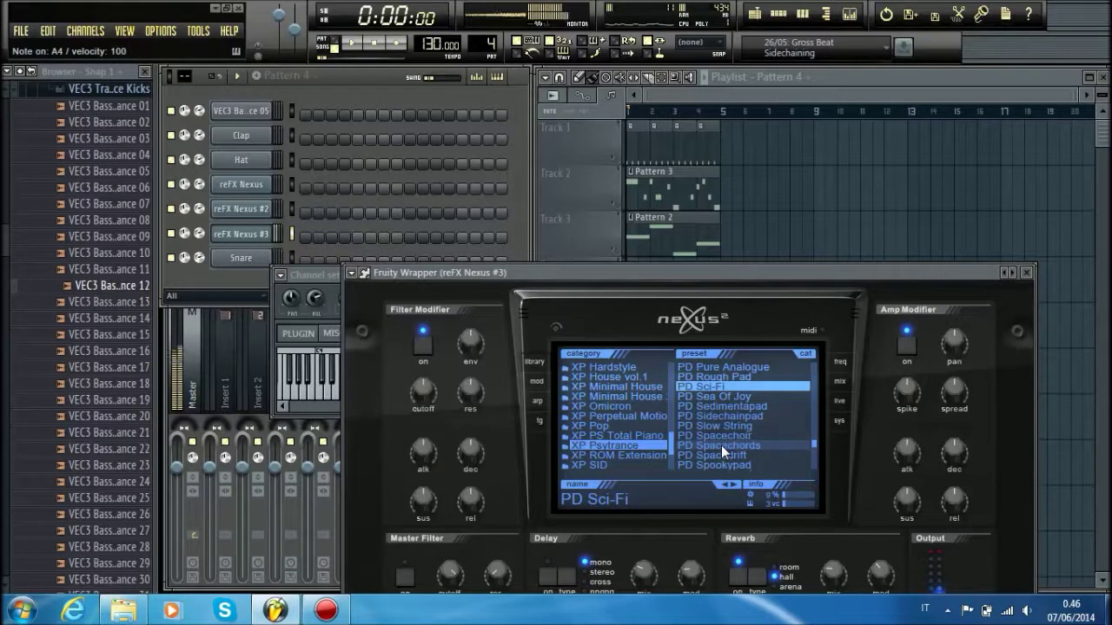
left_click(721, 445)
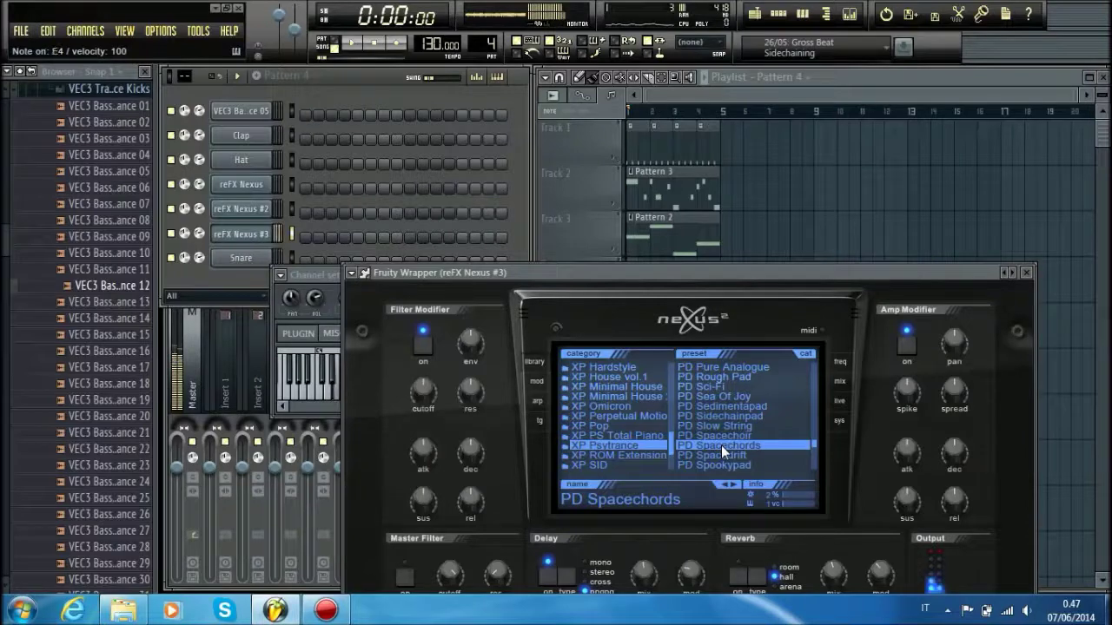
scroll(740, 431, "down", 4)
left_click(739, 433)
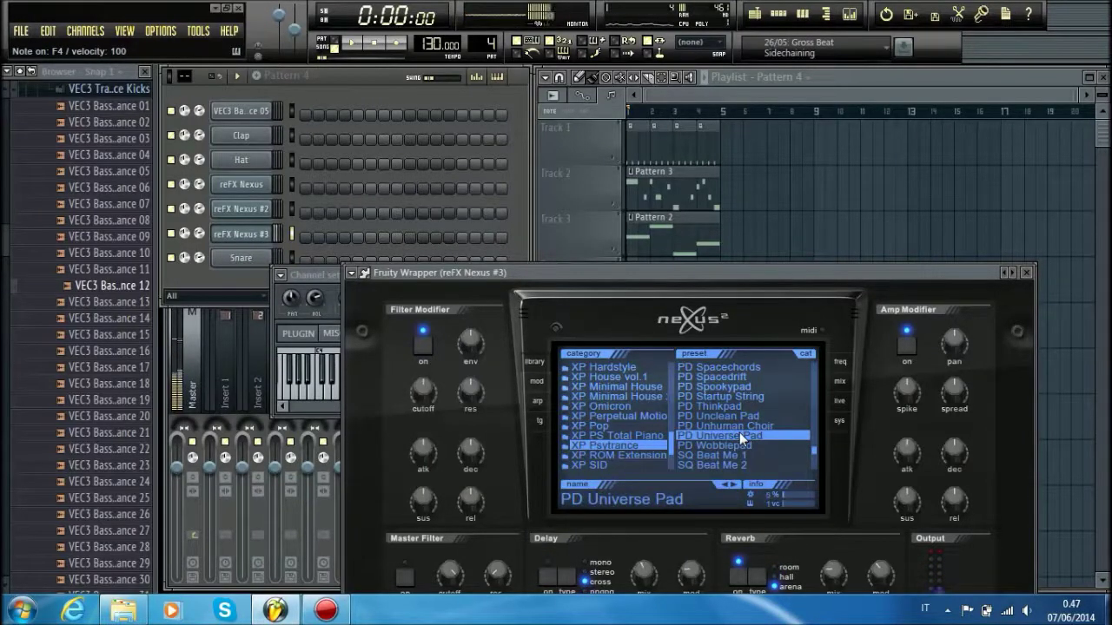
Open pattern 2's reFX Nexus piano roll from the playlist and copy its bass notes
right_click(270, 231)
left_click(296, 233)
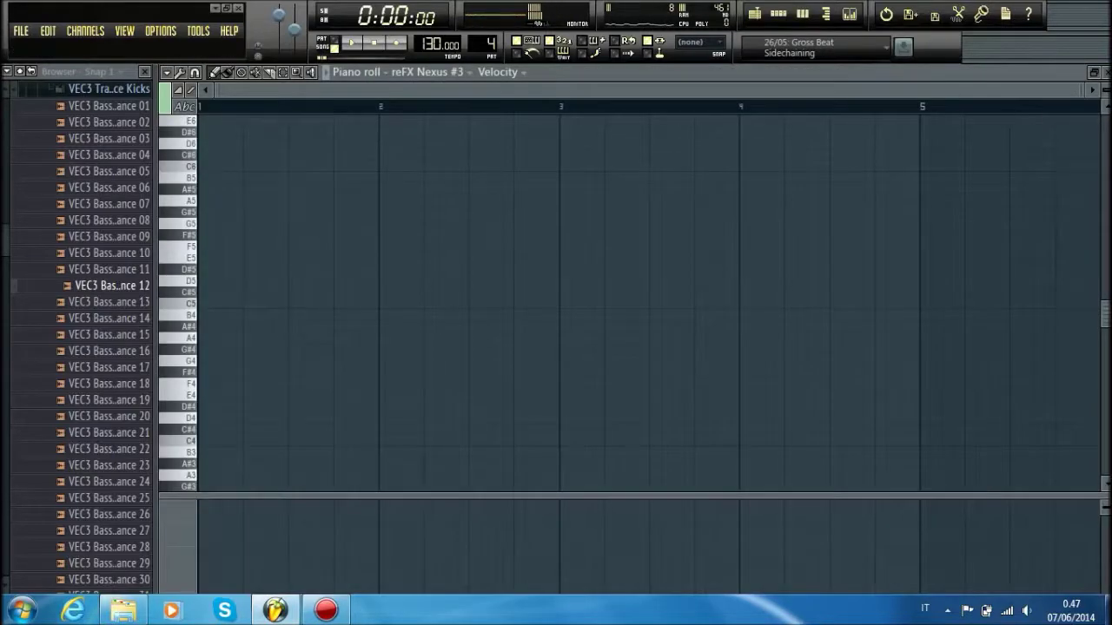
key("F7")
double_click(653, 238)
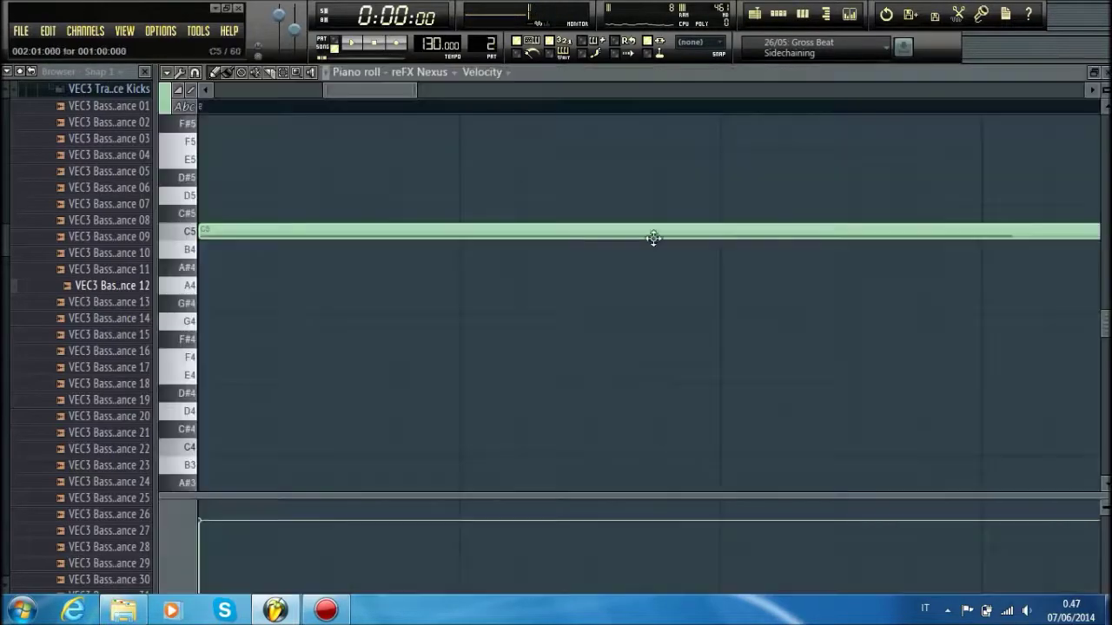
left_click(168, 72)
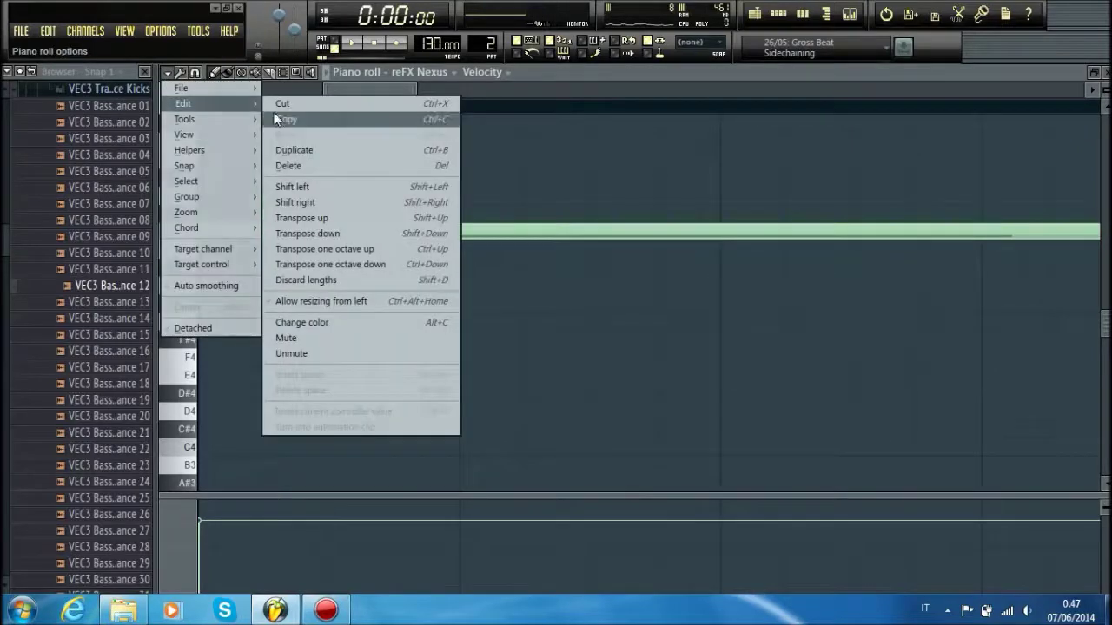
key("Escape")
key("Escape")
Paste the copied bass notes into pattern 4's reFX Nexus #3 piano roll and play them back
scroll(470, 43, "up", 2)
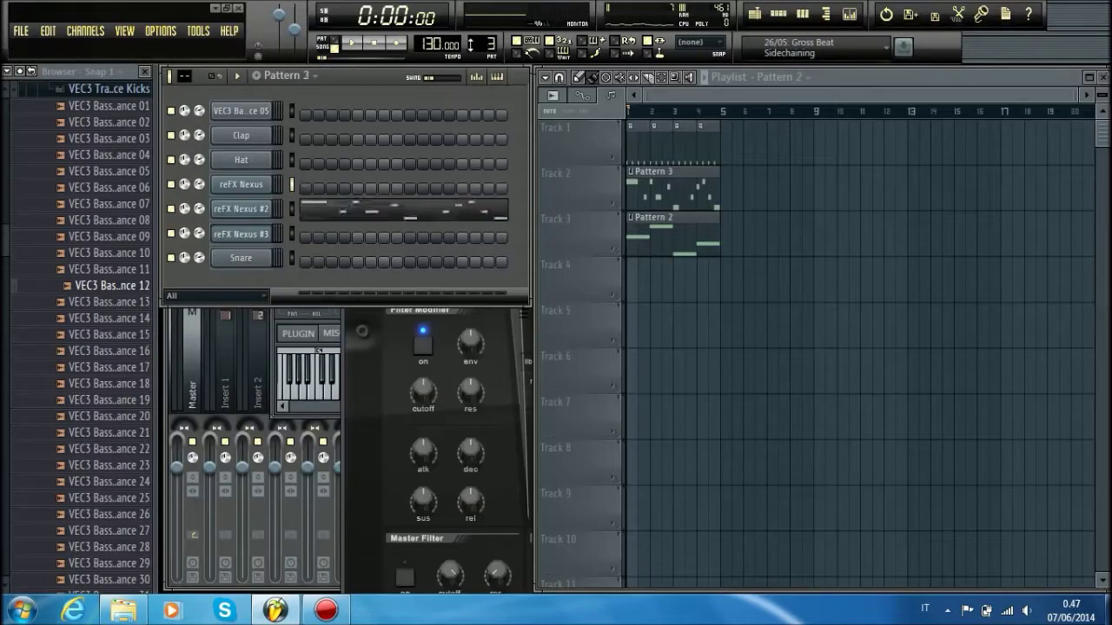
right_click(261, 228)
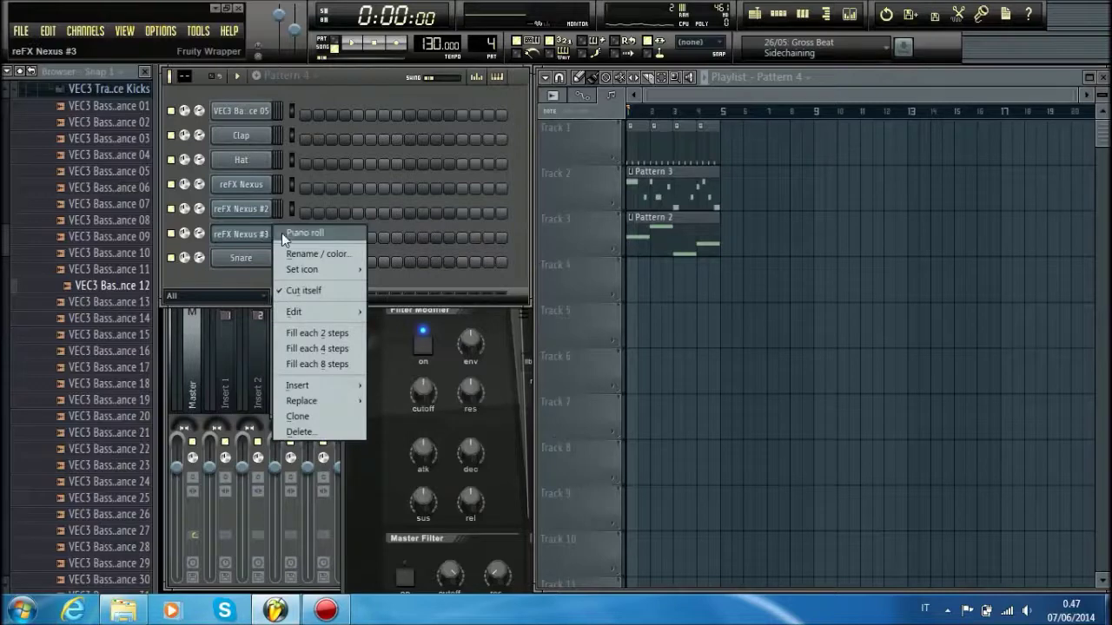
left_click(295, 230)
left_click(169, 72)
mouse_move(194, 106)
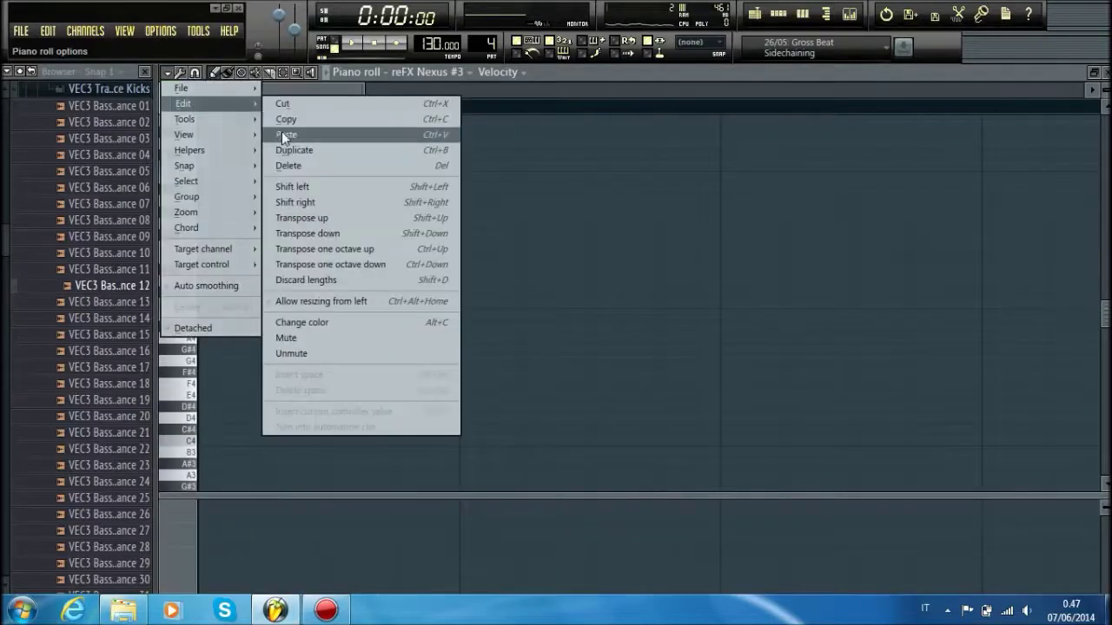
left_click(283, 130)
key("space")
scroll(293, 113, "down", 2)
left_click(351, 41)
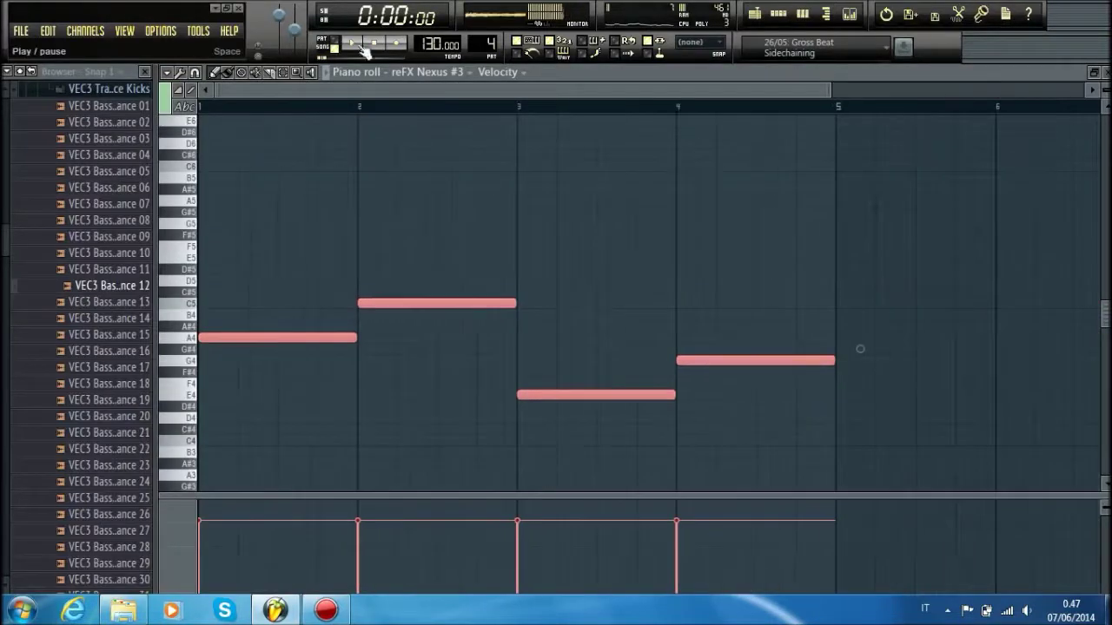
left_click(351, 42)
scroll(365, 113, "down", 1)
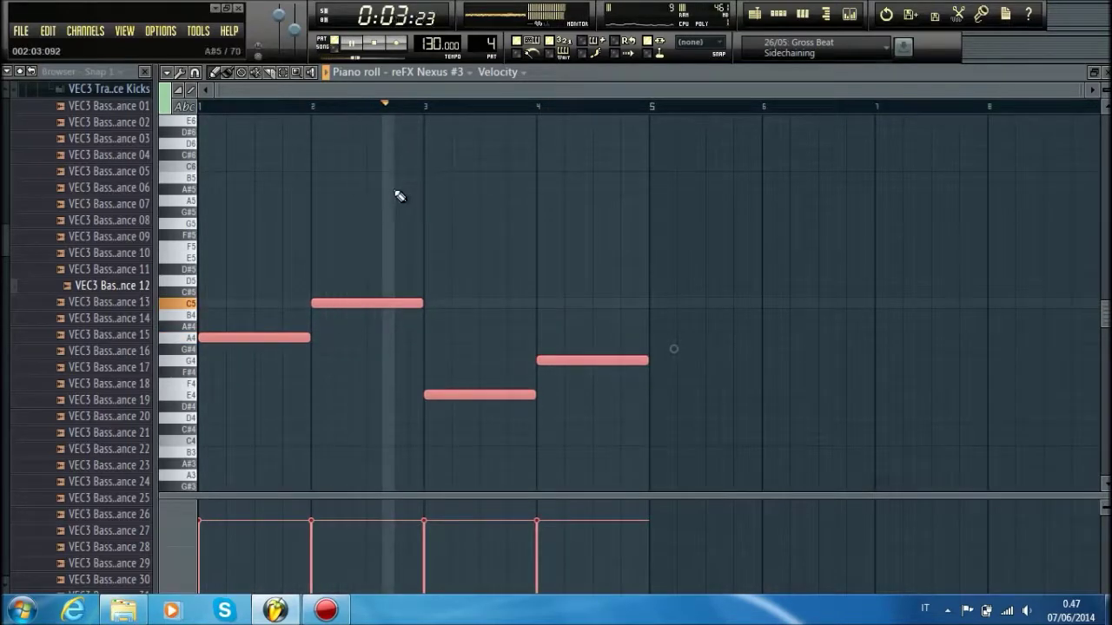
Duplicate the four pasted pad notes and move the copies over bars 1 to 4, one octave higher
key("ctrl+d")
key("ctrl+s")
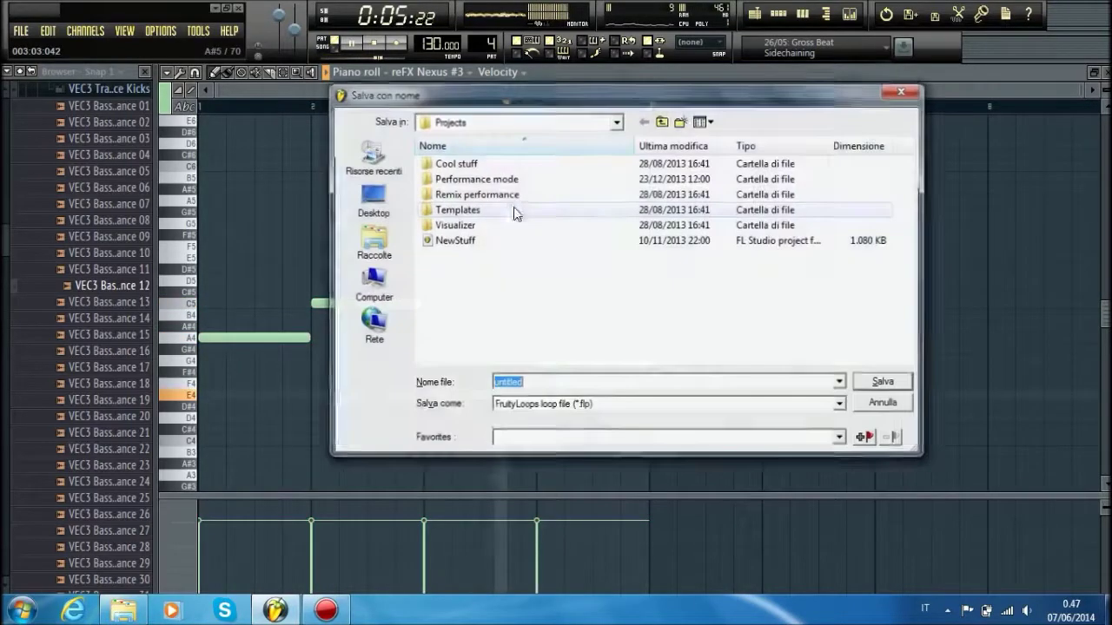
key("Escape")
key("ctrl+b")
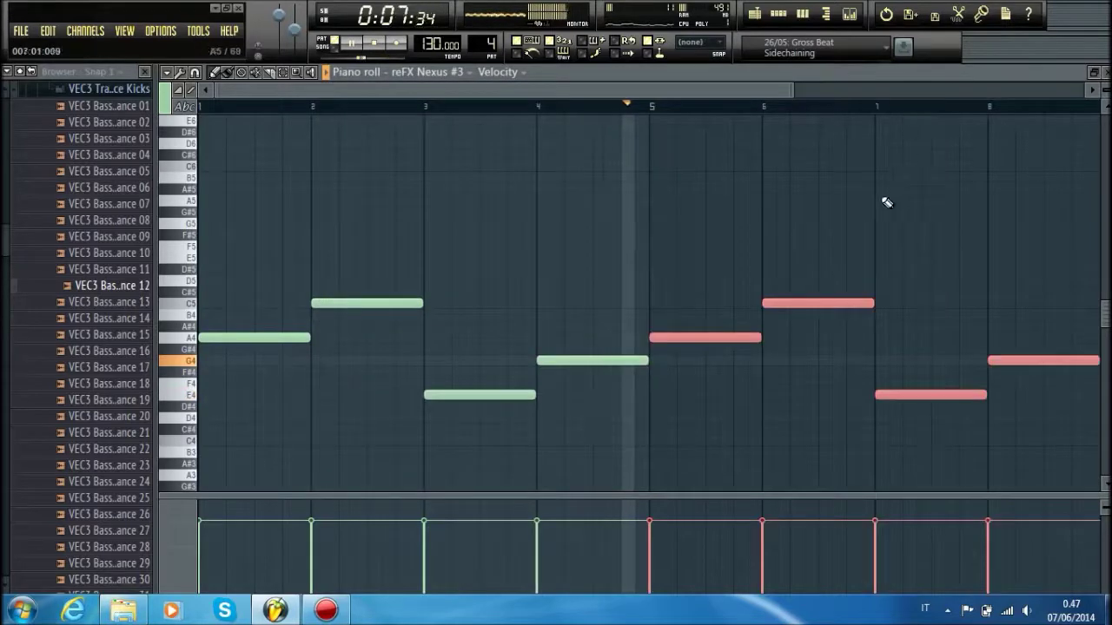
key("space")
left_click_drag(715, 335, 238, 191)
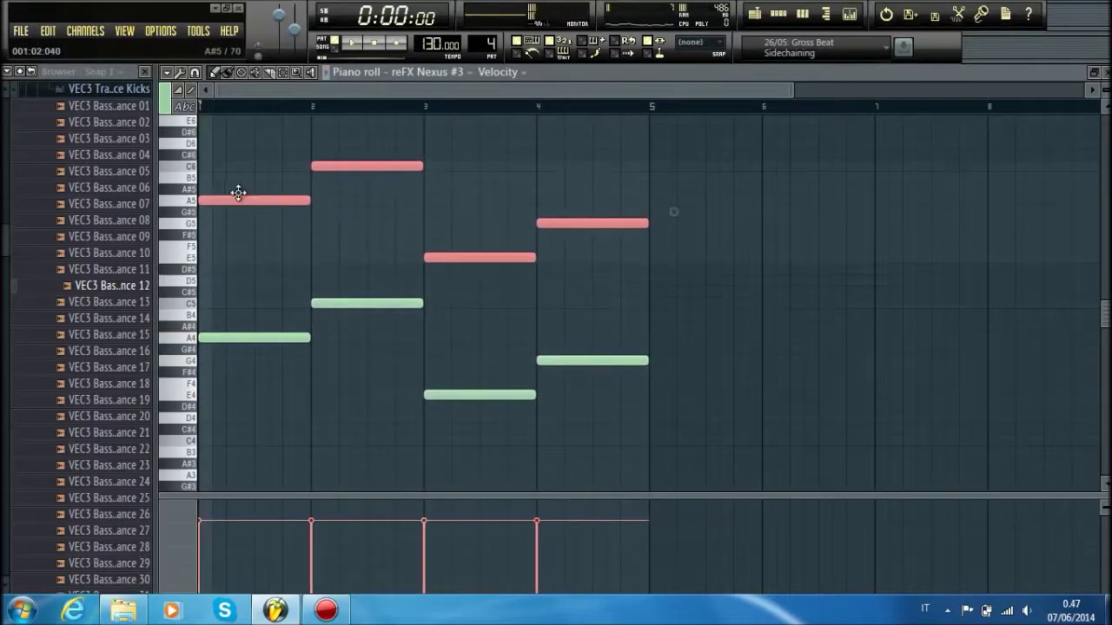
Add a one-bar C7 note in bar 1 above the A5 and A4 pad notes and audition the chord
scroll(247, 187, "up", 2)
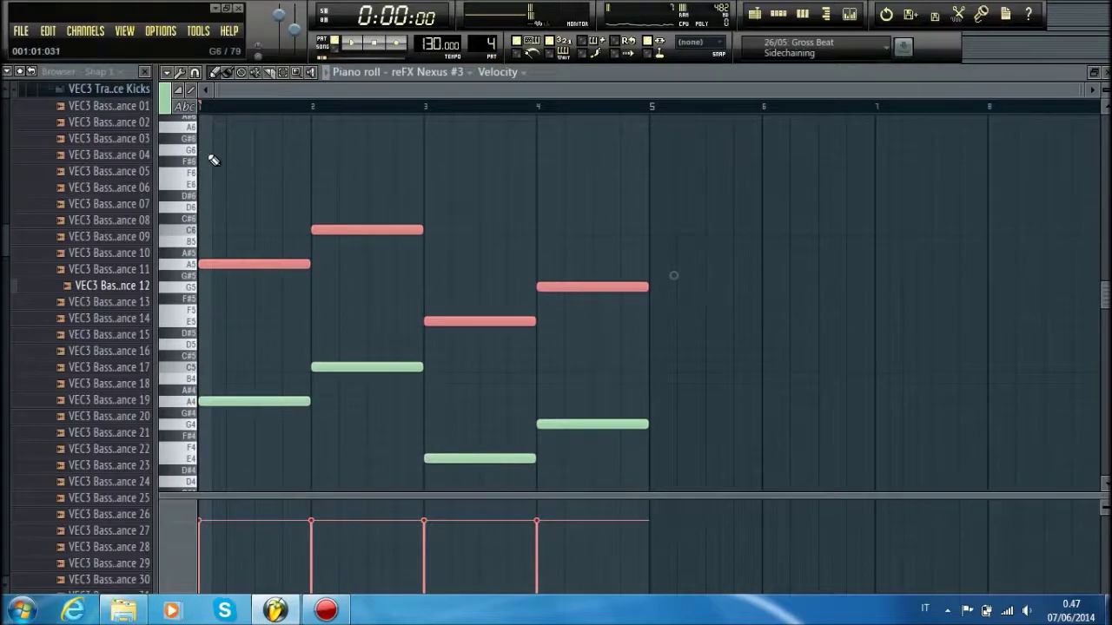
scroll(210, 159, "up", 2)
left_click(203, 161)
key("space")
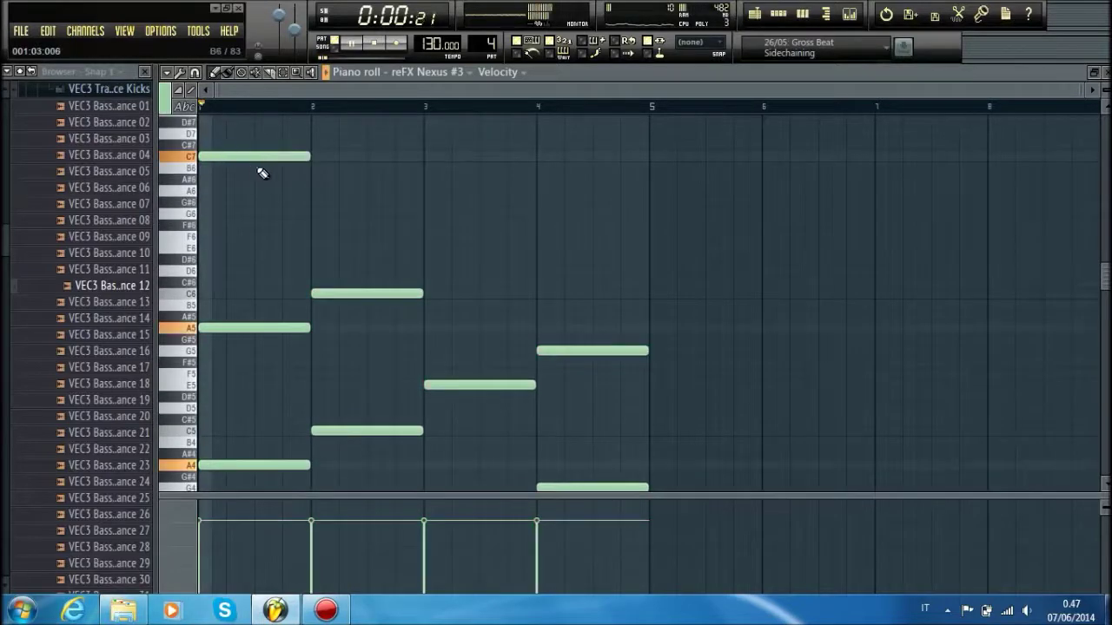
key("space")
scroll(291, 190, "down", 4)
scroll(341, 248, "up", 4)
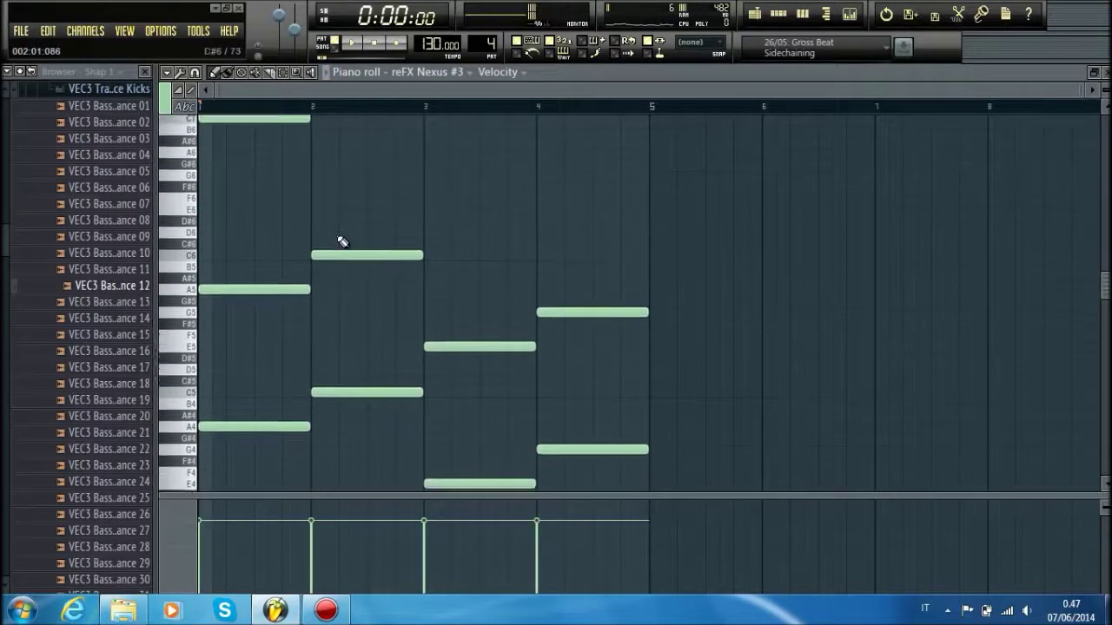
Add a one-bar A6 note in bar 2 above the two C notes of the pad and play the chords back
left_click(325, 254)
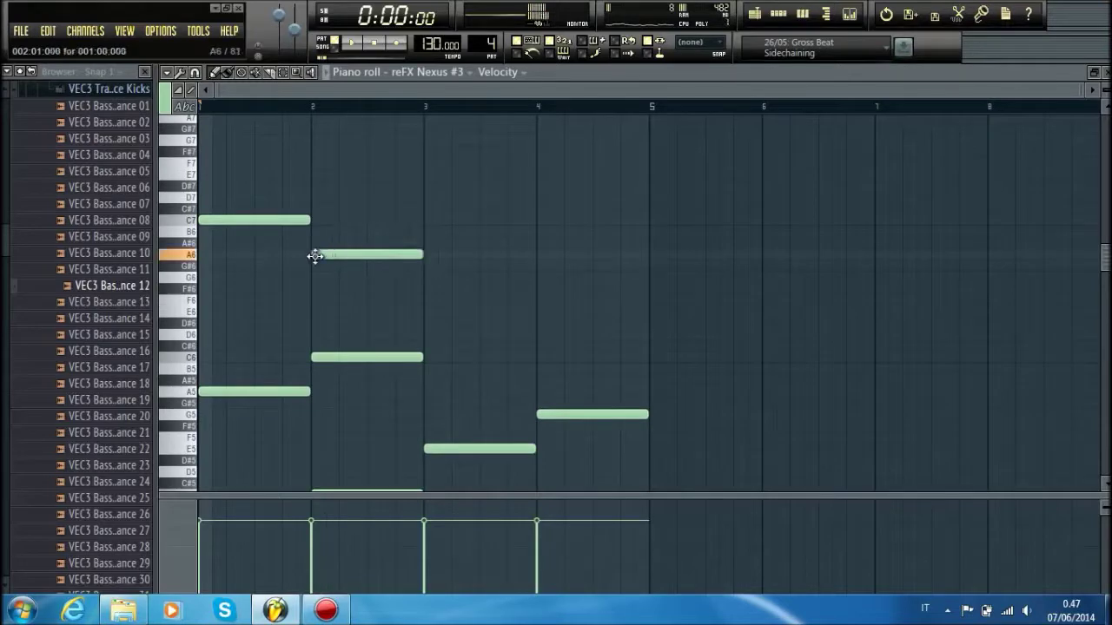
scroll(450, 303, "down", 3)
key("space")
scroll(450, 287, "up", 1)
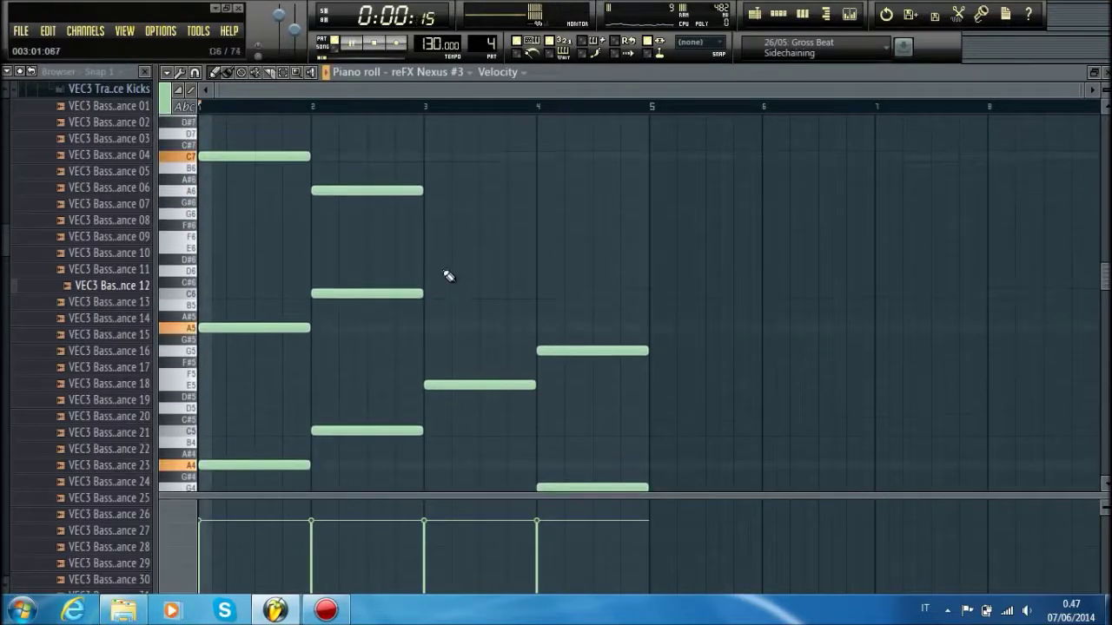
Add one-bar top notes G6 in bar 3 and B6 in bar 4 of the pad and audition the chords
left_click(428, 236)
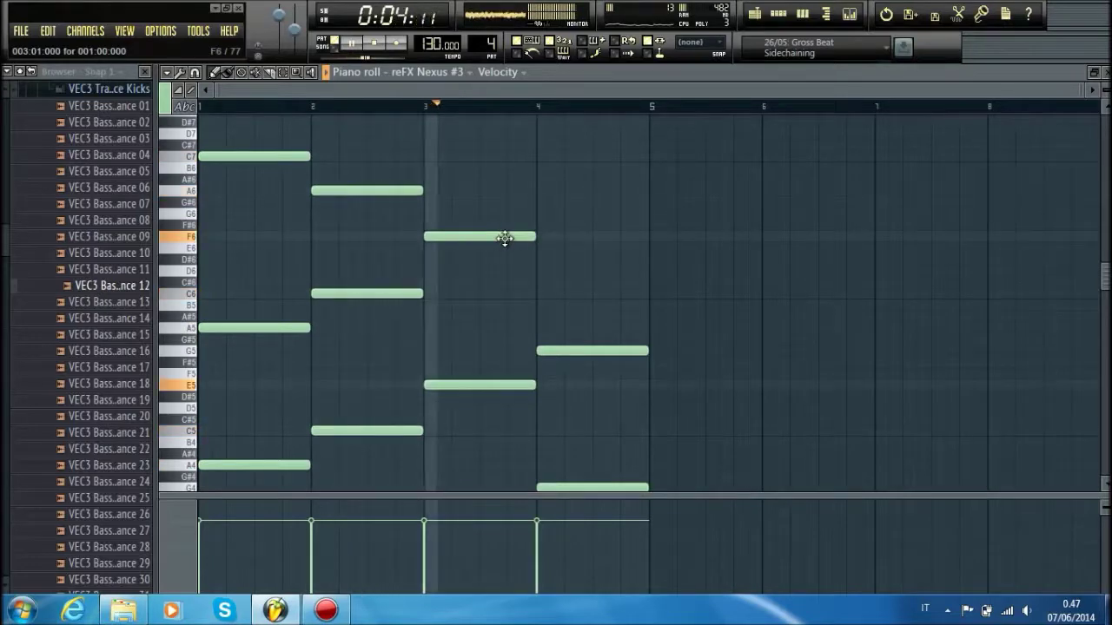
scroll(526, 249, "down", 1)
key("space")
left_click_drag(458, 202, 459, 180)
scroll(511, 203, "down", 3)
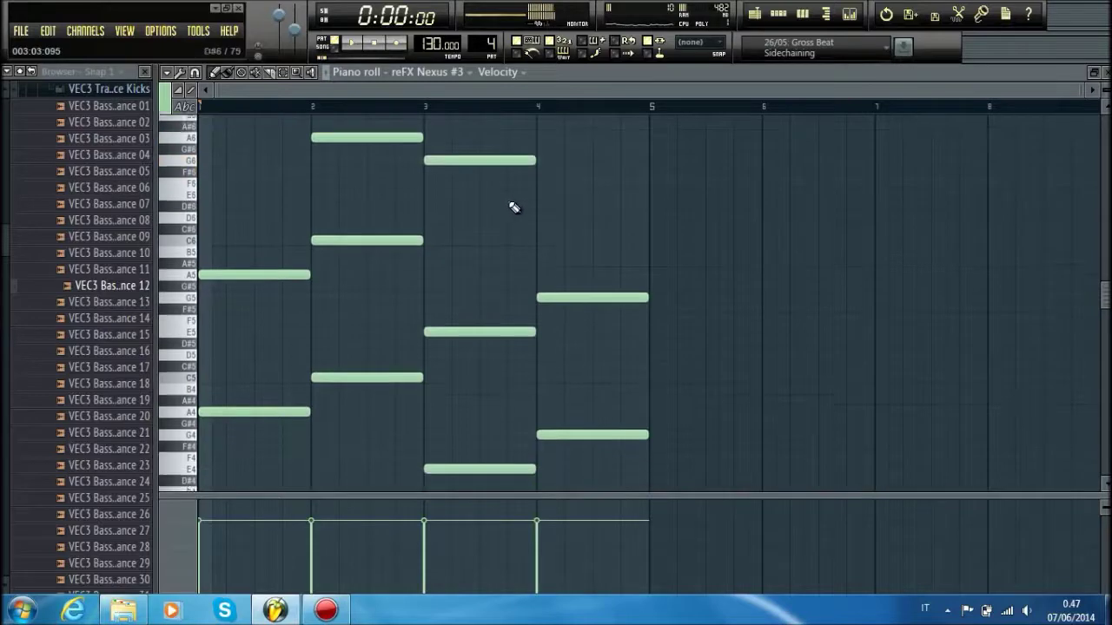
left_click_drag(549, 222, 536, 139)
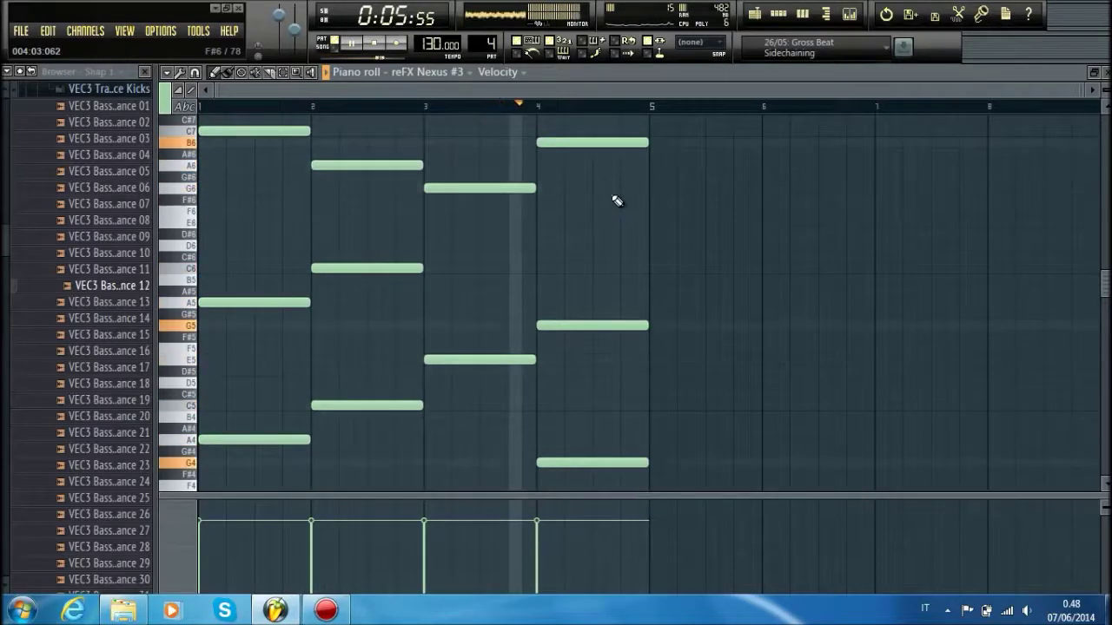
Close the pad's piano roll and place Pattern 4 on Track 4 of the playlist at bar 1
left_click(1094, 73)
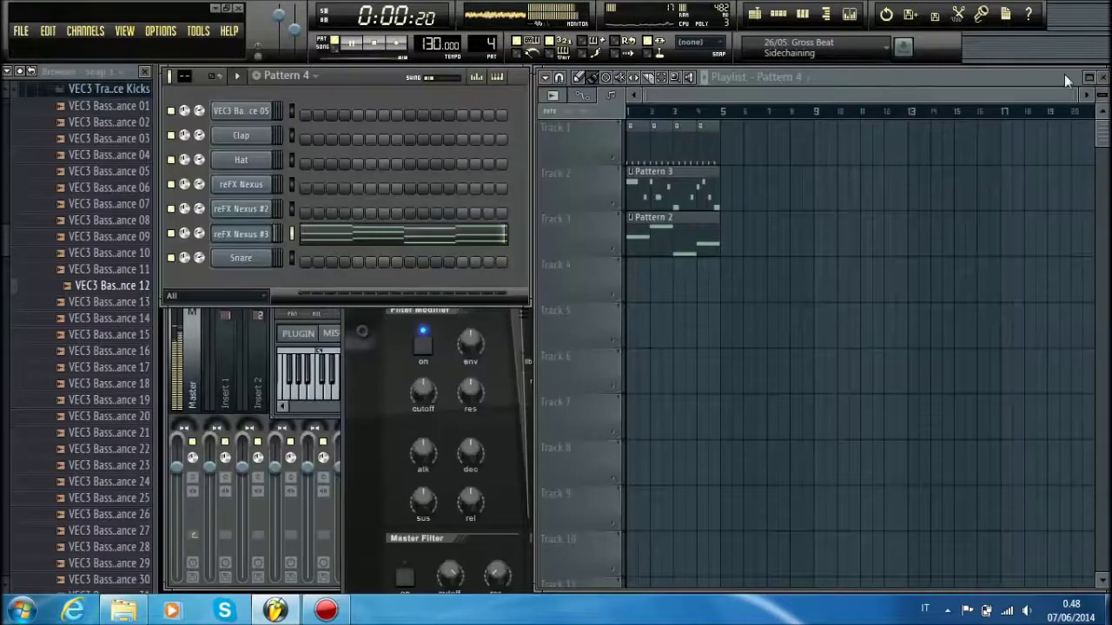
key("space")
left_click(643, 267)
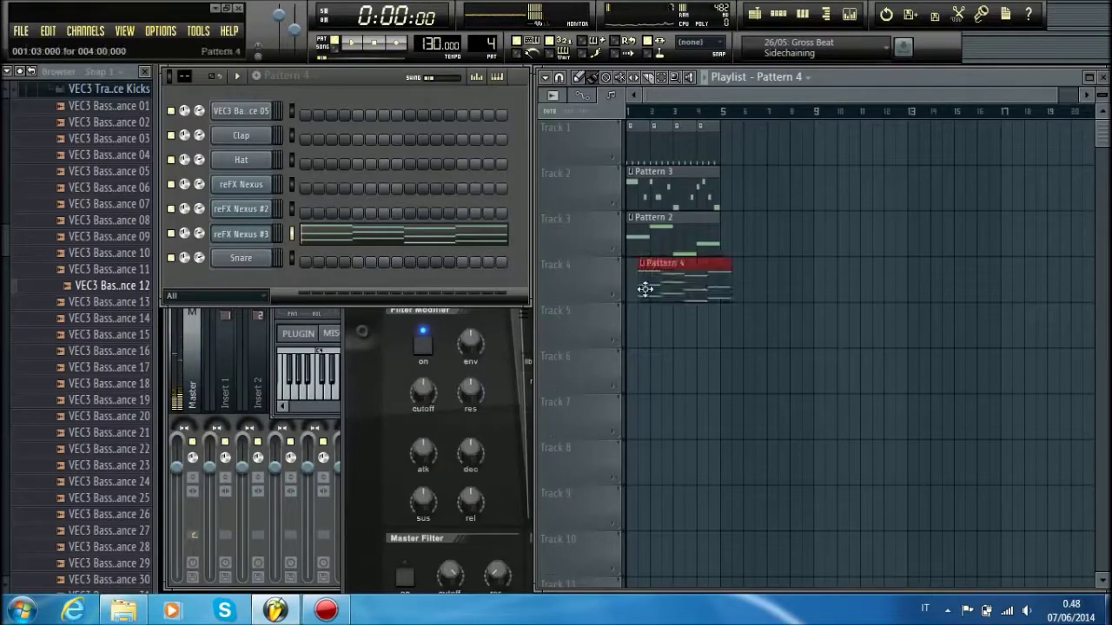
Move the Pattern 2 and Pattern 3 clips to bar 5 and delete the clips on Track 1
left_click_drag(661, 230, 755, 231)
left_click_drag(675, 199, 770, 199)
right_click(647, 133)
key("space")
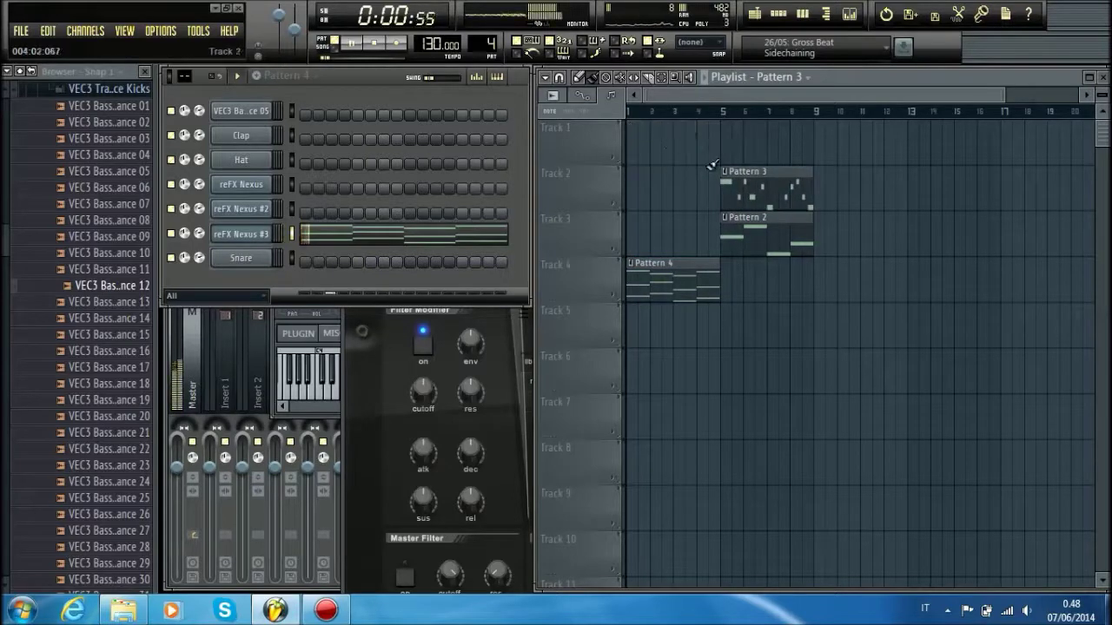
key("space")
Add a second Pattern 4 clip at bar 5 on Track 4 and move the Pattern 3 clip to bar 17
left_click(746, 238)
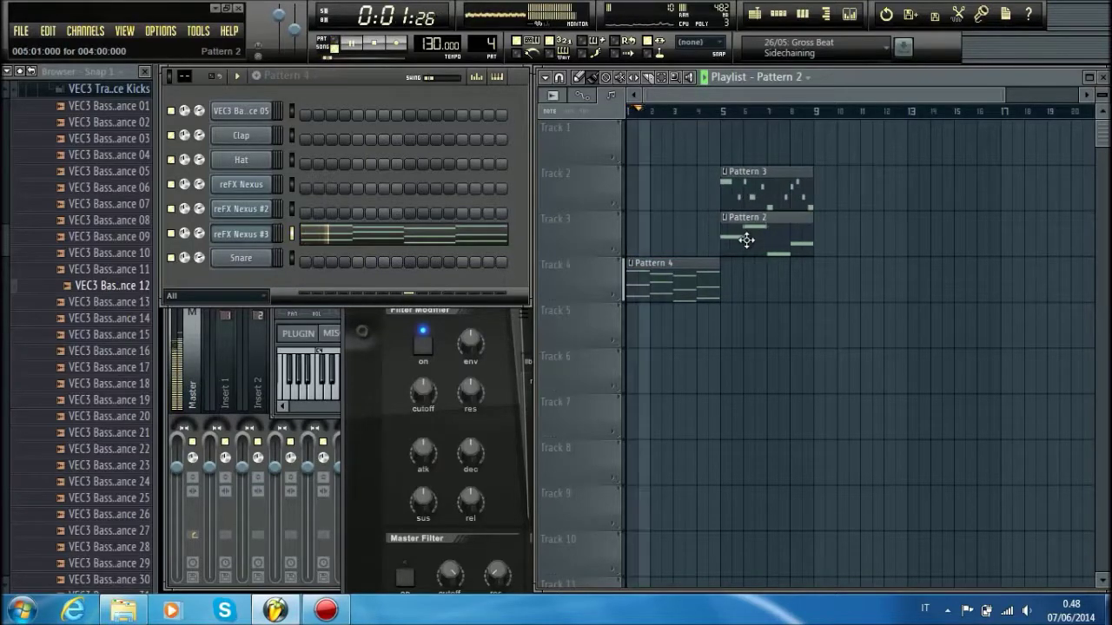
left_click(718, 271)
left_click(730, 270)
left_click_drag(739, 182, 1018, 183)
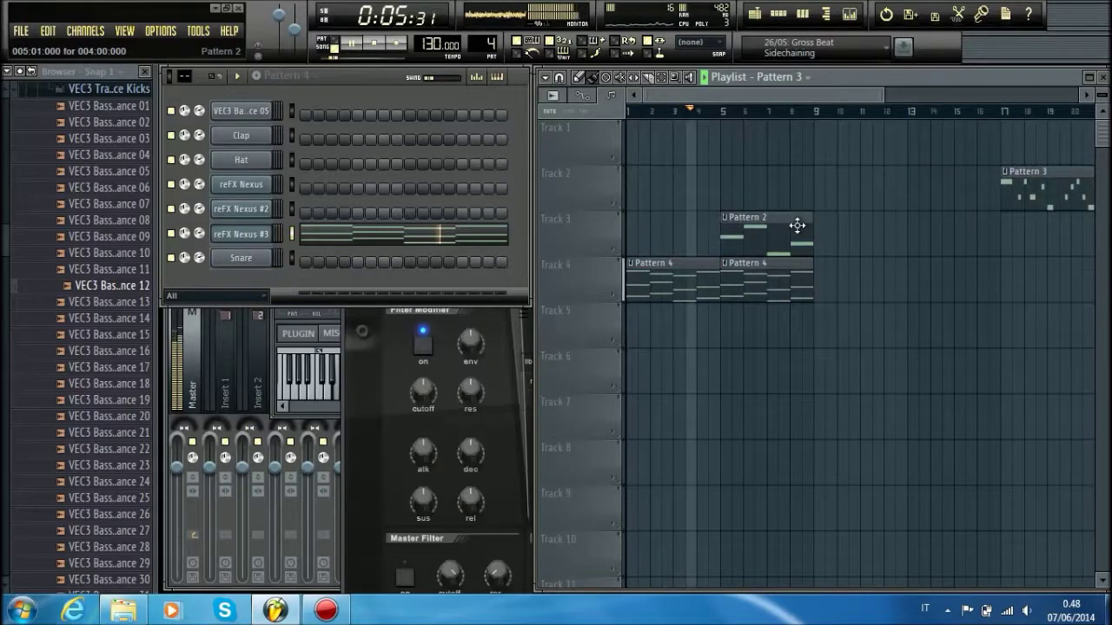
left_click(510, 367)
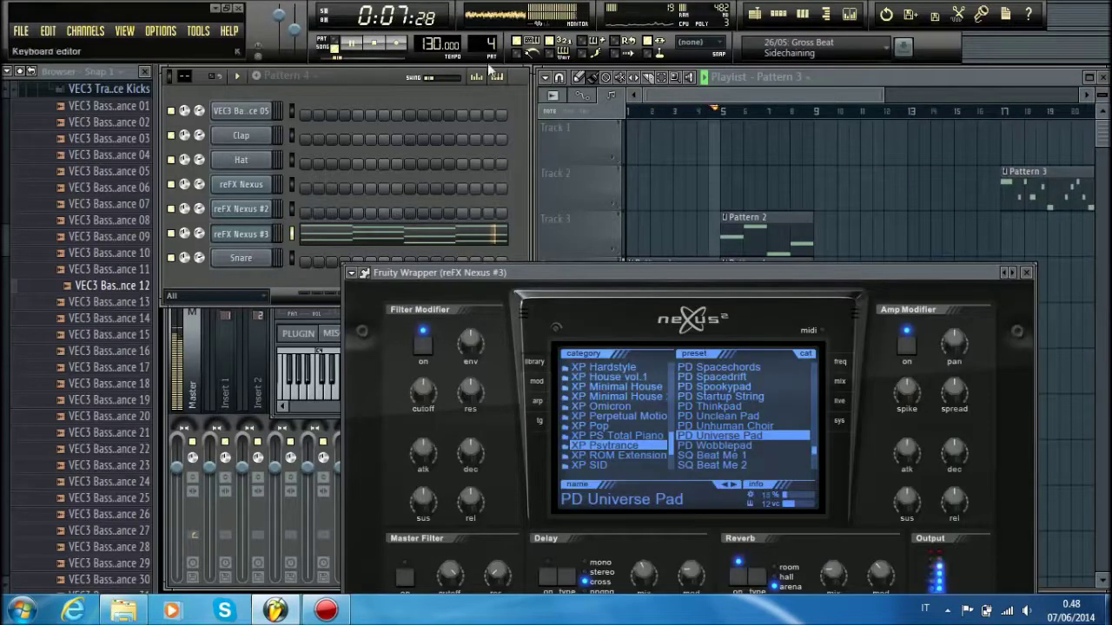
scroll(486, 44, "up", 1)
left_click(774, 97)
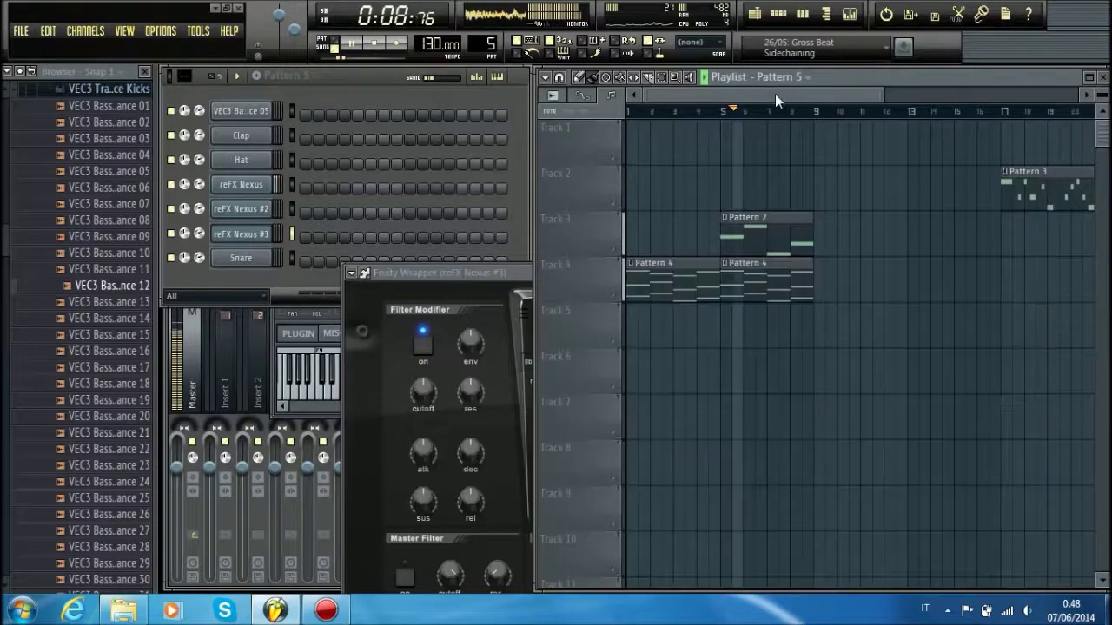
Build the section at bar 9 with Pattern 4 on Track 4, Pattern 2 on Track 3 and the Pattern 3 clip moved there on Track 2
left_click(819, 280)
left_click(803, 224)
left_click(822, 222)
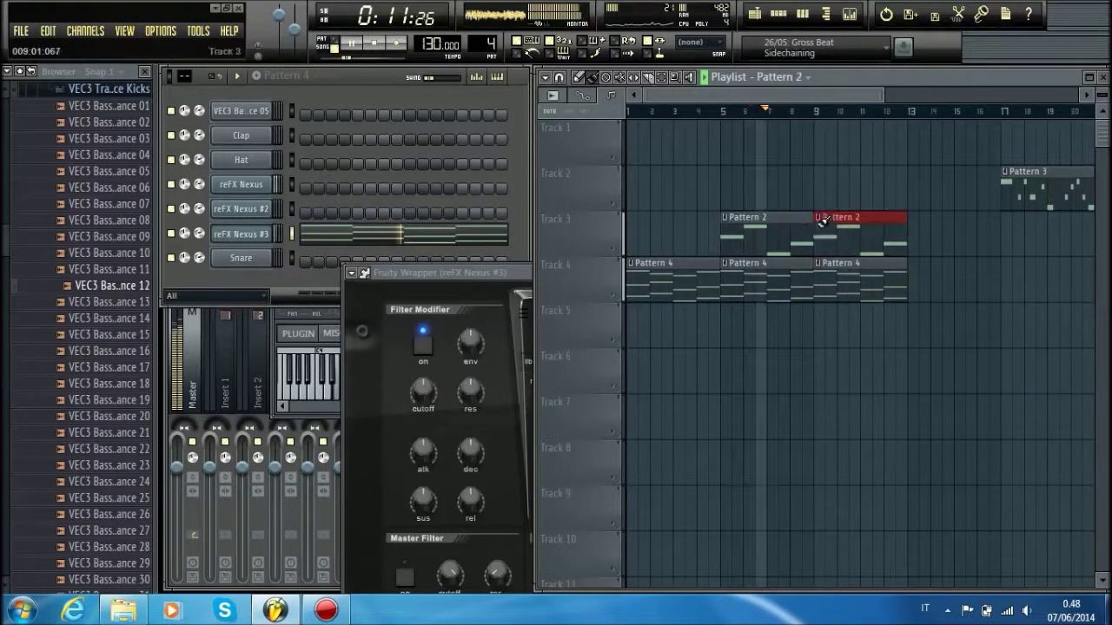
left_click_drag(1046, 196, 841, 213)
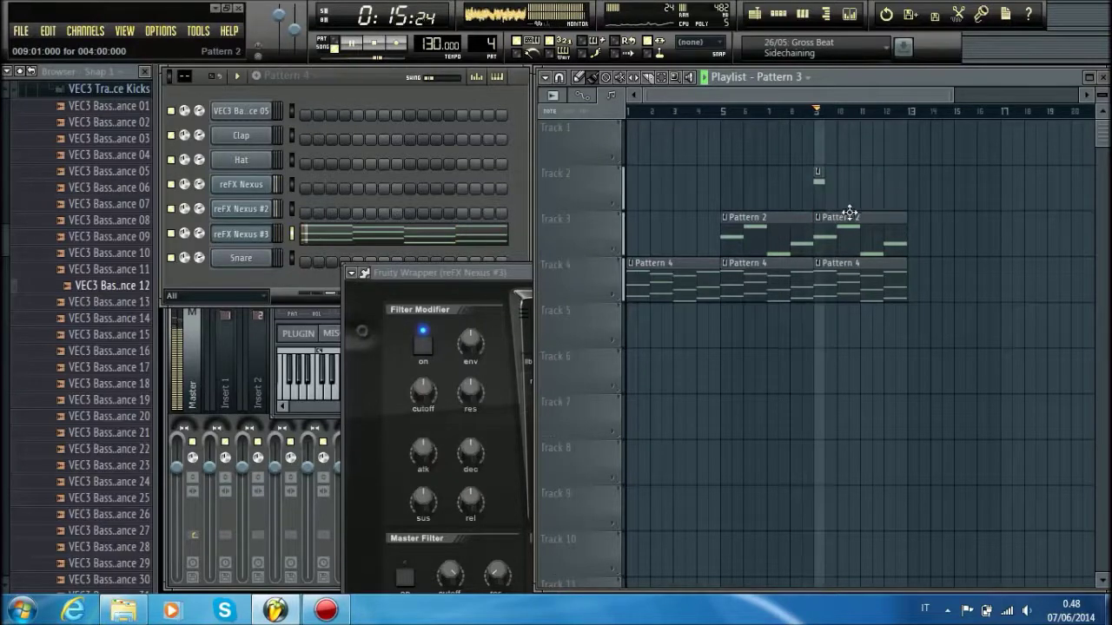
left_click(819, 183)
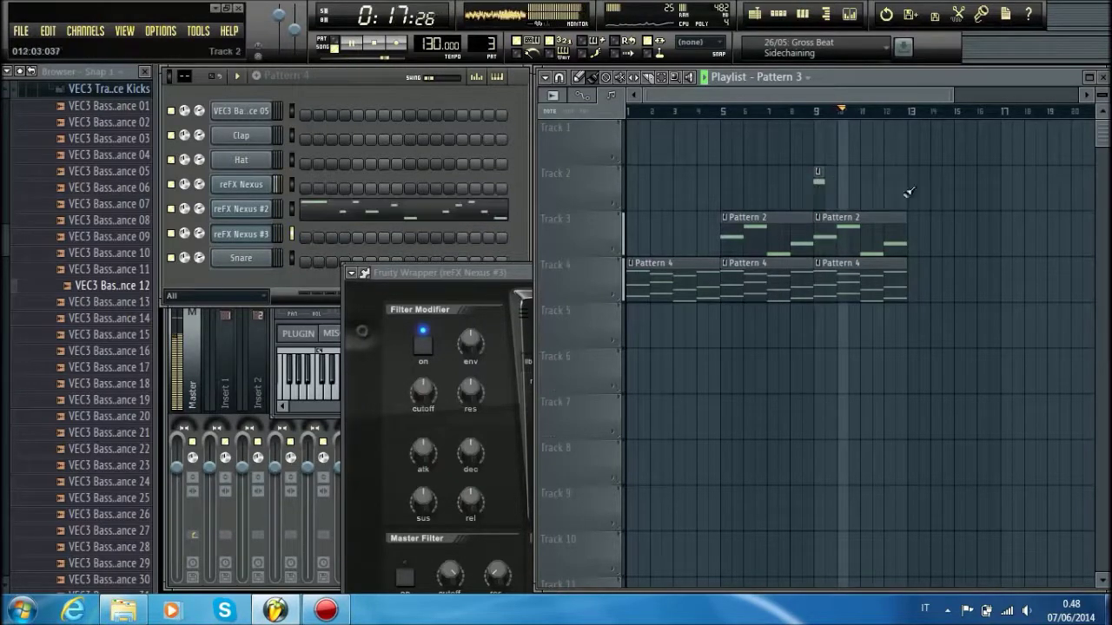
Add further clips of Pattern 4 on Track 4 and Pattern 2 on Track 3 at bar 13, and stop playback
left_click(905, 288)
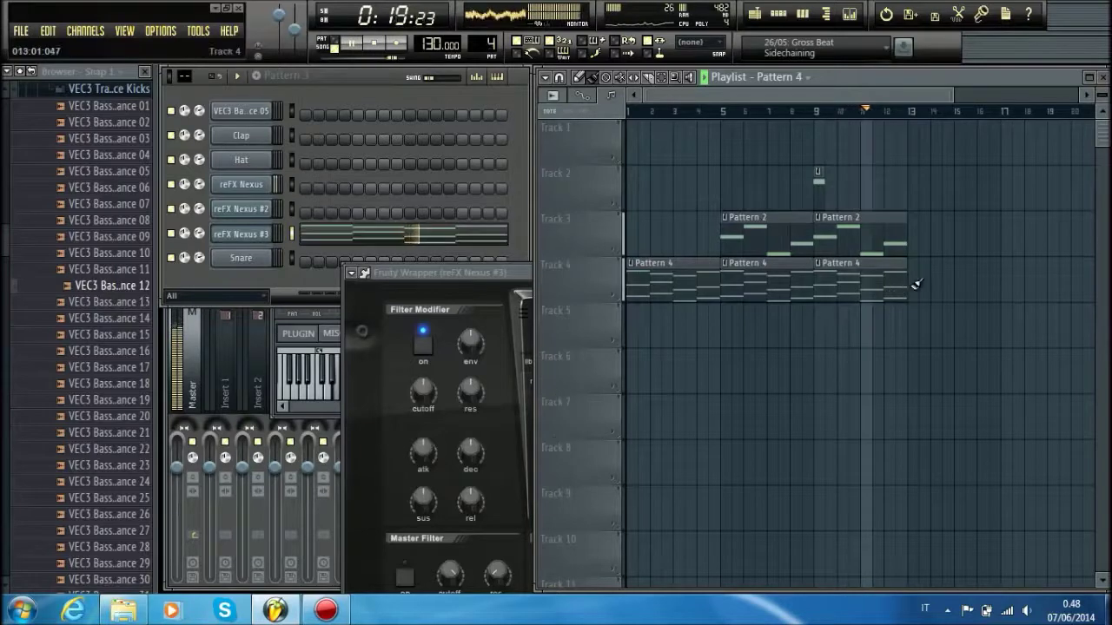
left_click(917, 284)
left_click(892, 248)
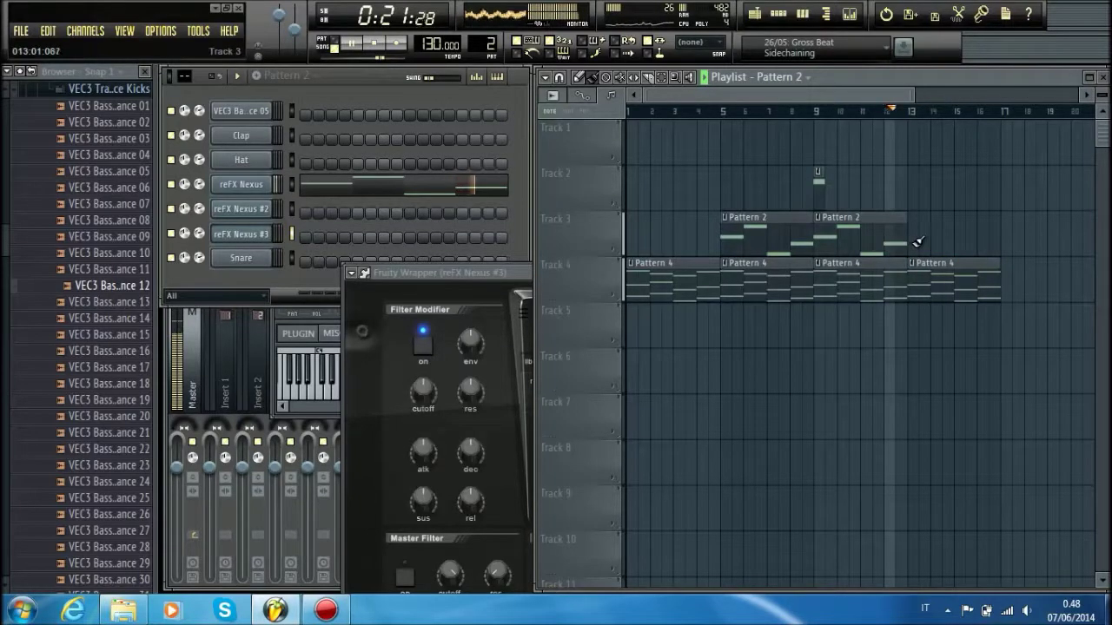
left_click(916, 241)
key("space")
Switch to empty pattern 5 and clone the reFX Nexus #3 channel
left_click(493, 309)
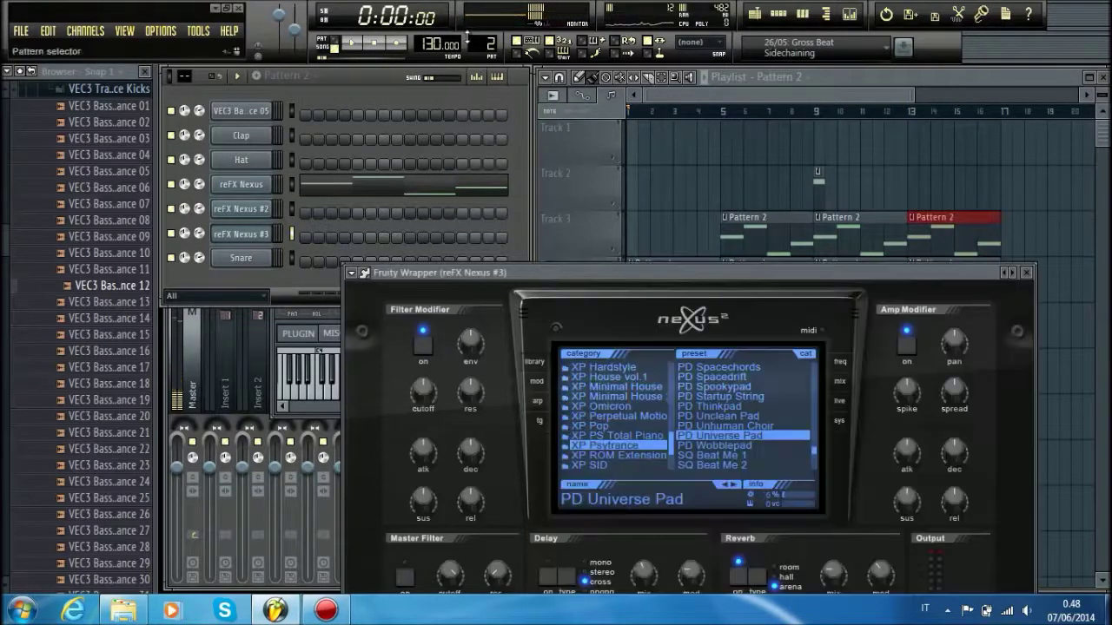
scroll(467, 39, "up", 3)
right_click(260, 234)
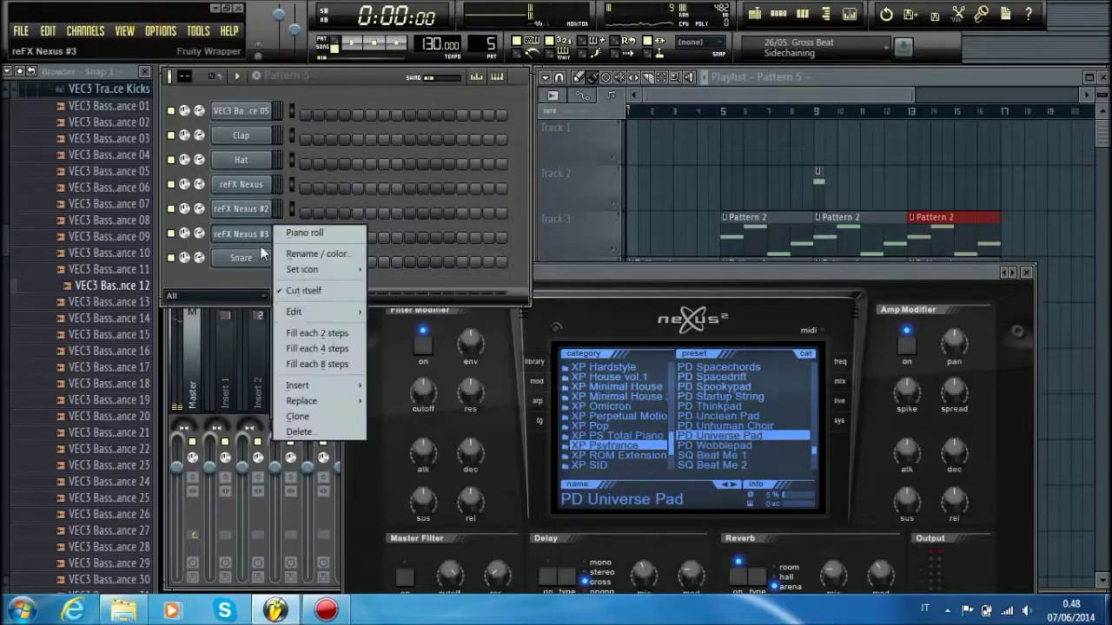
left_click(321, 416)
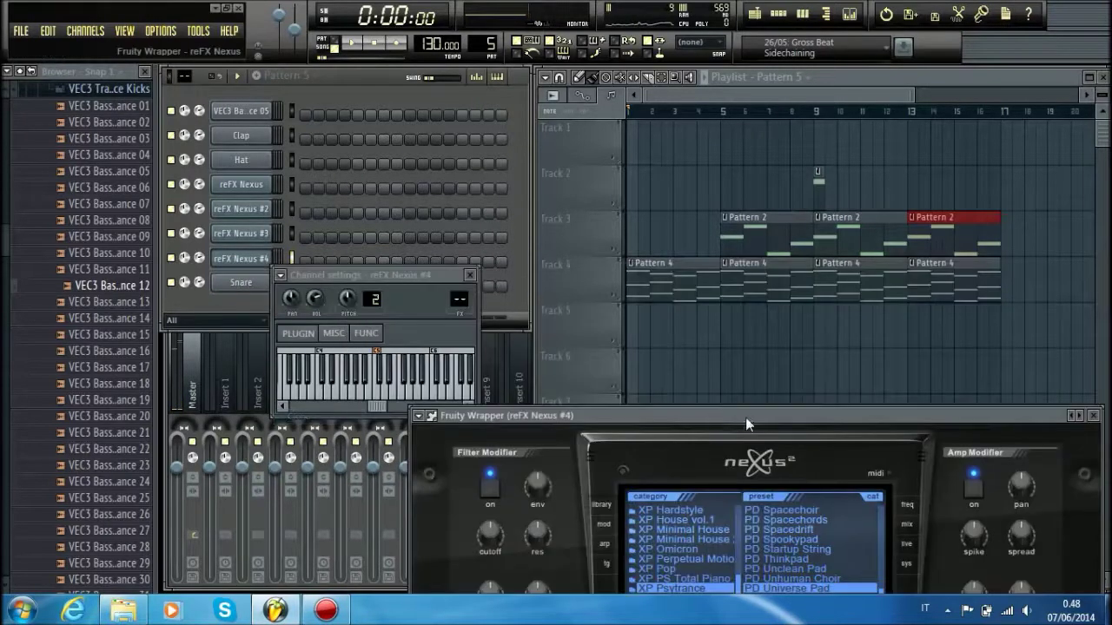
Audition the XP Psytrance presets AR Solid Arpeggio, AR Superclean and AR TB303 in reFX Nexus #4
scroll(738, 414, "up", 3)
scroll(738, 414, "up", 10)
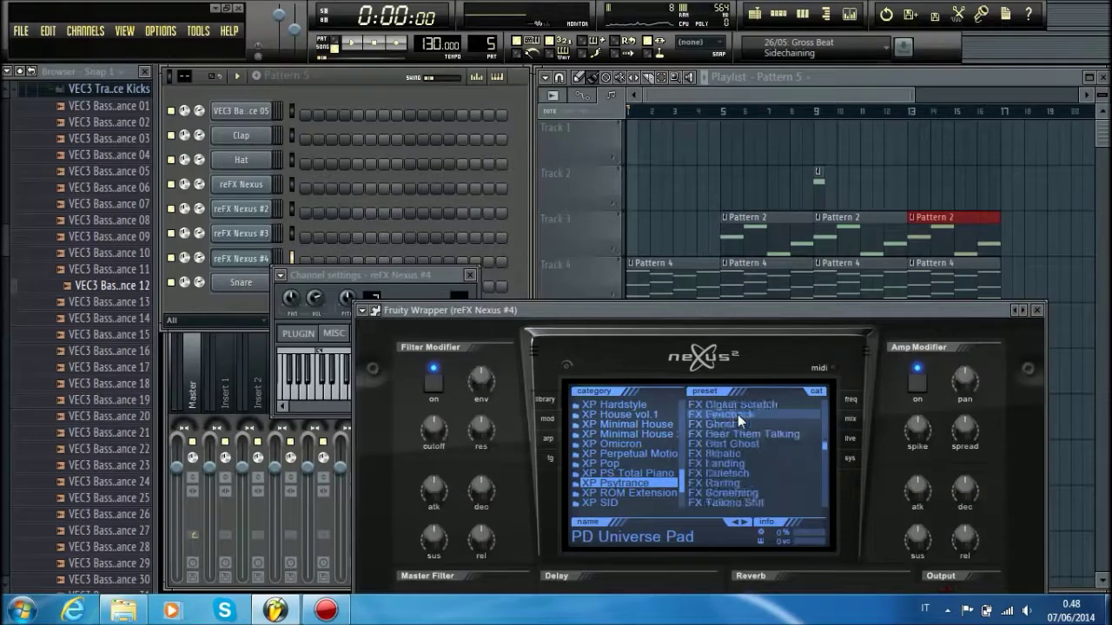
scroll(738, 414, "up", 5)
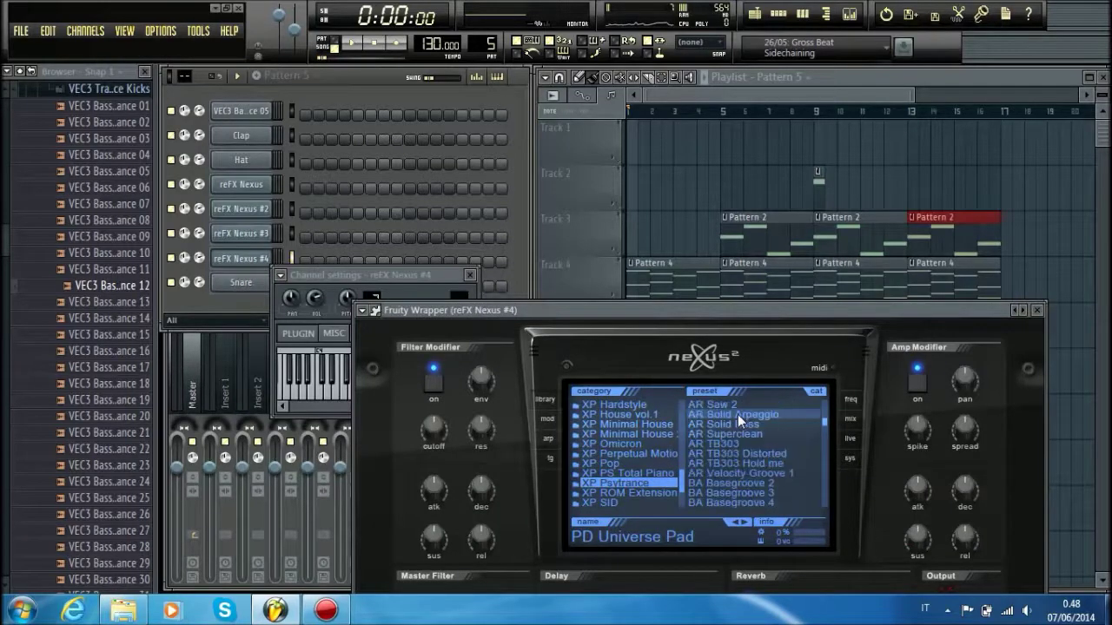
left_click(738, 414)
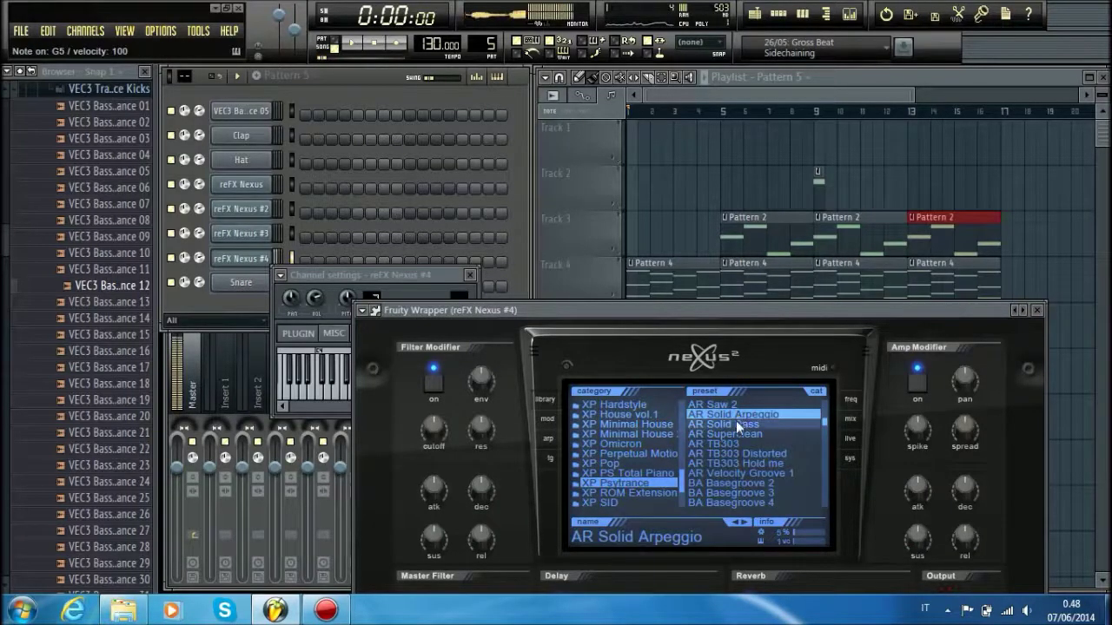
left_click(731, 431)
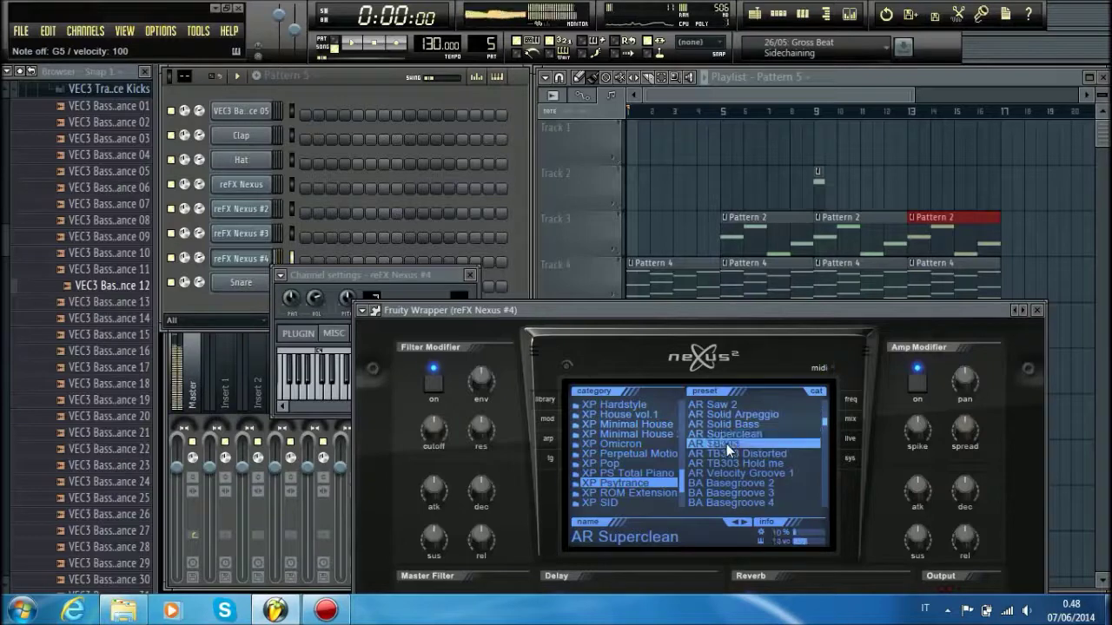
left_click(728, 448)
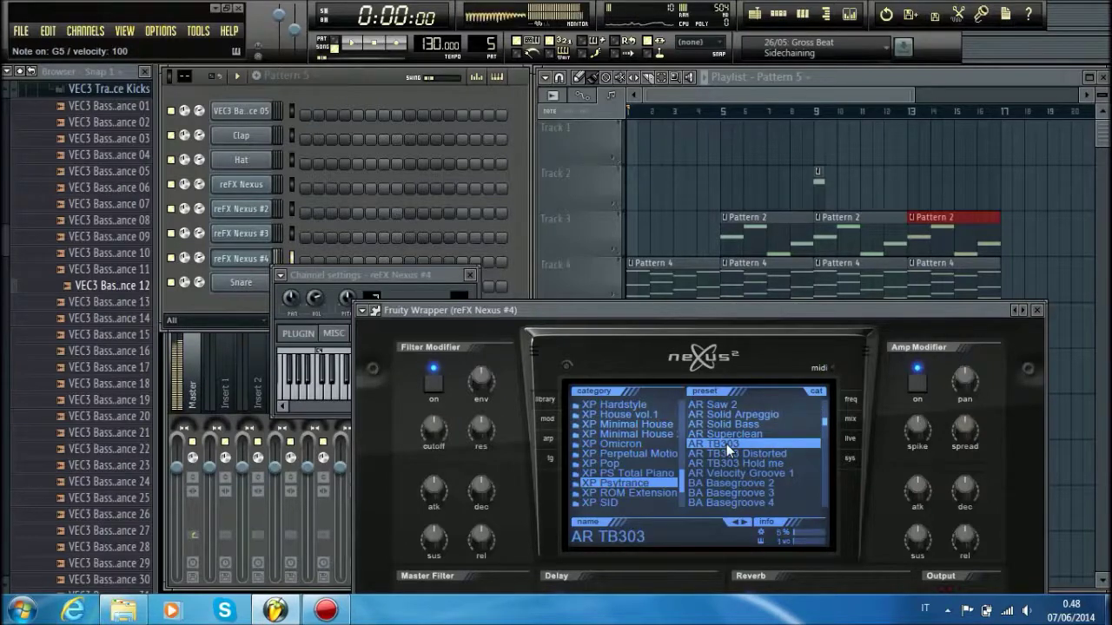
Try presets nearer the start of the XP Psytrance list, including AR Arpea 51, AR Apeggy O and AR Bassline 2
scroll(727, 444, "up", 3)
left_click(720, 414)
scroll(719, 415, "up", 2)
left_click(720, 415)
scroll(720, 413, "up", 3)
left_click(719, 414)
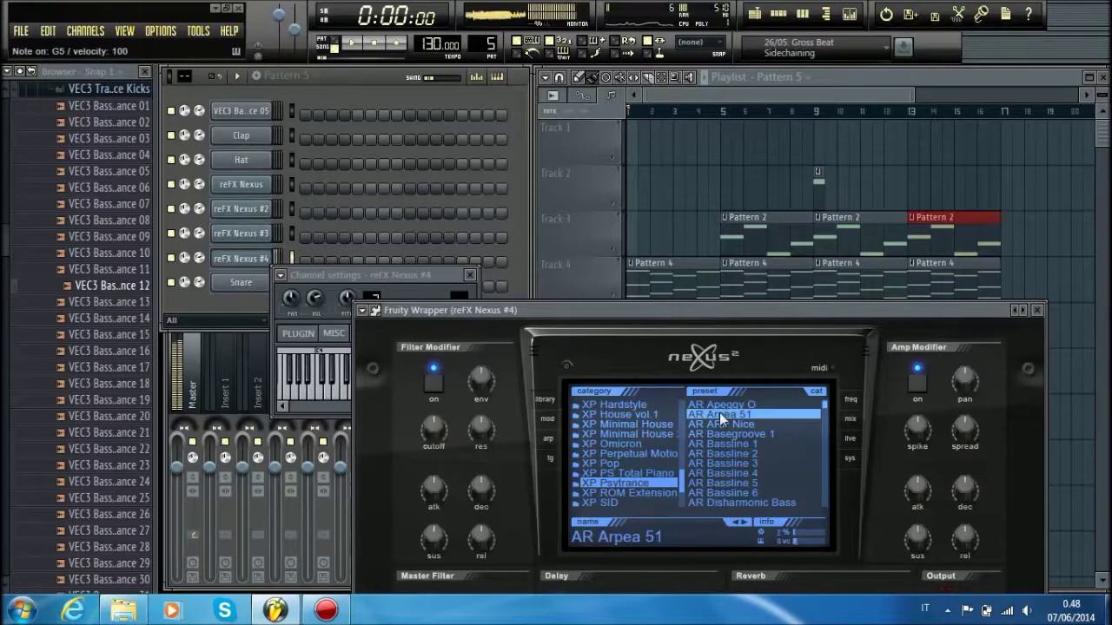
left_click(743, 402)
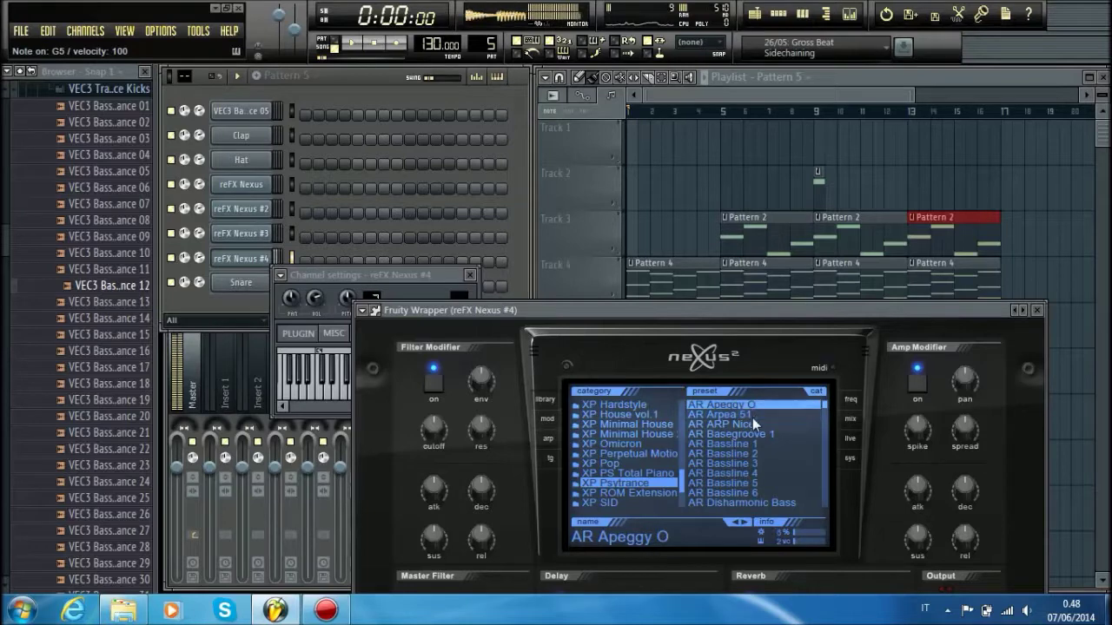
left_click(736, 454)
Look through the expansion categories and audition AR Disharmonic Bass and AR Electric Bubbles from XP Psytrance
scroll(736, 454, "down", 2)
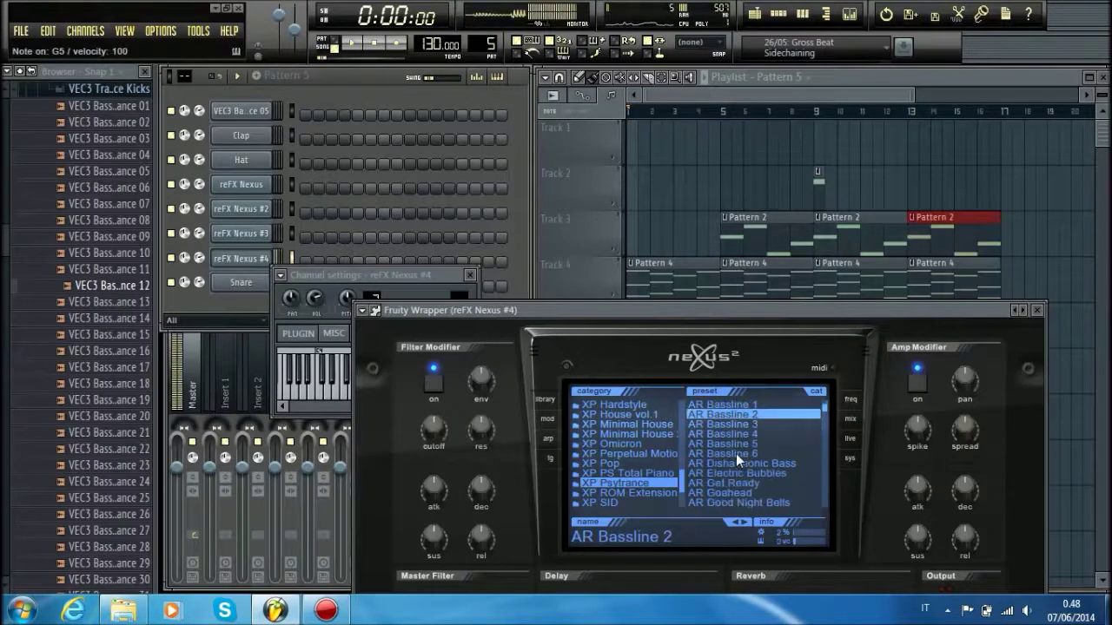
scroll(602, 460, "down", 2)
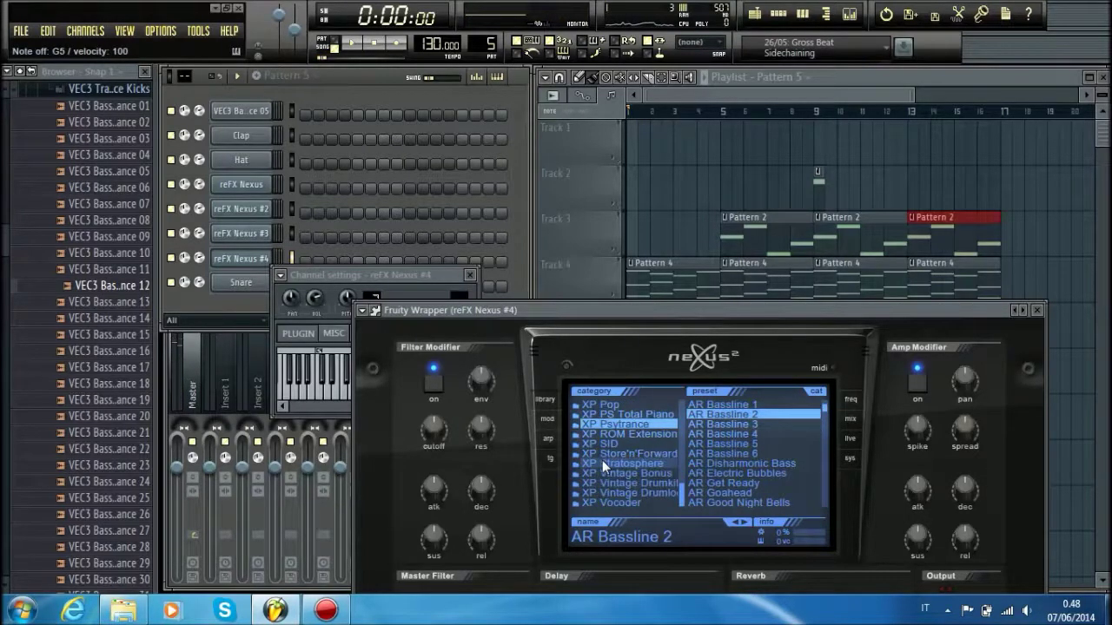
scroll(602, 460, "up", 2)
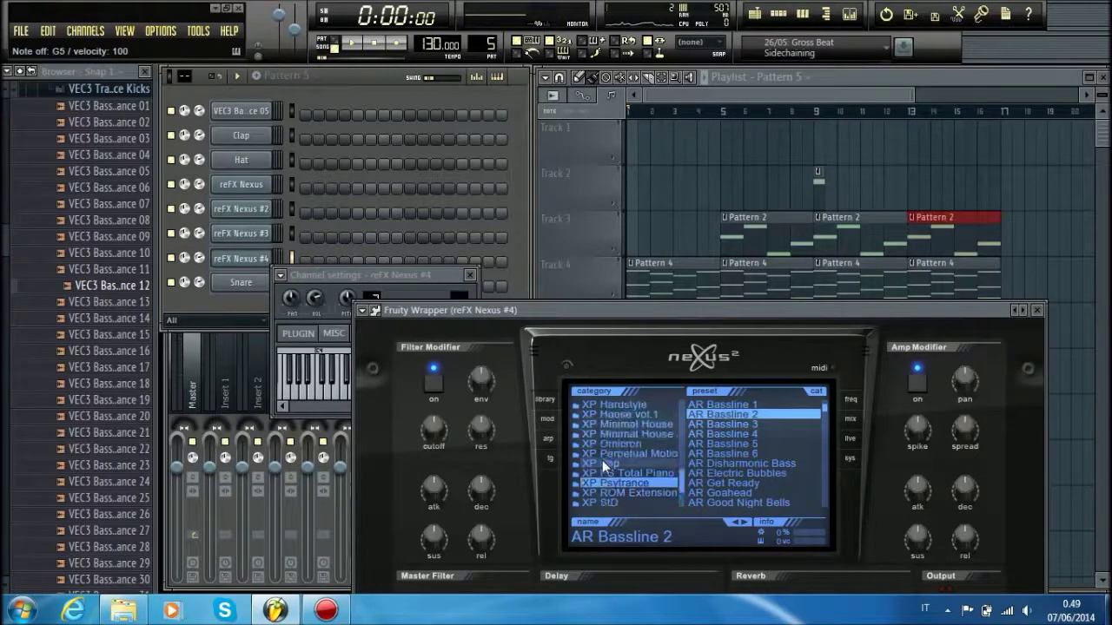
left_click(774, 464)
left_click(763, 475)
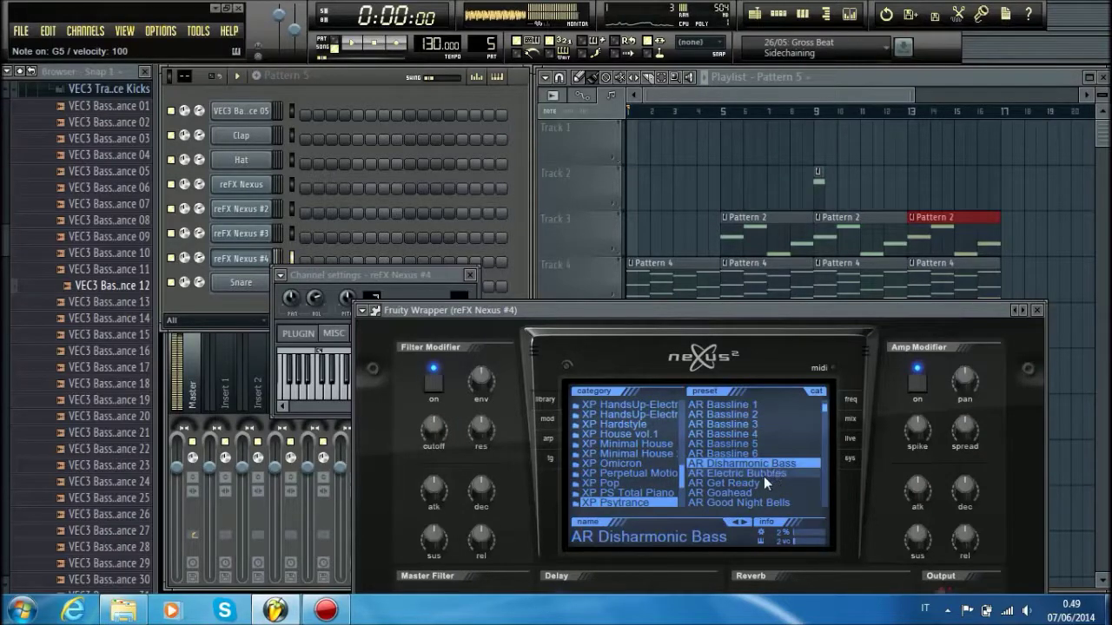
key("b")
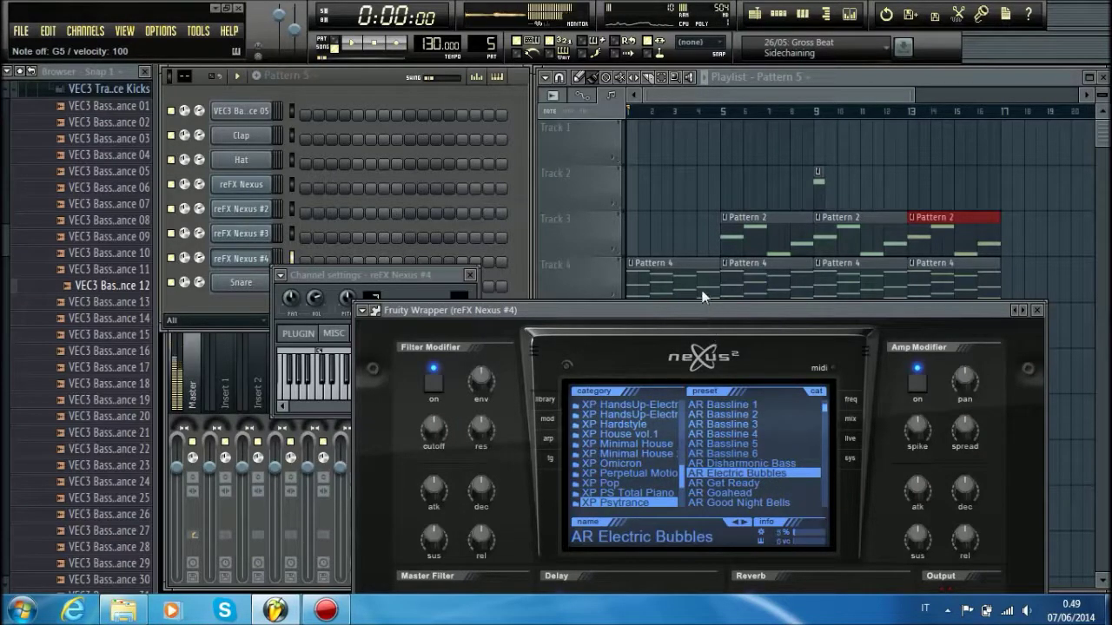
Bring the whole reFX Nexus #4 window into view and audition AR Get Ready, AR Goahead, AR Good Night Bells and AR Monks
left_click(745, 486)
left_click_drag(718, 315, 660, 179)
left_click(688, 359)
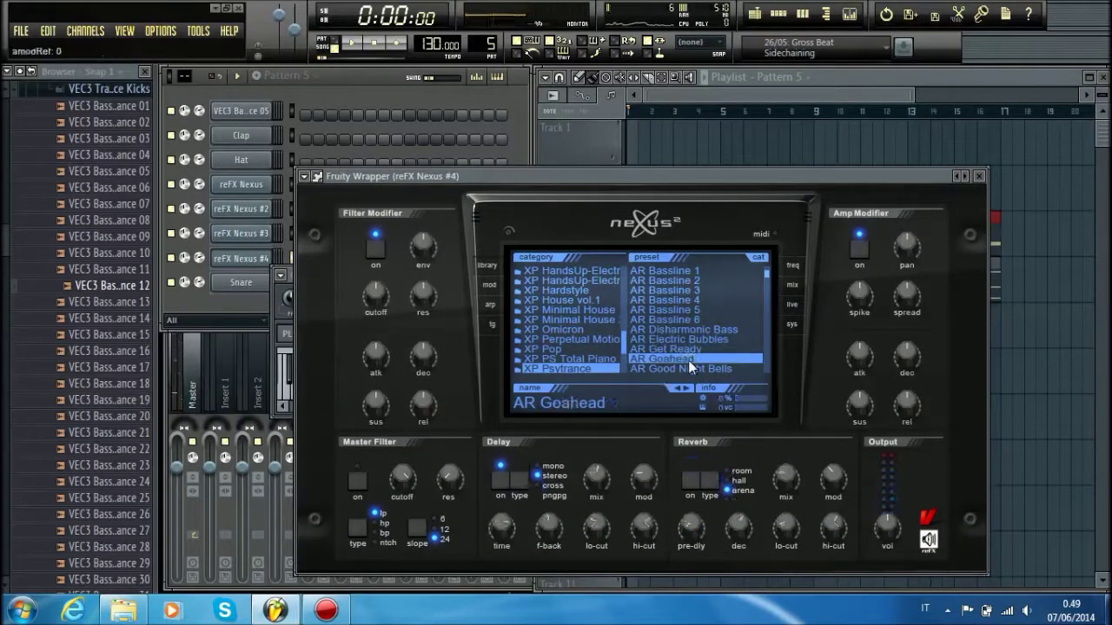
scroll(682, 339, "down", 4)
left_click(685, 331)
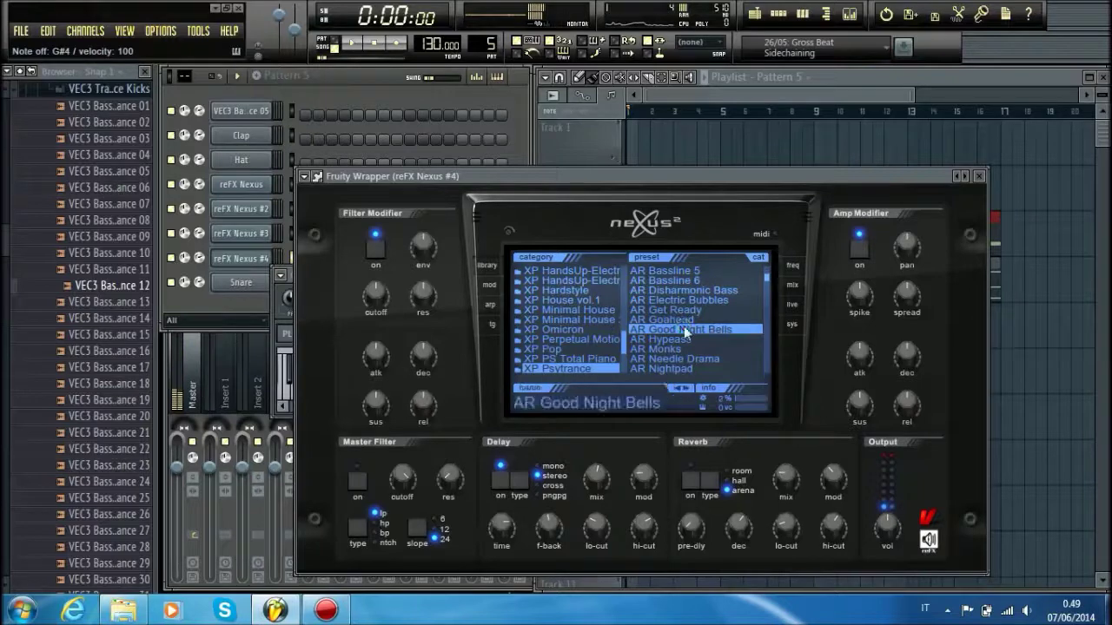
scroll(684, 329, "down", 2)
left_click(684, 329)
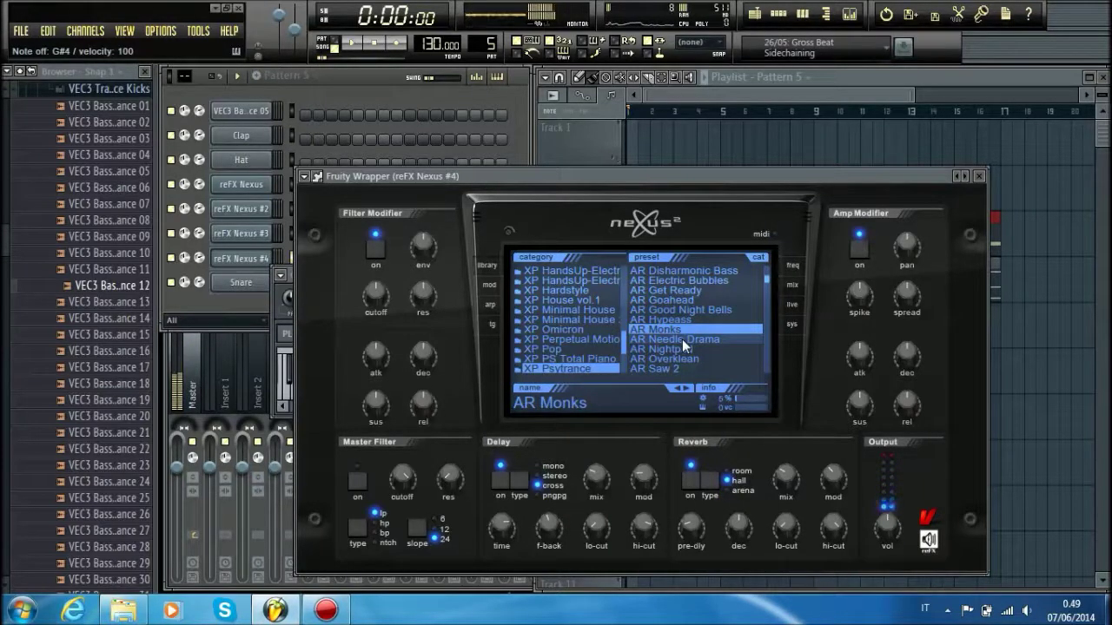
Audition the XP Psytrance presets AR Needle Drama and AR Nightpad, and load AR Saw 2 in reFX Nexus #4
left_click(682, 339)
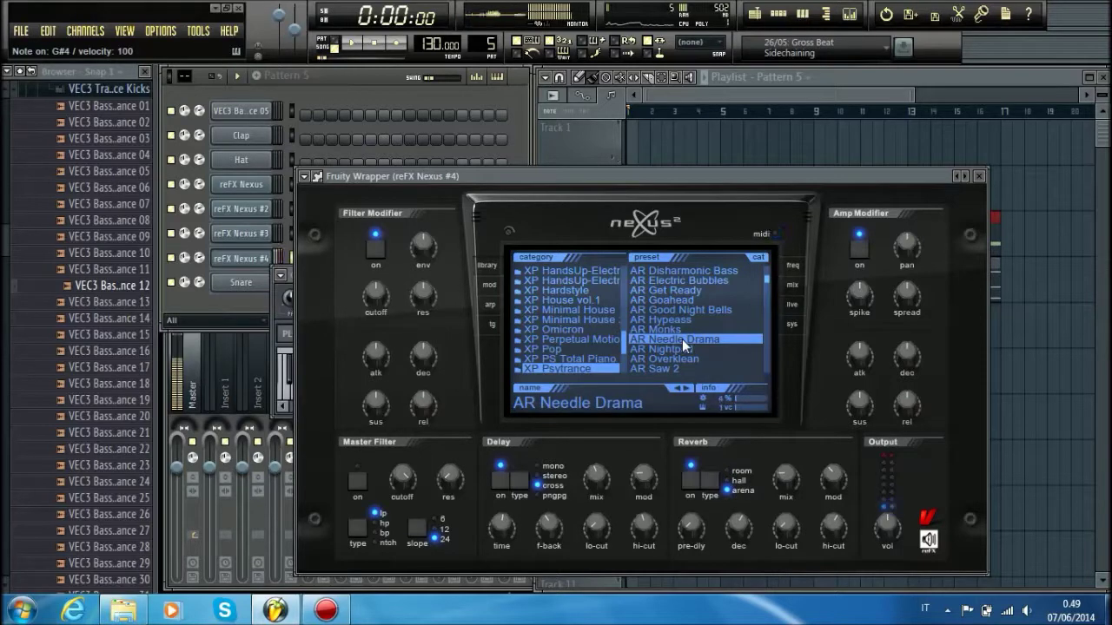
left_click(678, 350)
scroll(678, 356, "down", 6)
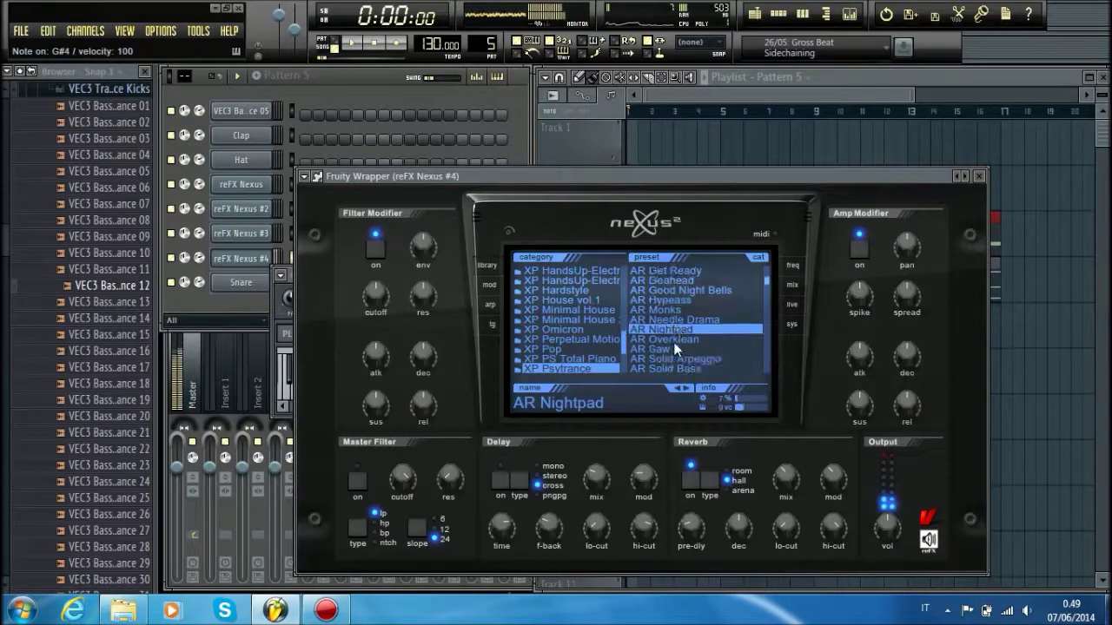
left_click(673, 306)
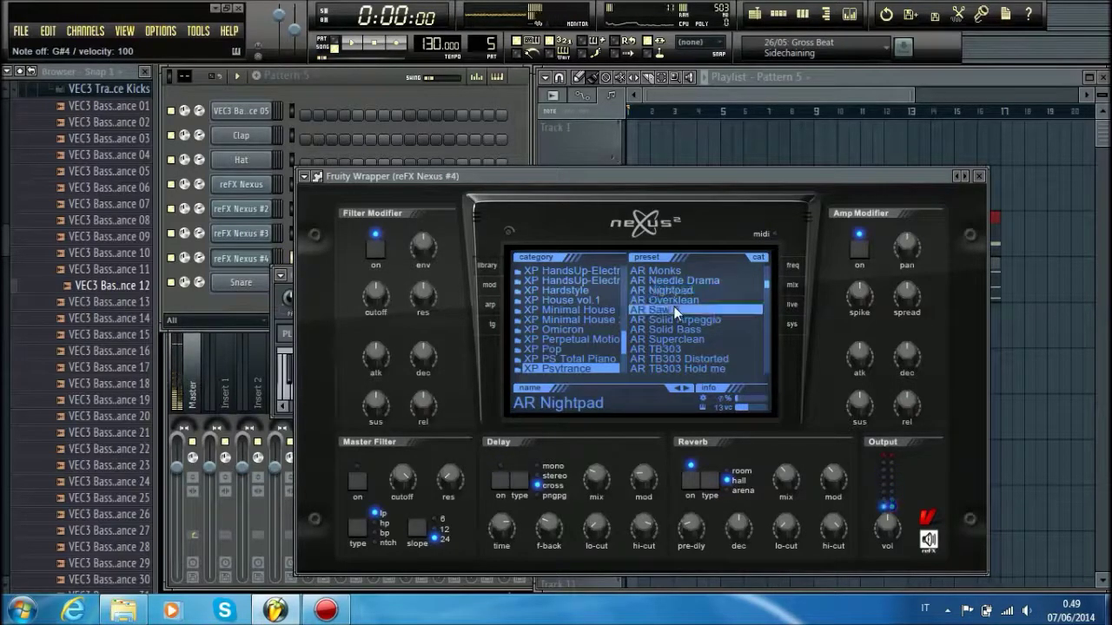
Try the down mode in the AR Saw 2 arpeggiator and set the mode to order
left_click(488, 305)
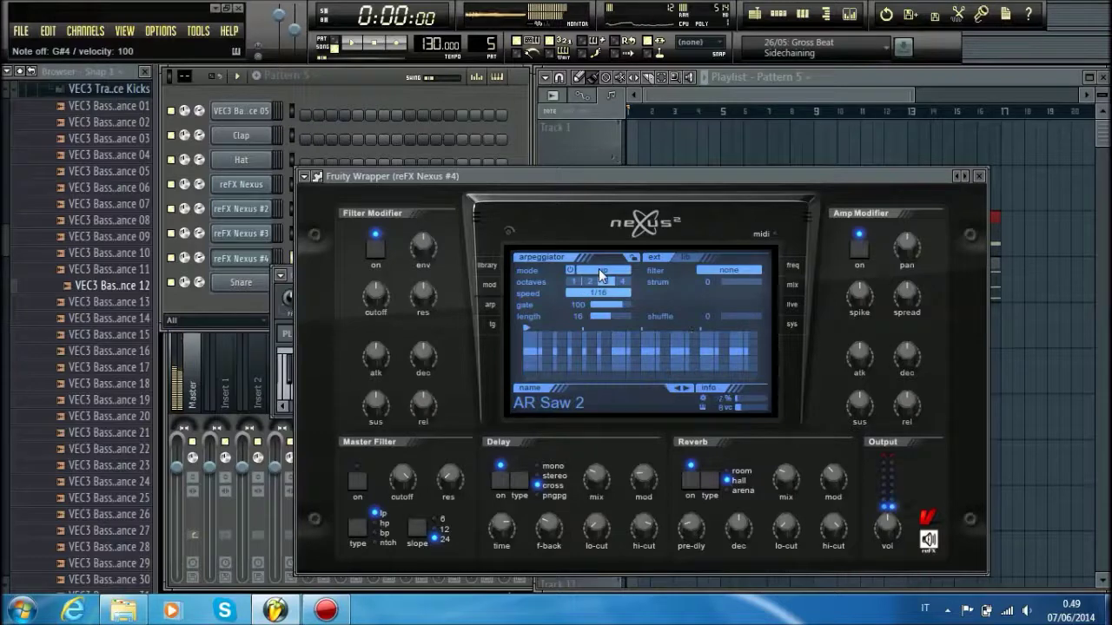
left_click(599, 268)
left_click(608, 303)
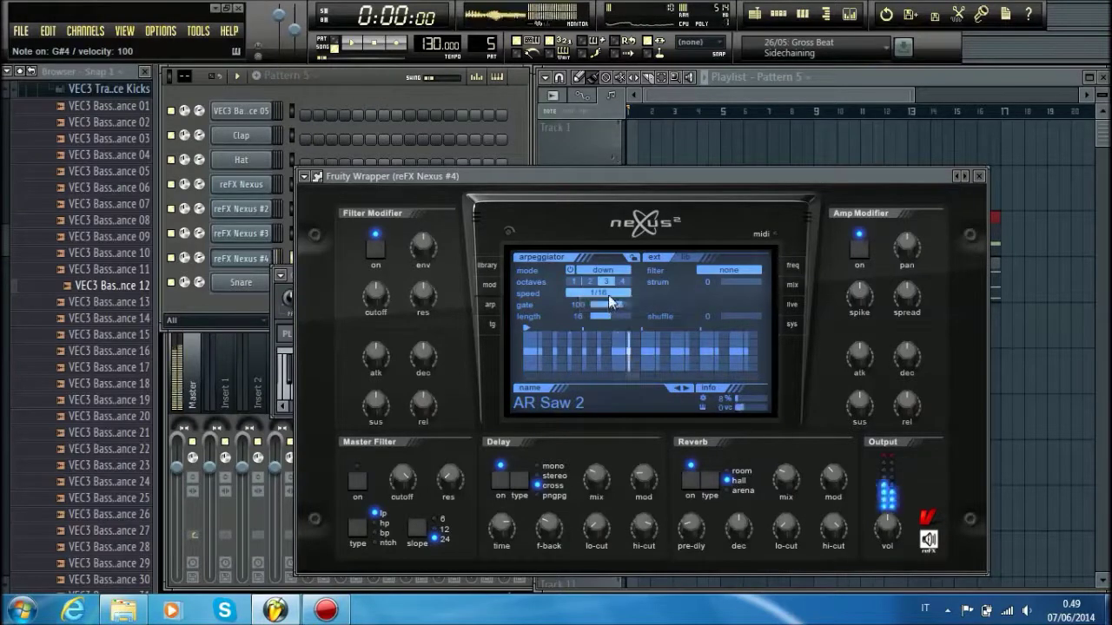
left_click(605, 272)
left_click(615, 340)
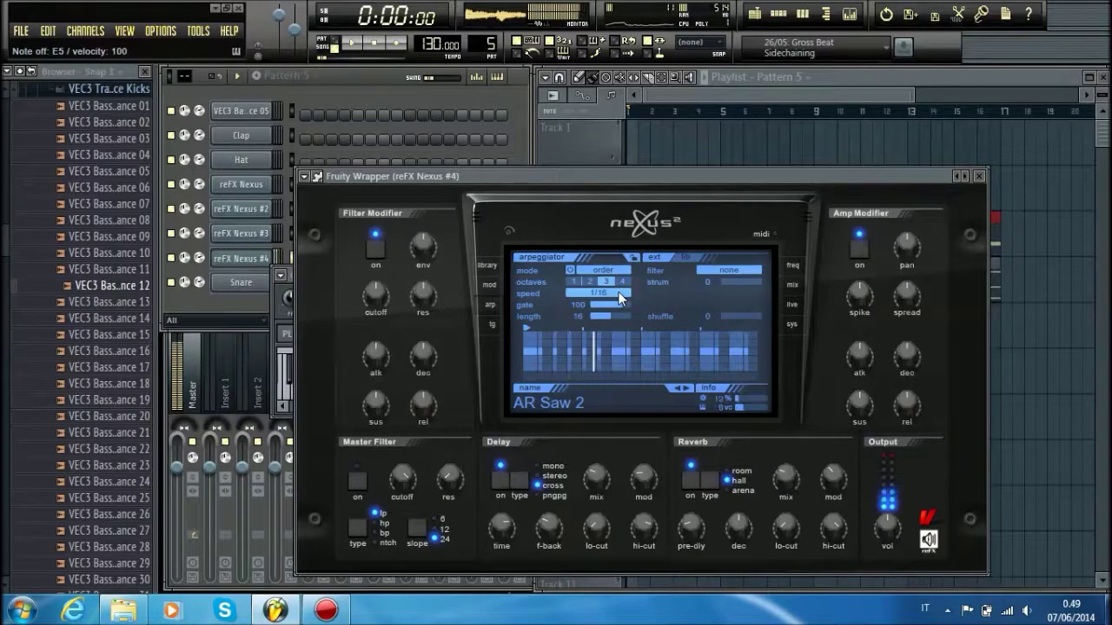
Copy the lowest note of each of the four chords in Pattern 4's reFX Nexus #3 piano roll
left_click(520, 127)
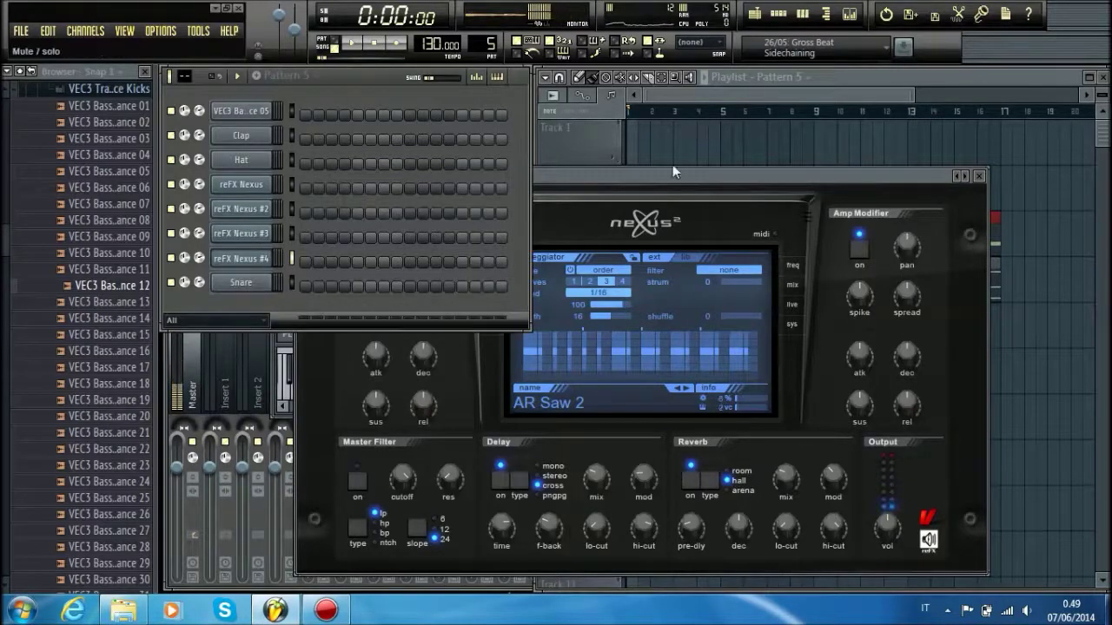
left_click(722, 91)
left_click(653, 270)
key("F7")
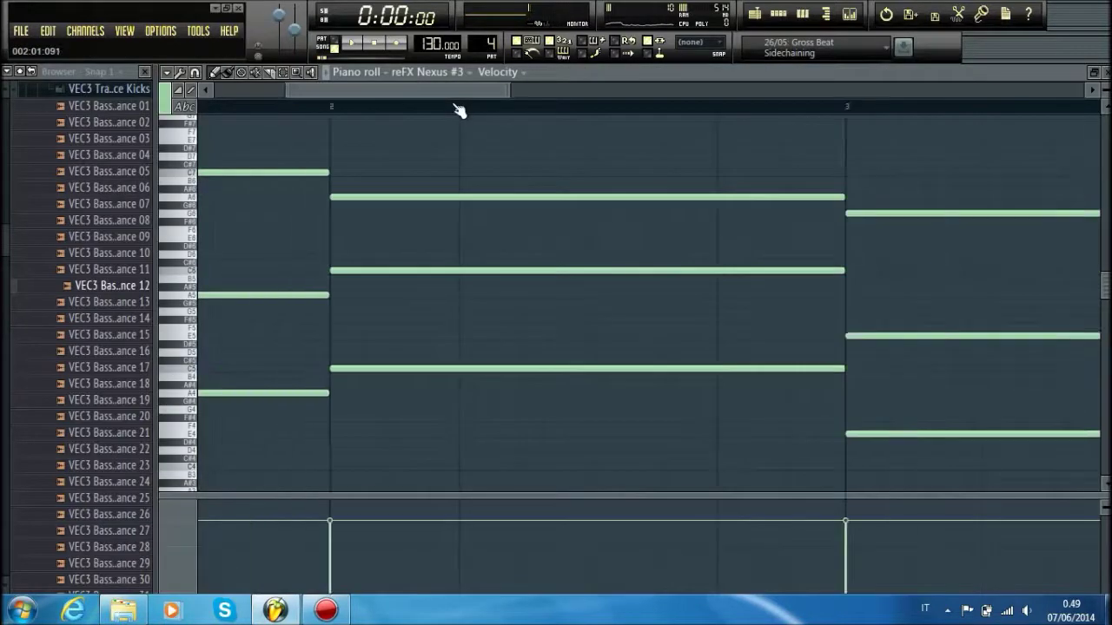
left_click_drag(744, 445, 193, 347)
left_click(167, 72)
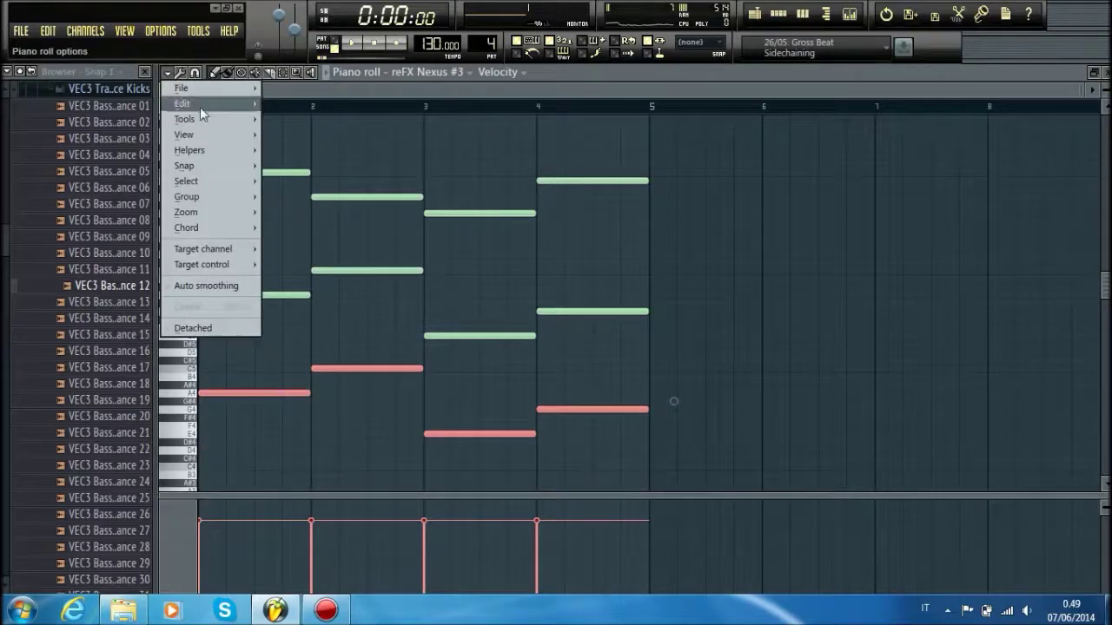
mouse_move(211, 102)
left_click(285, 120)
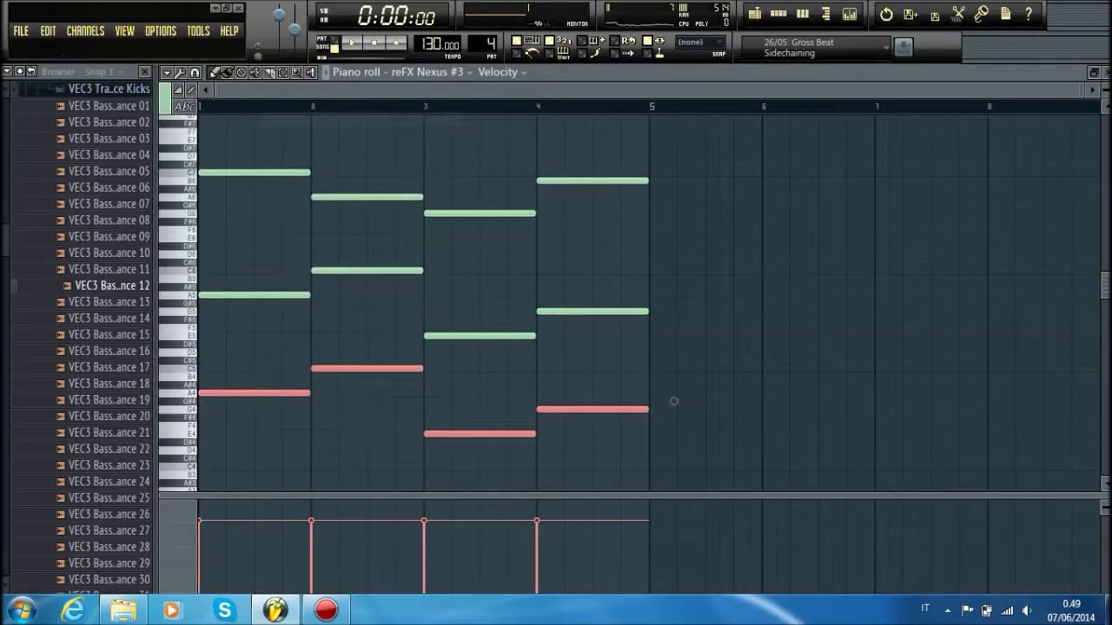
key("Escape")
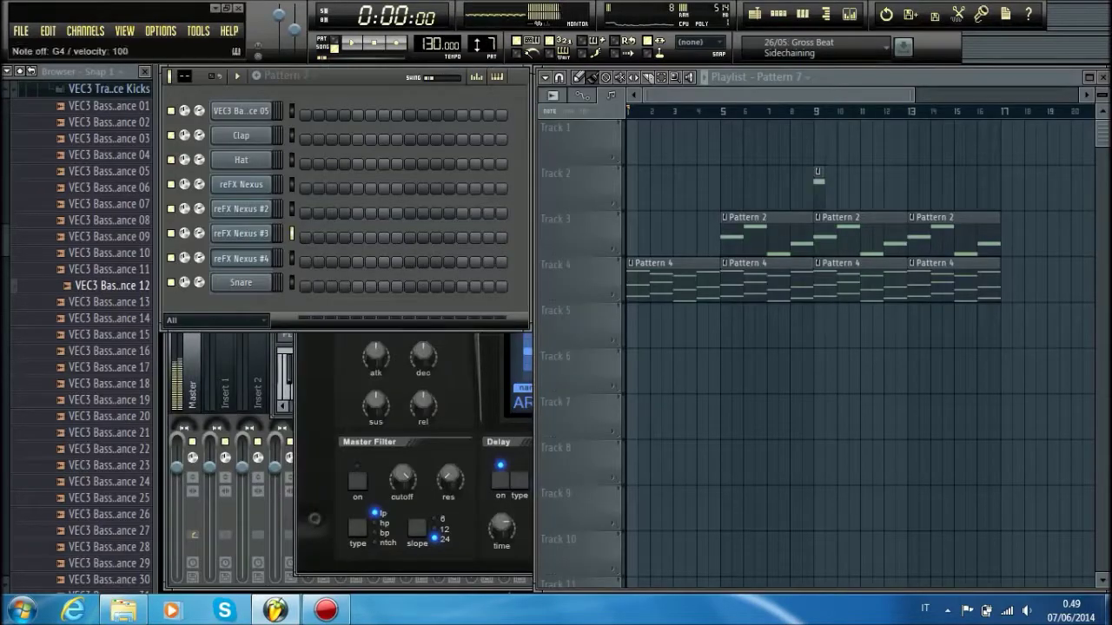
Paste the copied bass notes into the reFX Nexus #4 piano roll of Pattern 5 and play them back
scroll(477, 44, "down", 2)
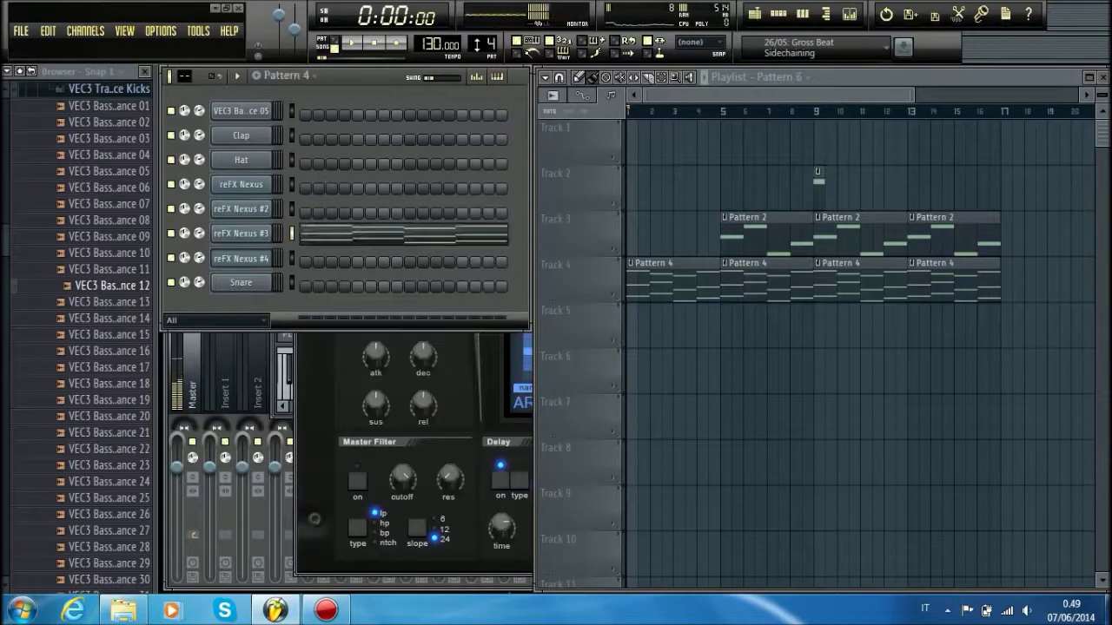
left_click(260, 253)
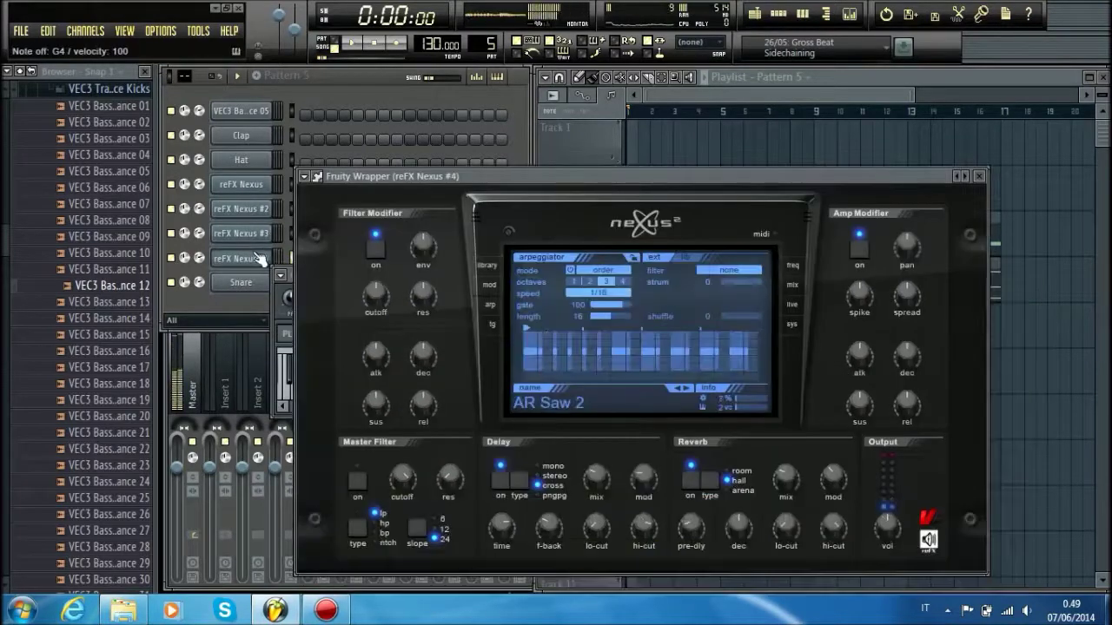
right_click(261, 258)
left_click(306, 257)
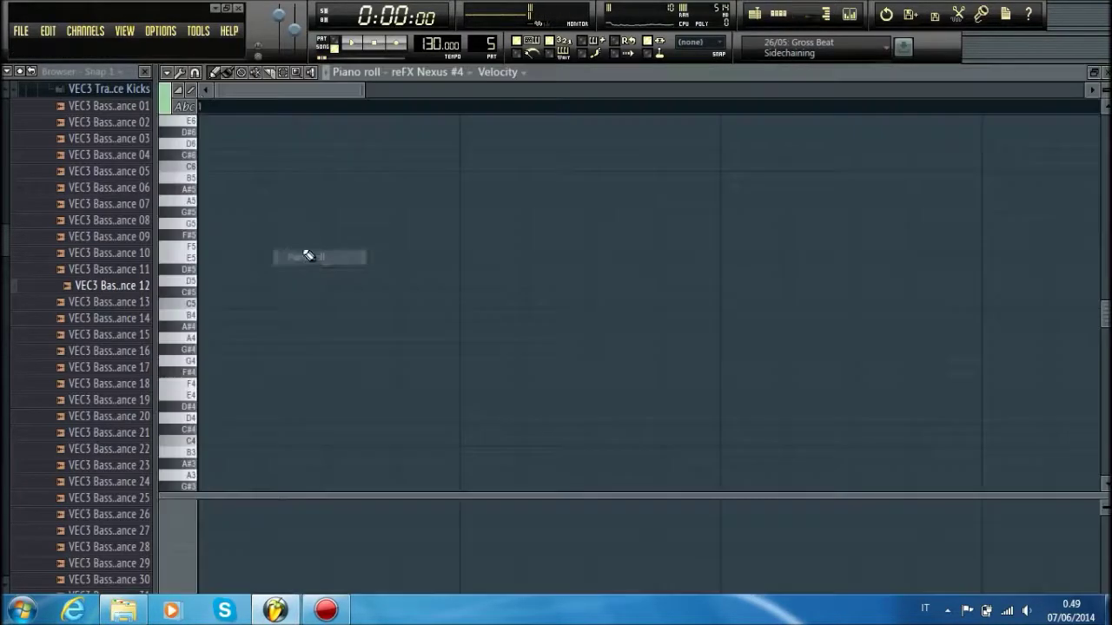
left_click(166, 72)
mouse_move(211, 102)
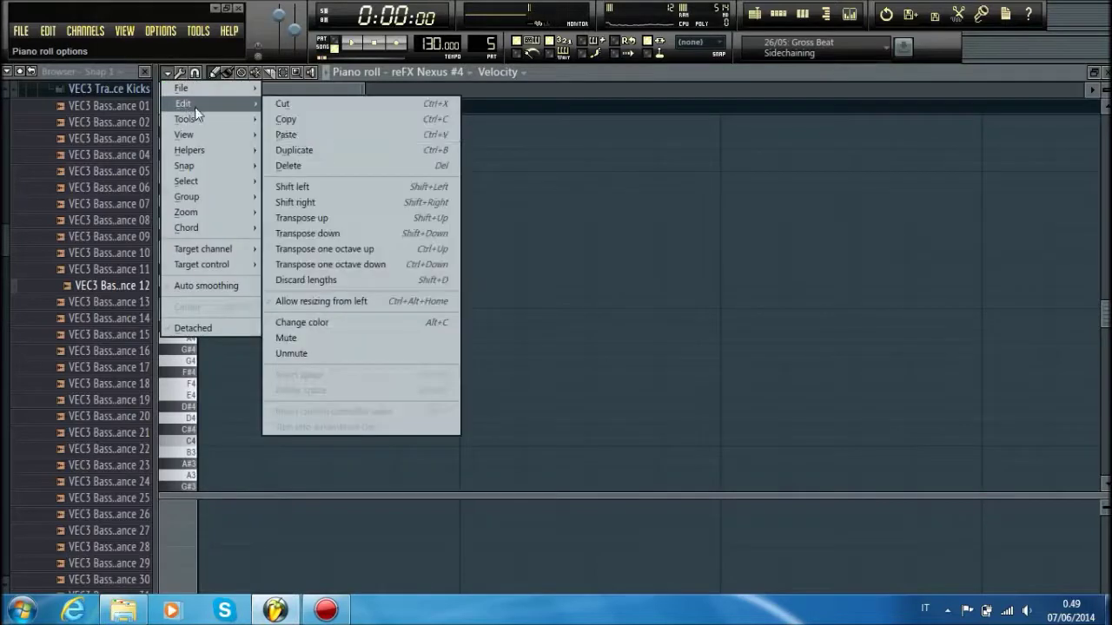
left_click(296, 133)
key("space")
scroll(306, 117, "down", 6)
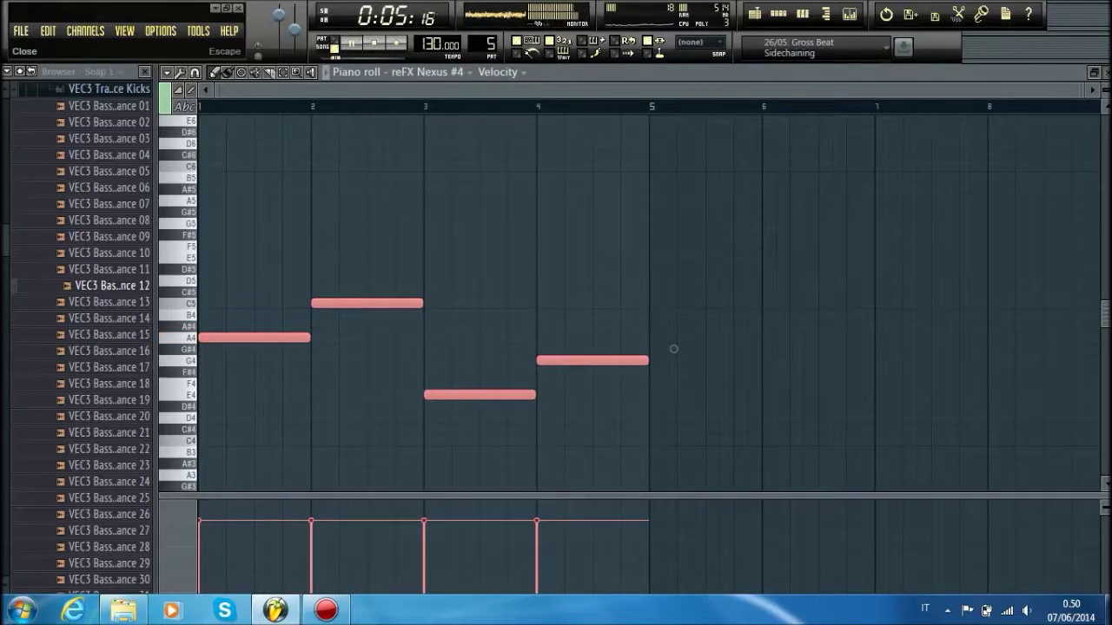
Place a Pattern 5 clip on Track 2 at bar 5 and remove the short leftover clip at bar 9
key("Escape")
key("F5")
left_click(737, 183)
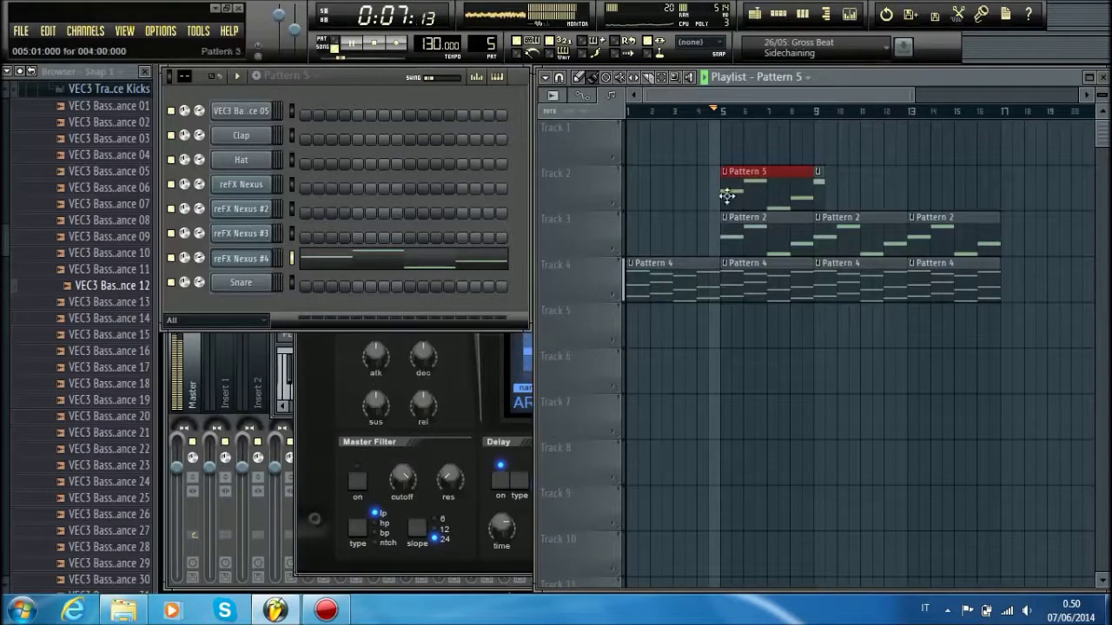
left_click_drag(832, 179, 807, 183)
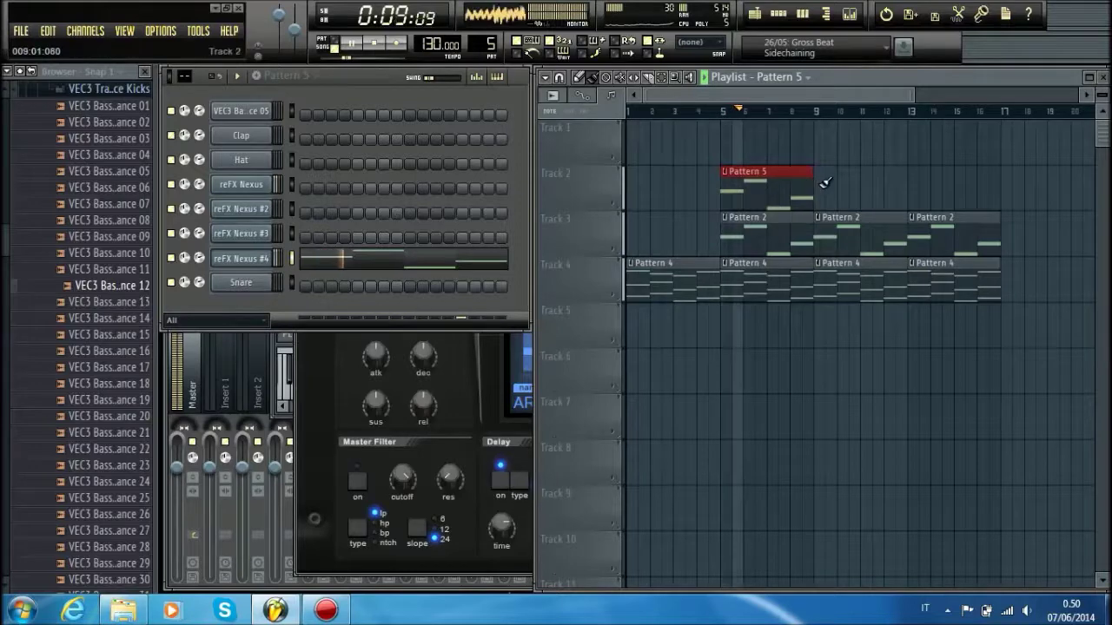
Add one-bar notes C6 at bar 1 and E6 at bar 2 to Pattern 5's reFX Nexus #4 part, and switch playback to pattern mode
double_click(764, 173)
scroll(702, 117, "down", 3)
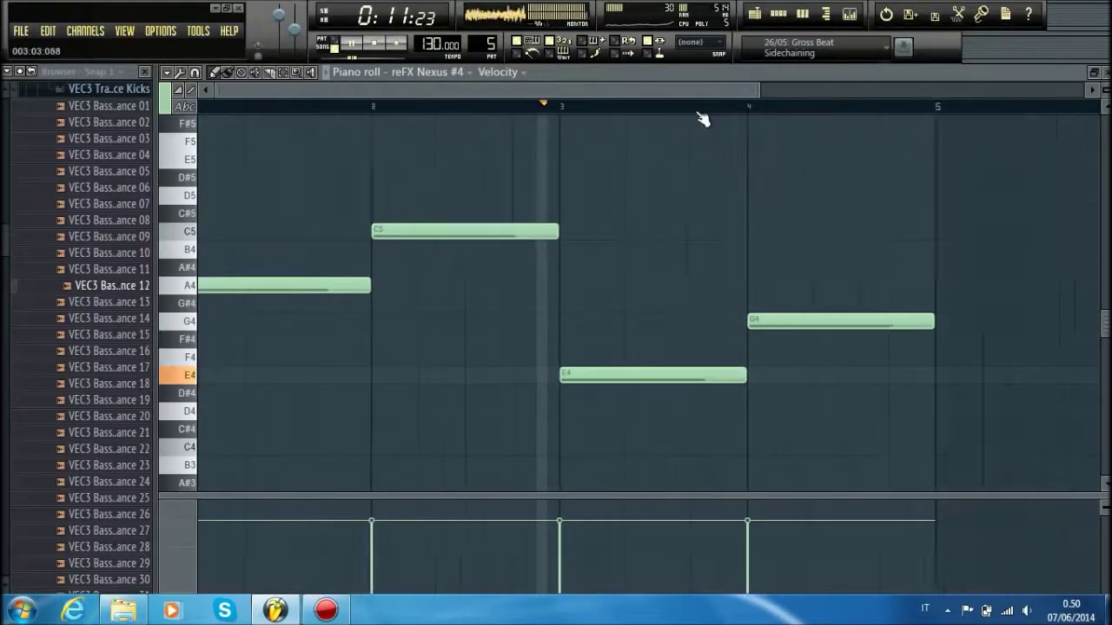
scroll(511, 278, "up", 2)
key("space")
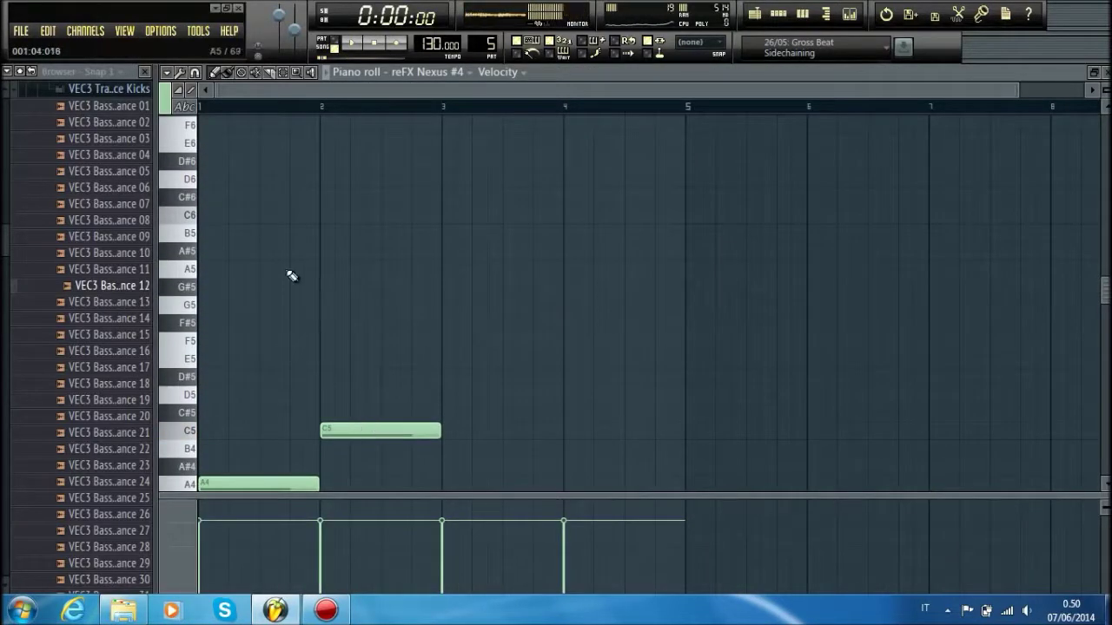
left_click(199, 218)
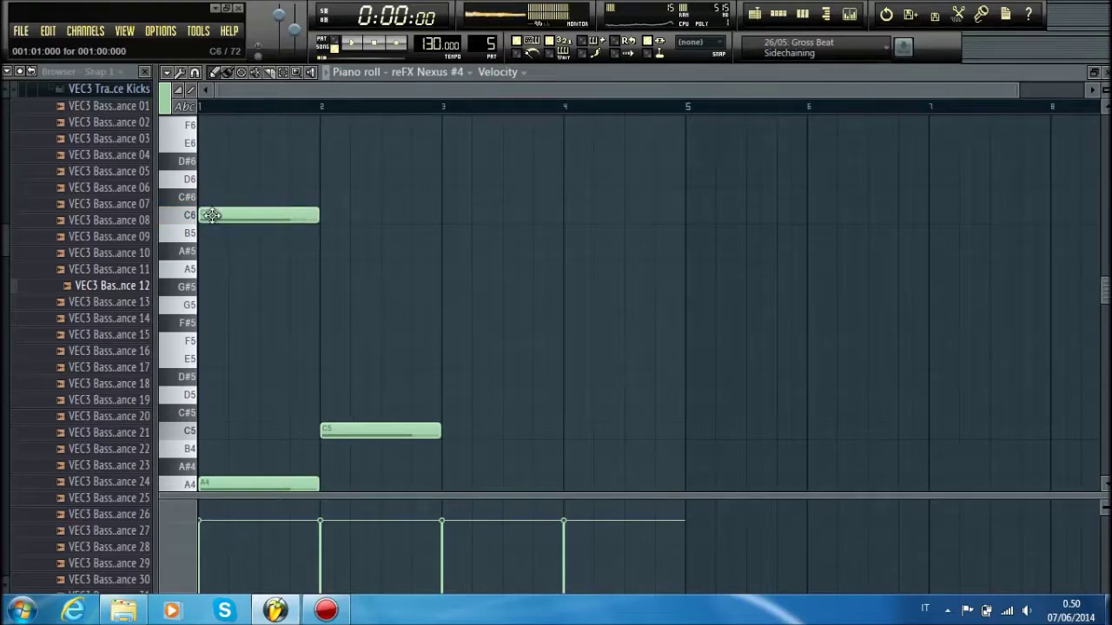
scroll(335, 192, "up", 3)
left_click(336, 224)
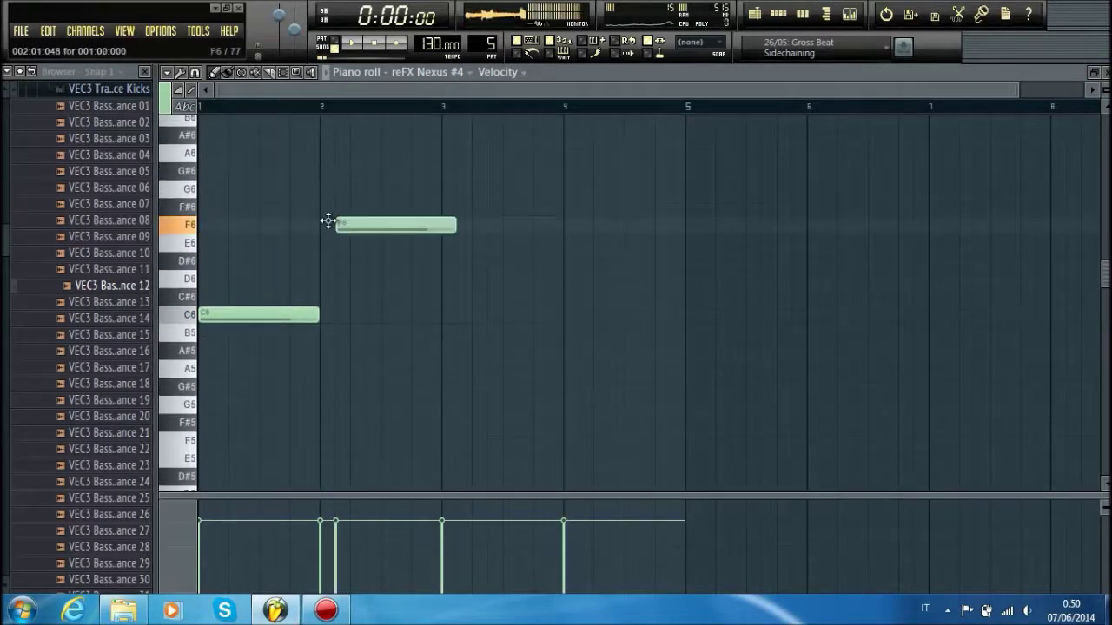
key("space")
left_click_drag(361, 224, 342, 242)
left_click(334, 41)
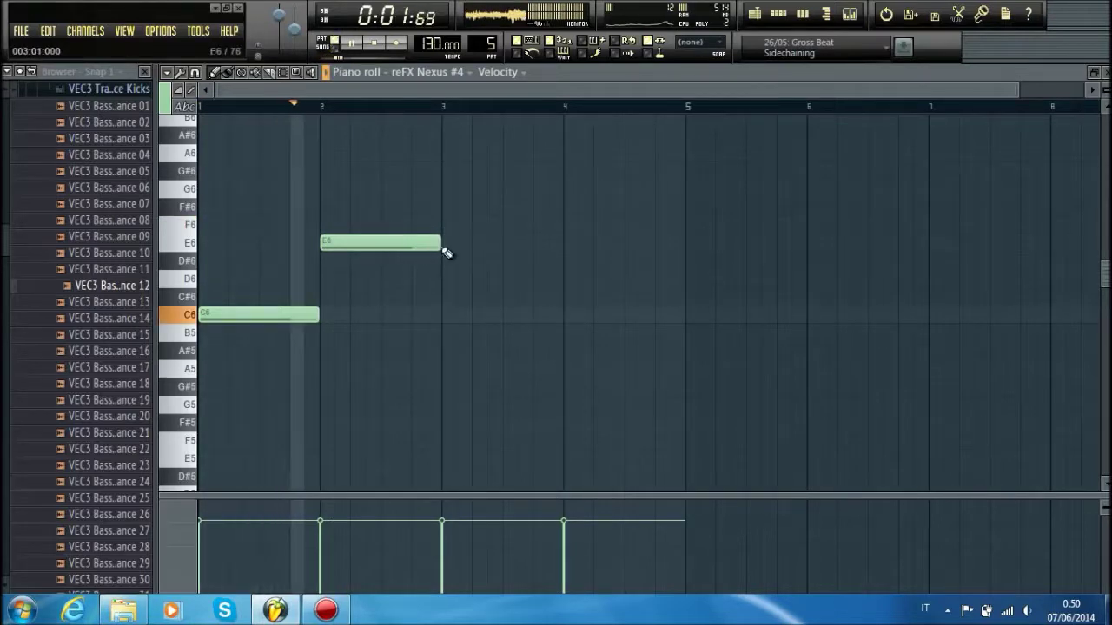
Add one-bar notes G6 at bar 3 and B6 at bar 4 to Pattern 5 and listen to the melody
left_click(447, 190)
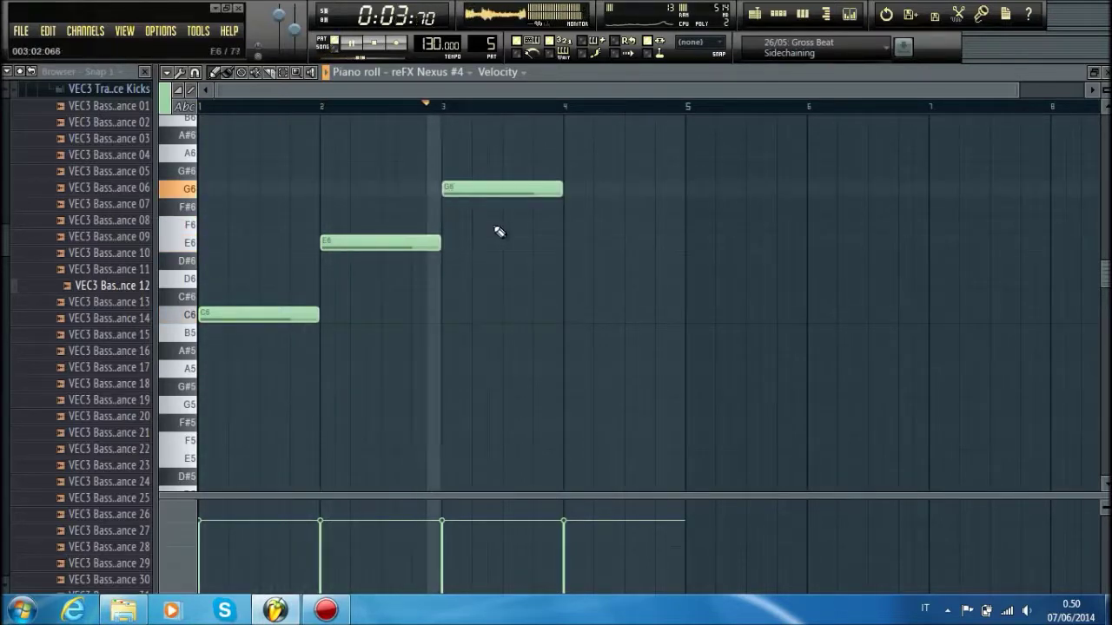
key("space")
left_click(566, 152)
left_click_drag(565, 146, 568, 119)
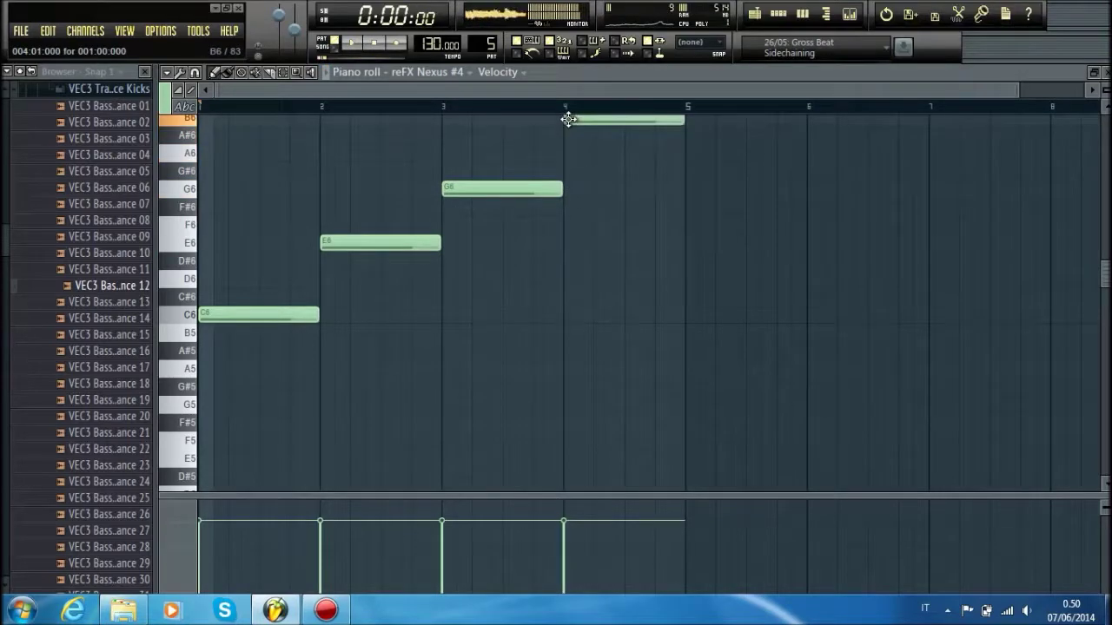
scroll(608, 251, "down", 5)
scroll(601, 254, "up", 3)
scroll(604, 255, "up", 2)
scroll(712, 234, "right", 1)
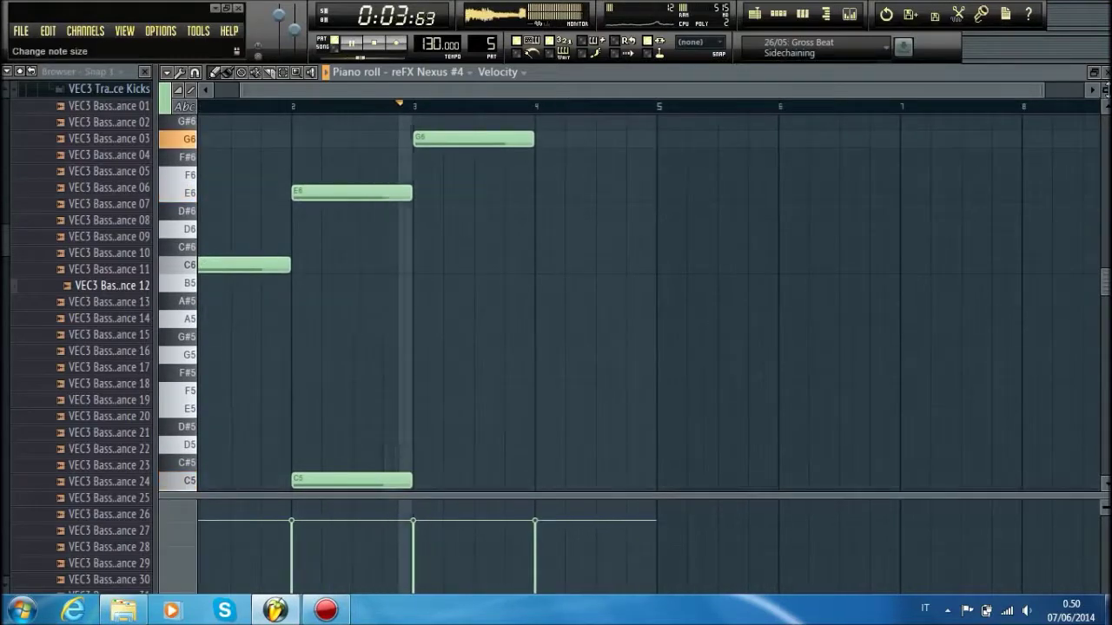
scroll(819, 211, "down", 2)
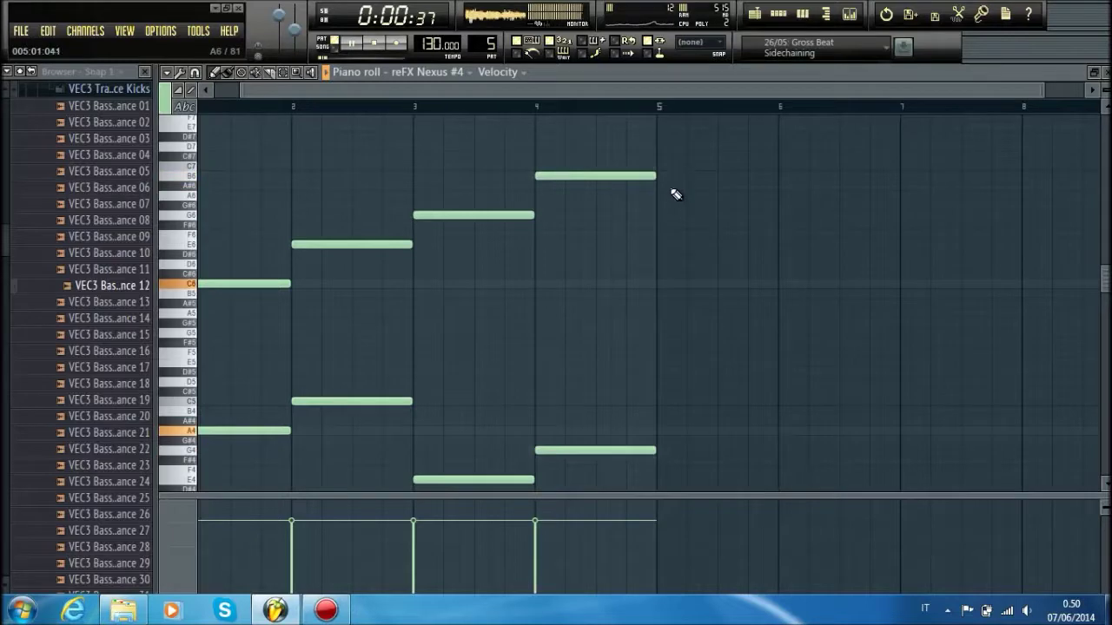
Shorten the B6 note in bar 4 to three beats and add a one-beat A6 note on the bar's last beat
left_click_drag(655, 174, 626, 176)
left_click(633, 195)
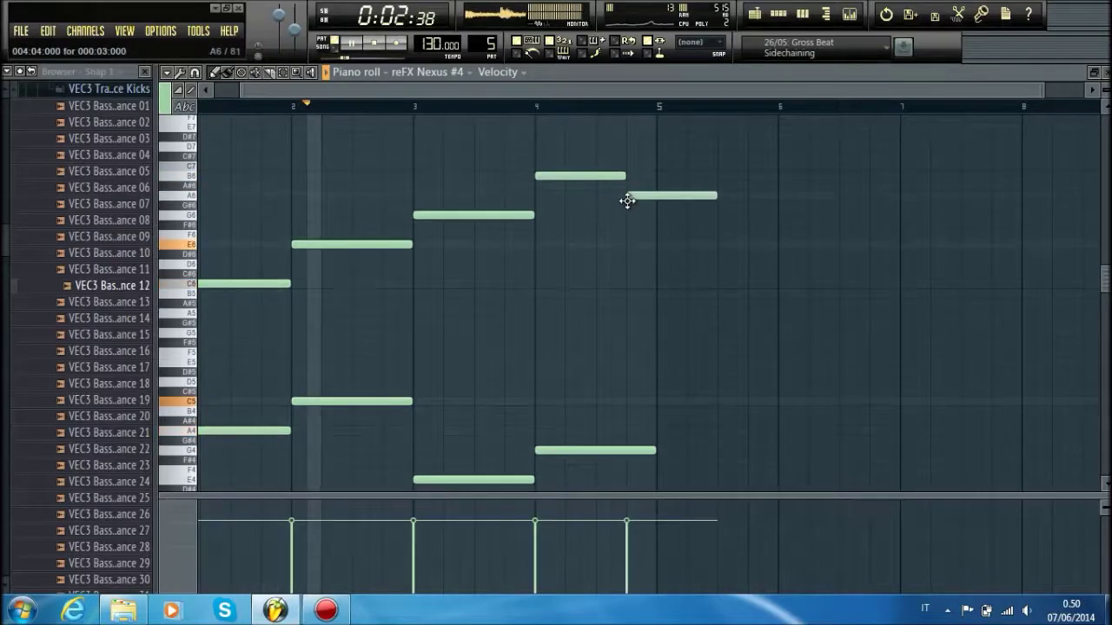
left_click_drag(718, 194, 655, 195)
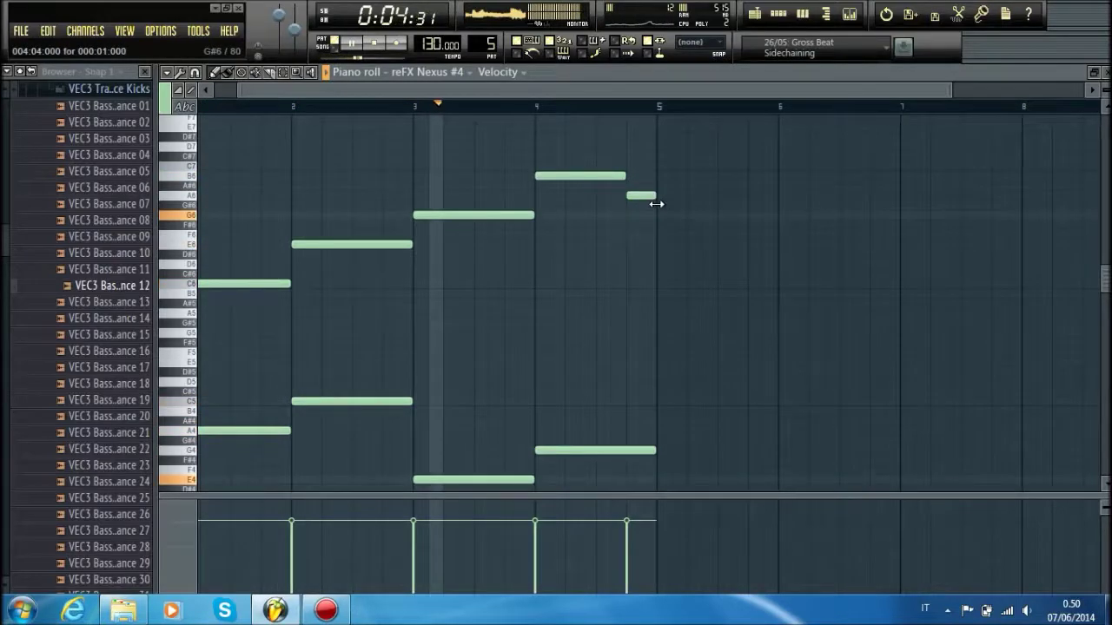
scroll(635, 111, "up", 4)
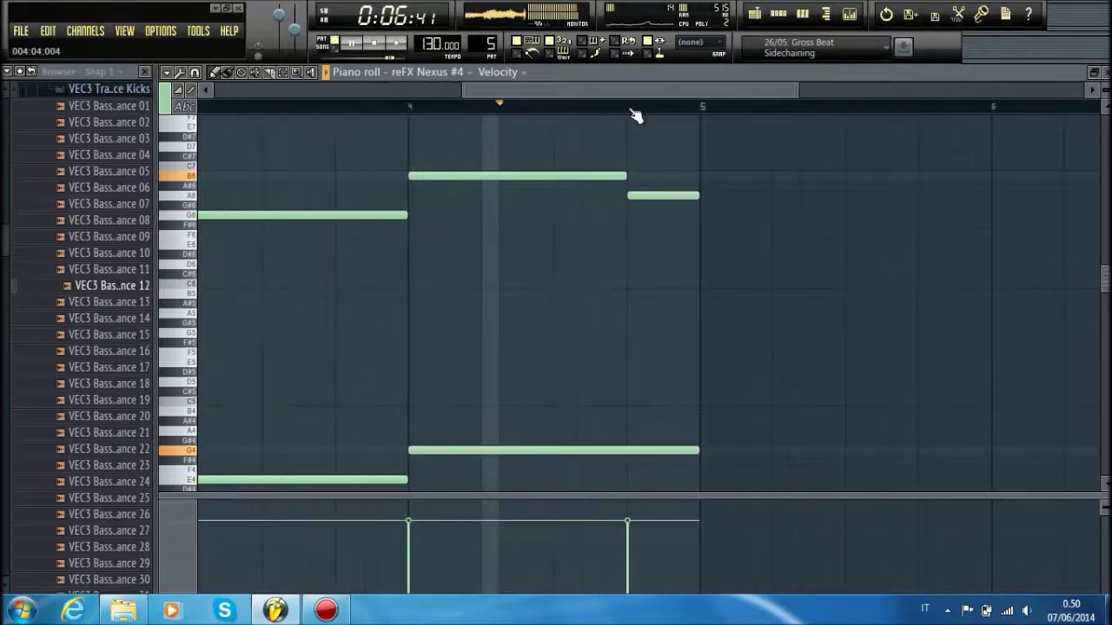
Repeat Pattern 5 on Track 2 at bars 9 and 13, and place Pattern 3 on Track 1 at bar 13
left_click(1096, 78)
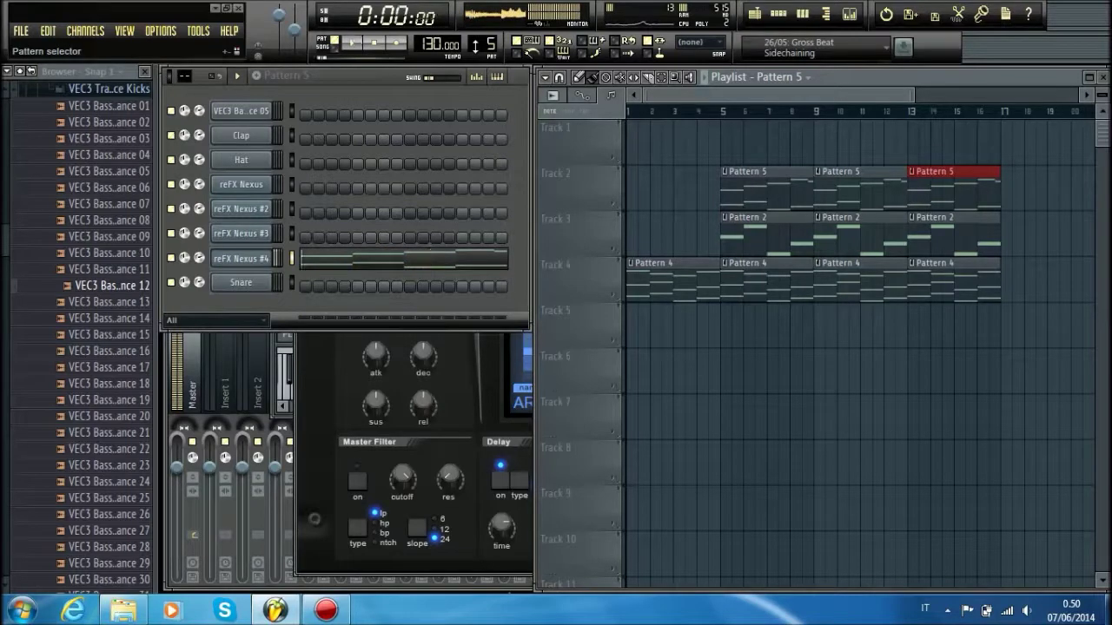
scroll(491, 44, "up", 1)
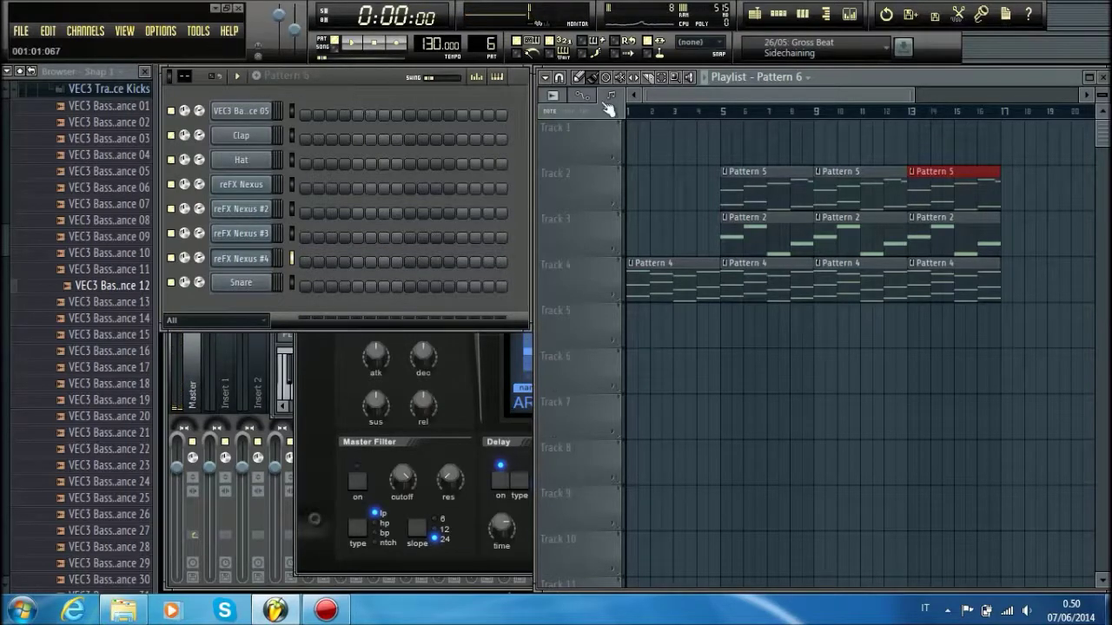
scroll(489, 50, "down", 4)
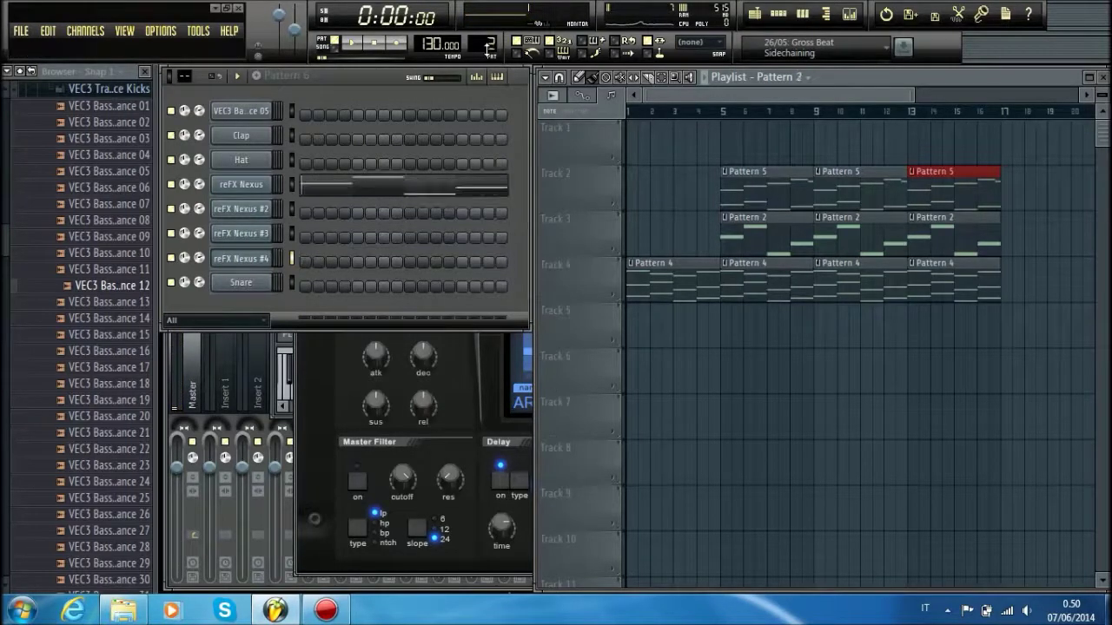
left_click(914, 152)
Play the whole arrangement from bar 1 in song mode with the playlist maximized
key("space")
left_click(624, 108)
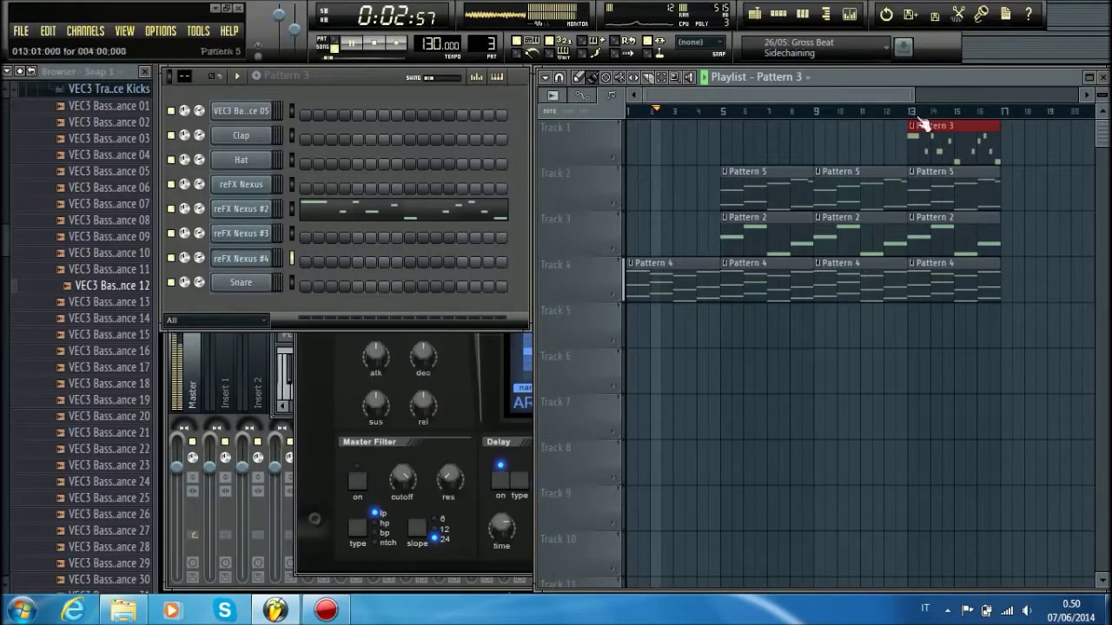
left_click(1088, 77)
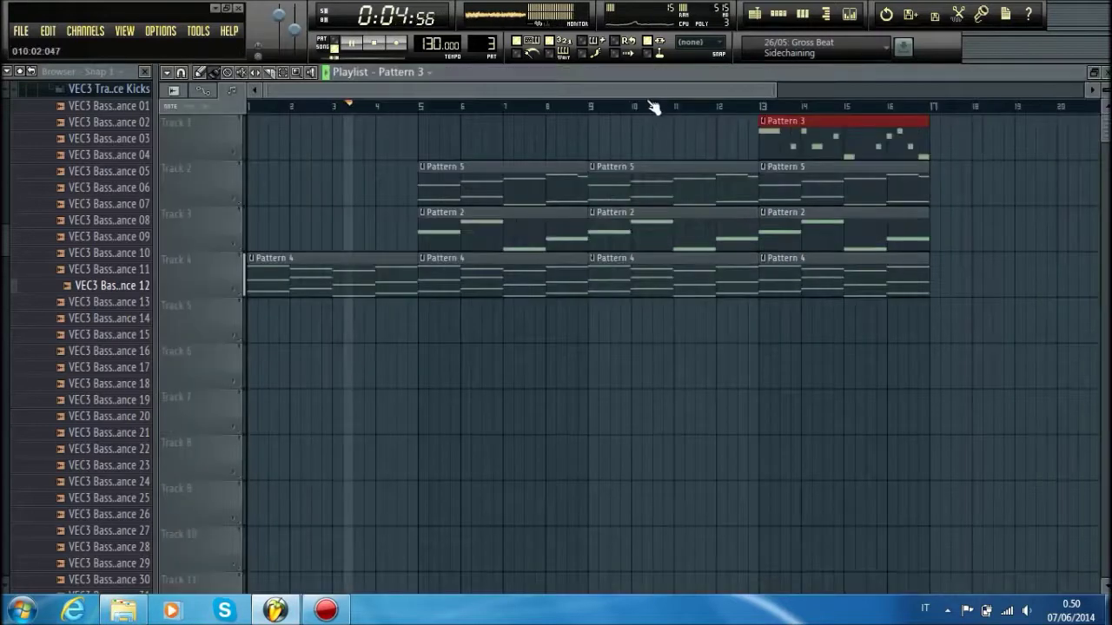
Clear the Pattern 5 clips before bar 17 and start Pattern 5 on Track 2 and Pattern 3 on Track 1 at bar 17
left_click(19, 71)
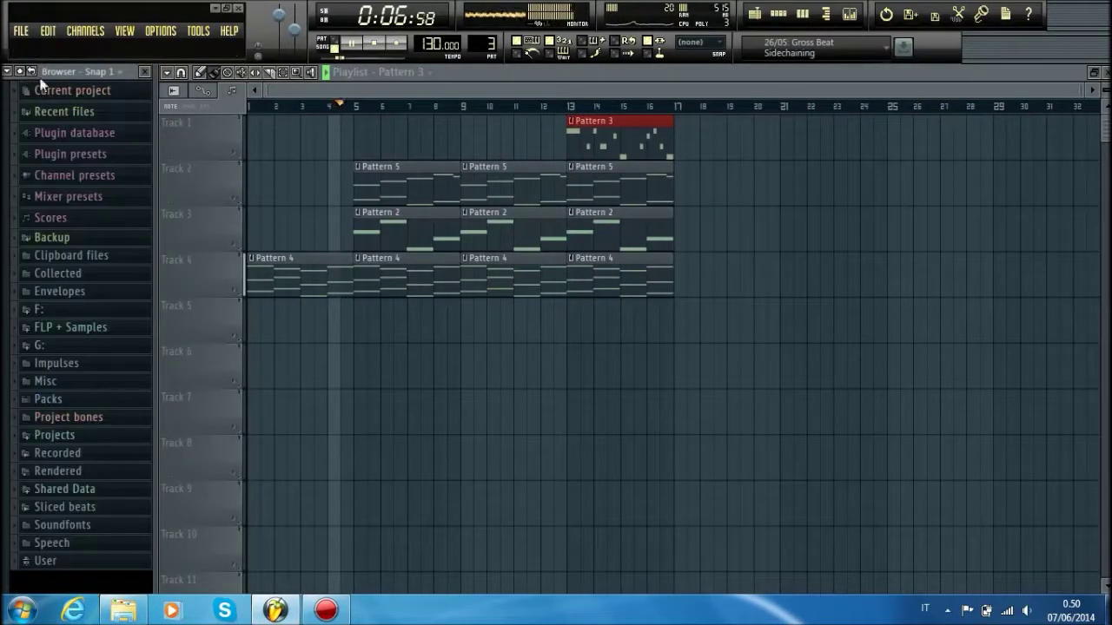
right_click(441, 191)
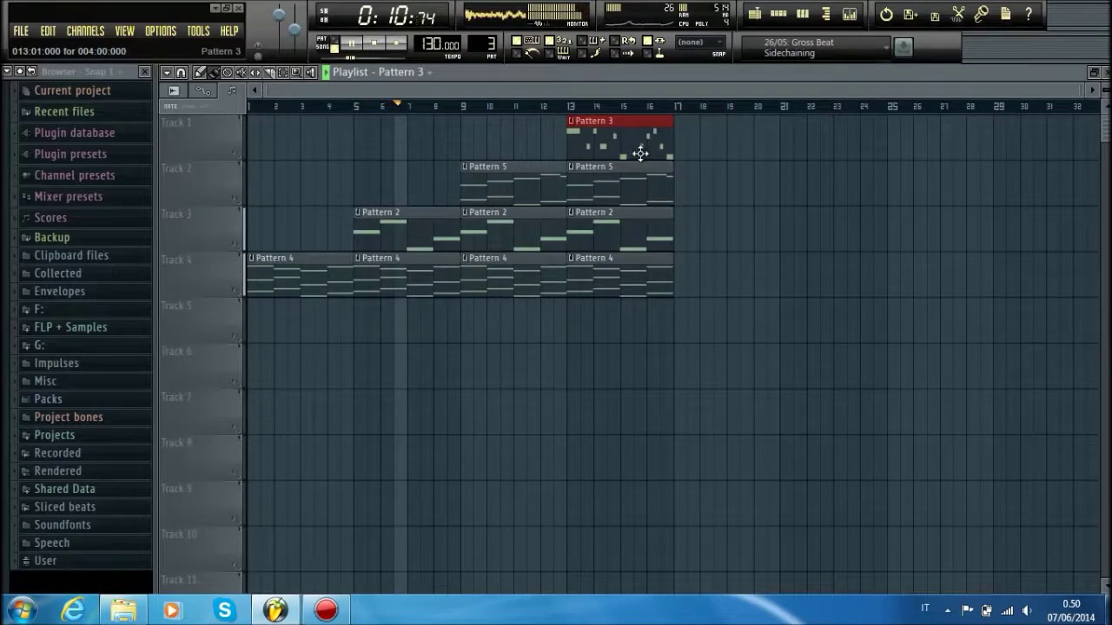
left_click_drag(516, 186, 729, 186)
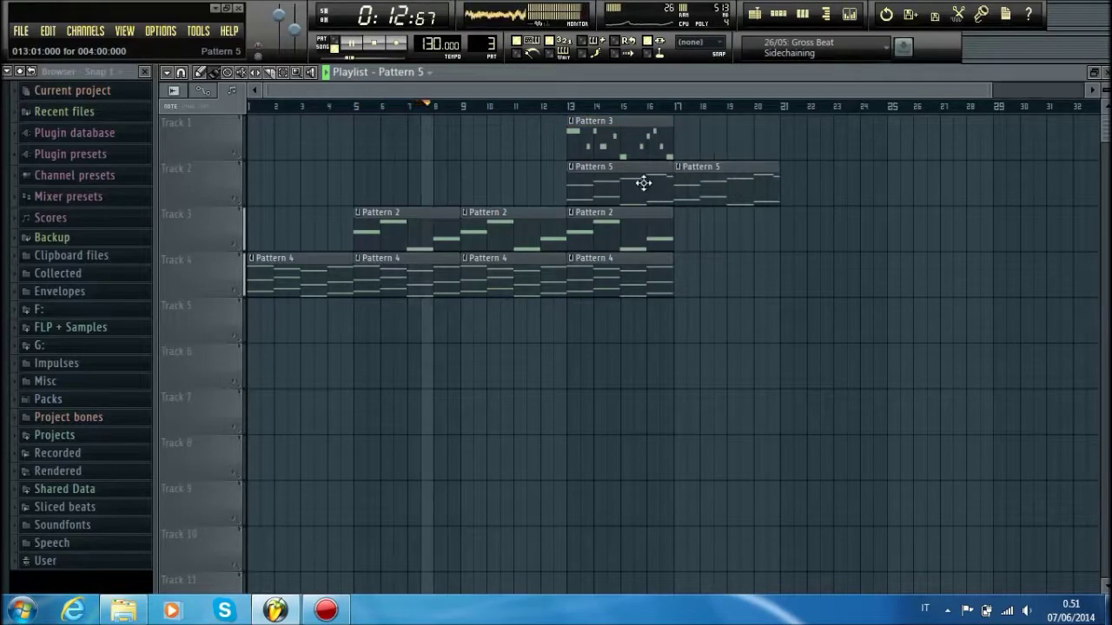
left_click_drag(624, 141, 721, 139)
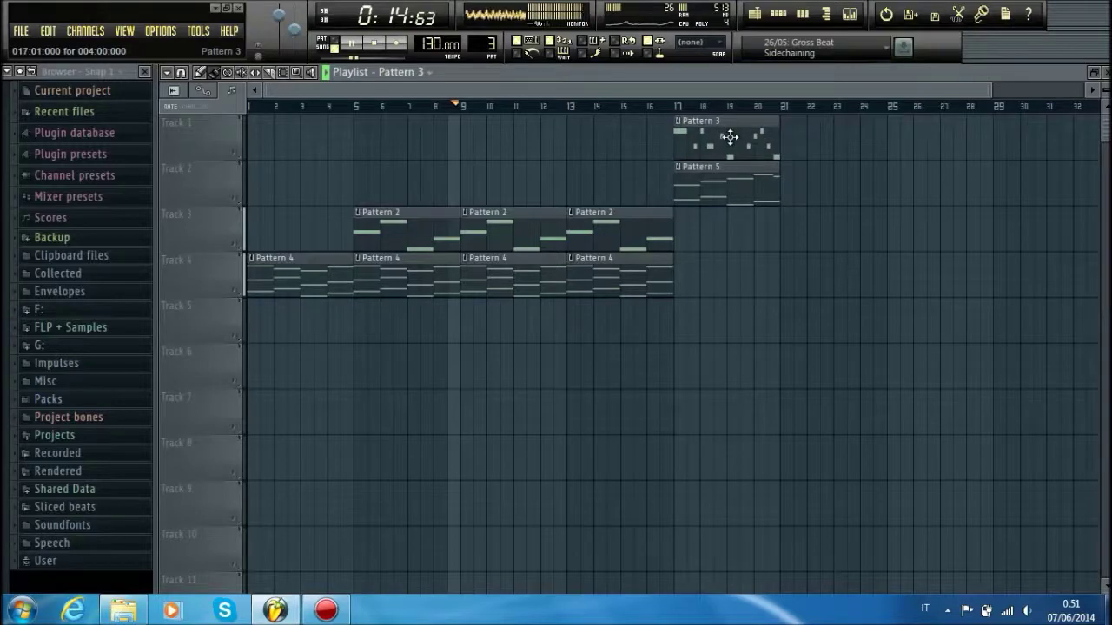
Fill bars 17 to 20 of Track 5 with one-bar Pattern 1 clips
key("KP_Subtract")
key("KP_Subtract")
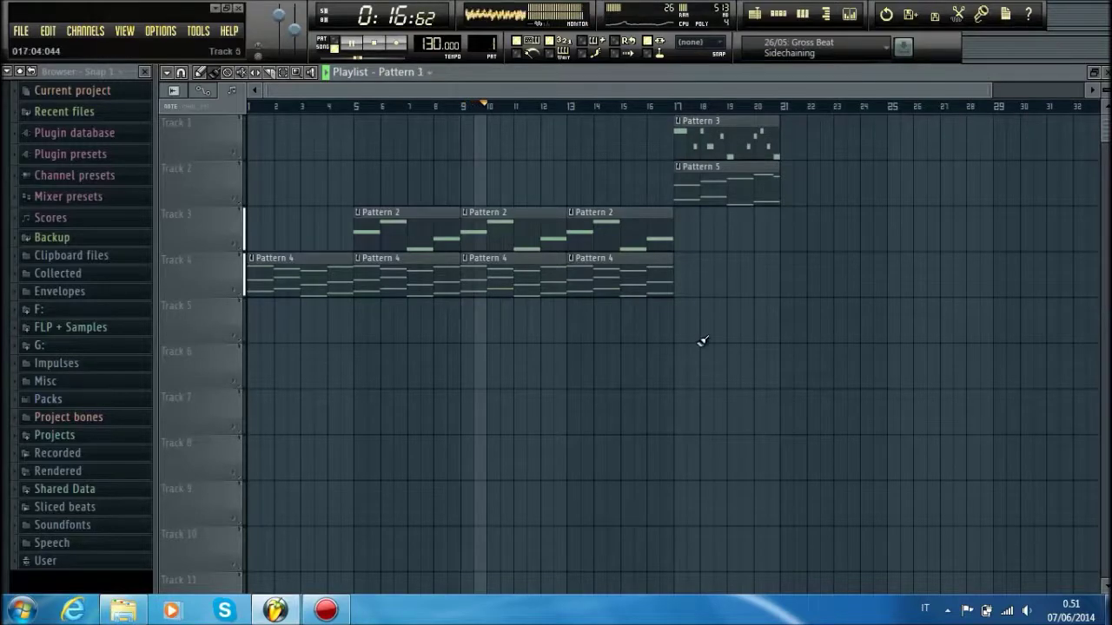
left_click_drag(677, 309, 770, 322)
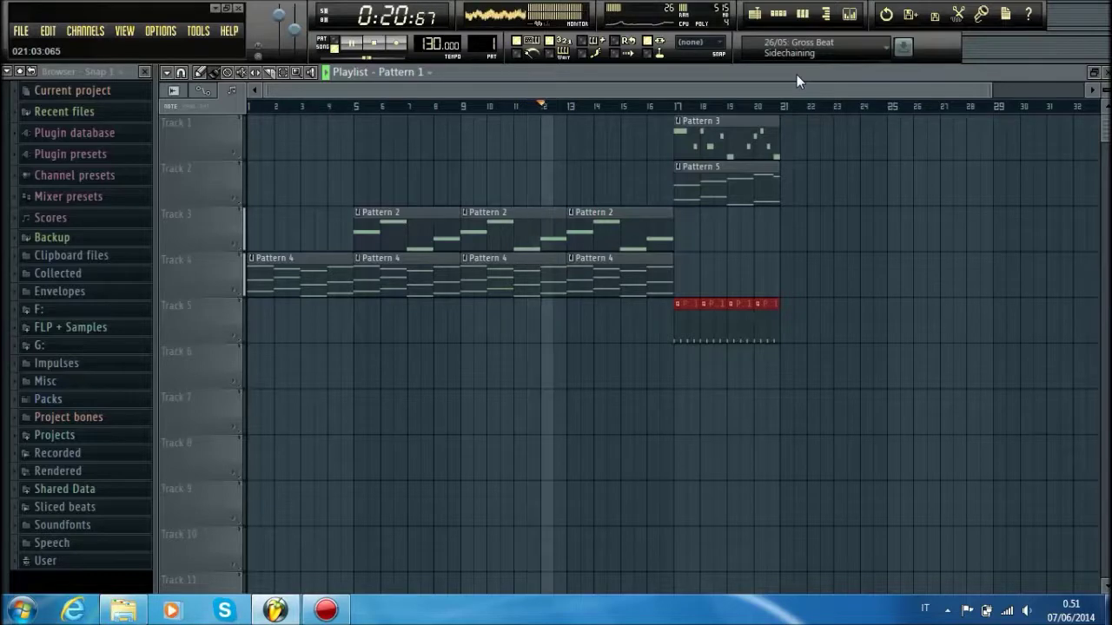
left_click(650, 223)
left_click(687, 228)
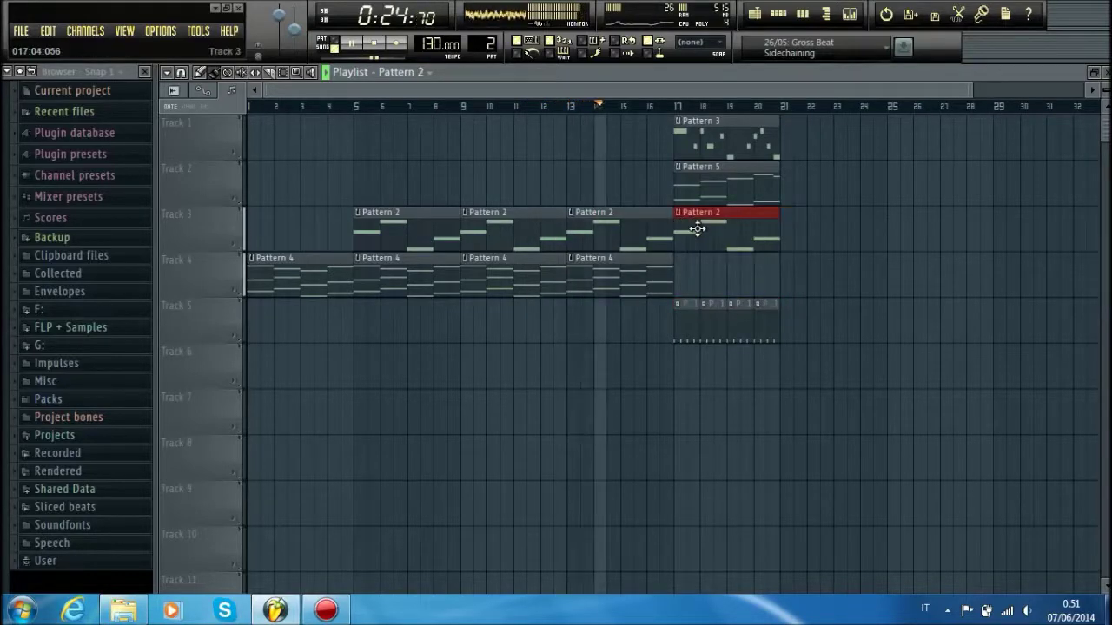
right_click(705, 226)
Place another Pattern 4 clip on Track 4, starting exactly at bar 17
left_click(663, 258)
left_click(686, 258)
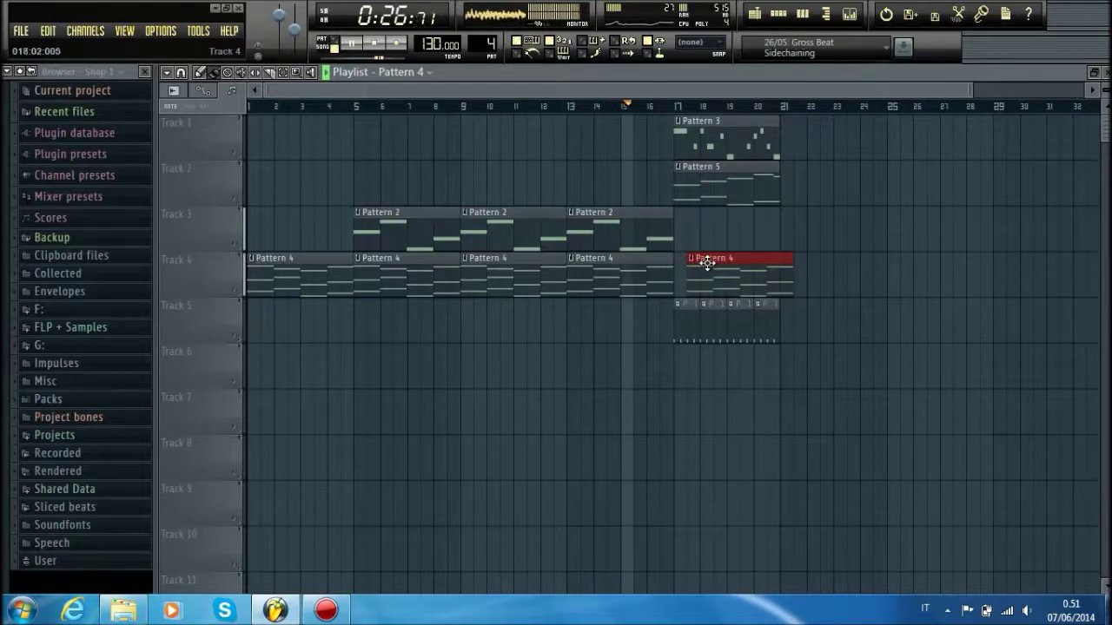
left_click_drag(707, 263, 696, 262)
Move the Pattern 3 clip to bar 25 on Track 2 and add a Pattern 5 clip at bar 21 on the same track
left_click_drag(721, 125, 935, 183)
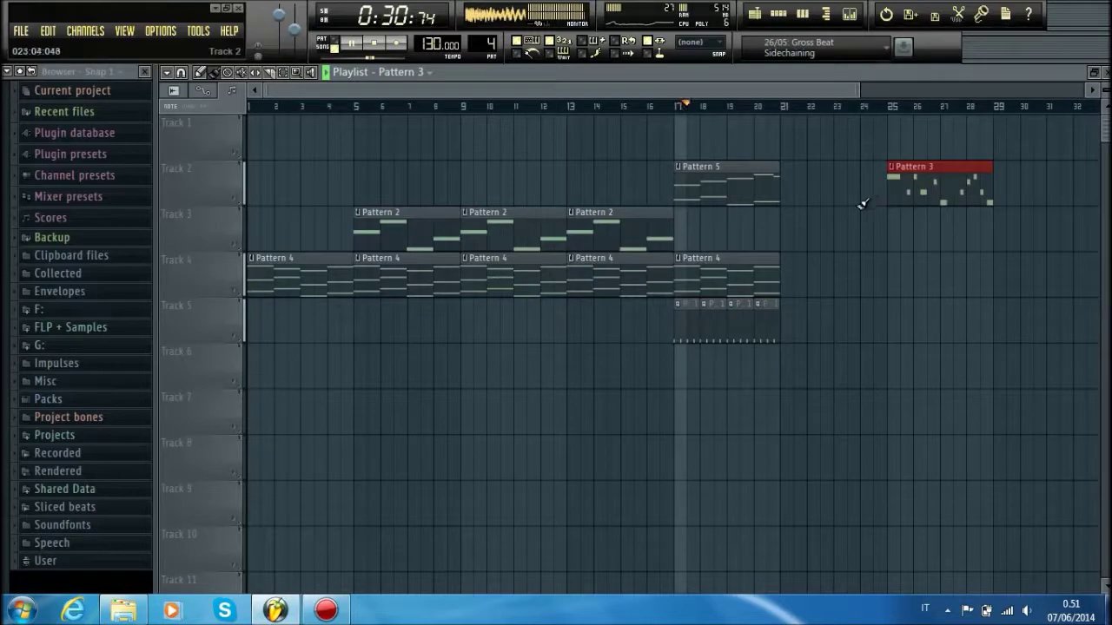
left_click(790, 176)
left_click_drag(826, 387, 722, 261)
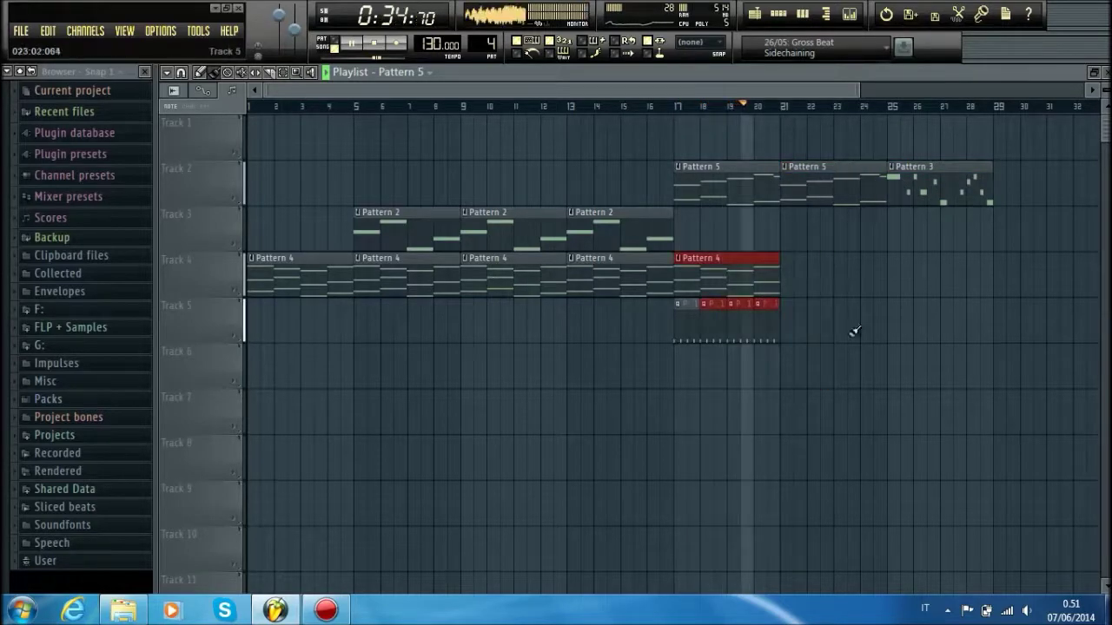
left_click(764, 365)
key("Delete")
key("ctrl+z")
key("Delete")
left_click_drag(890, 387, 713, 253)
left_click(961, 306)
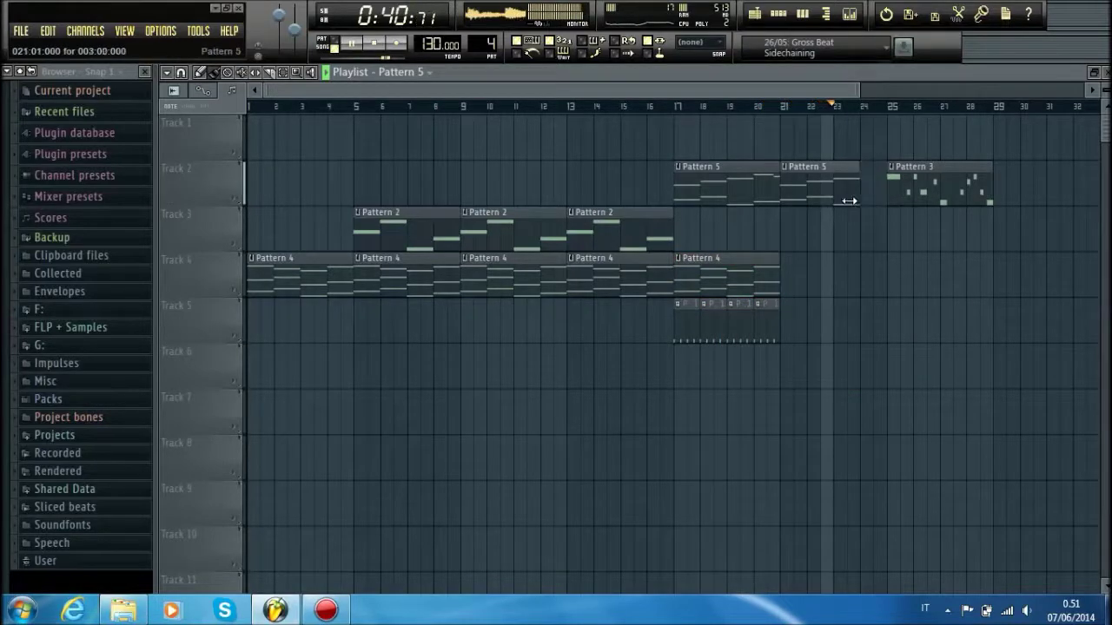
Stop playback, shorten the bar 21 Pattern 5 clip to one bar, and add a one-bar Pattern 4 clip at bar 21 on Track 4
key("space")
left_click_drag(885, 198, 810, 204)
left_click(812, 275)
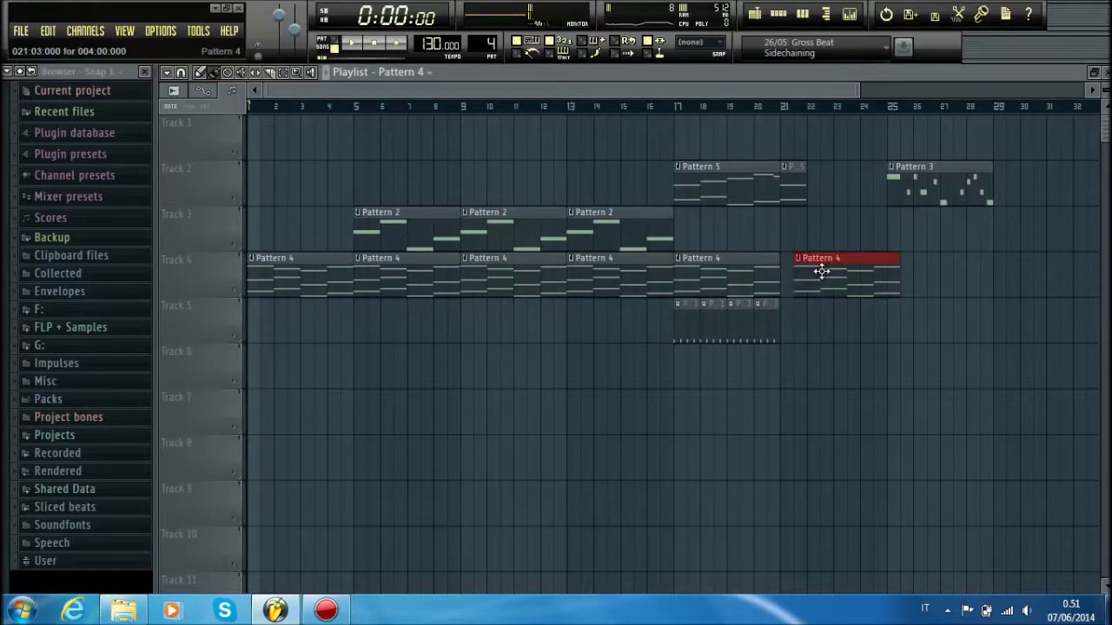
left_click_drag(882, 285, 818, 291)
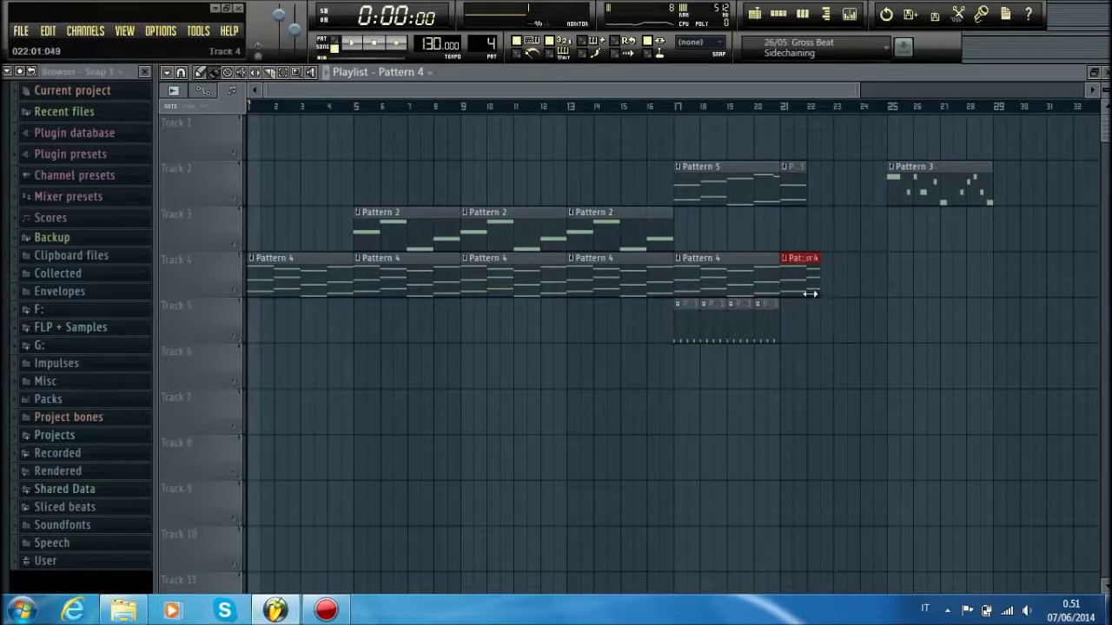
Delete the Pattern 1 clips from Track 5 and add another one-bar Pattern 5 clip at bar 22 on Track 2
right_click(755, 322)
right_click(694, 323)
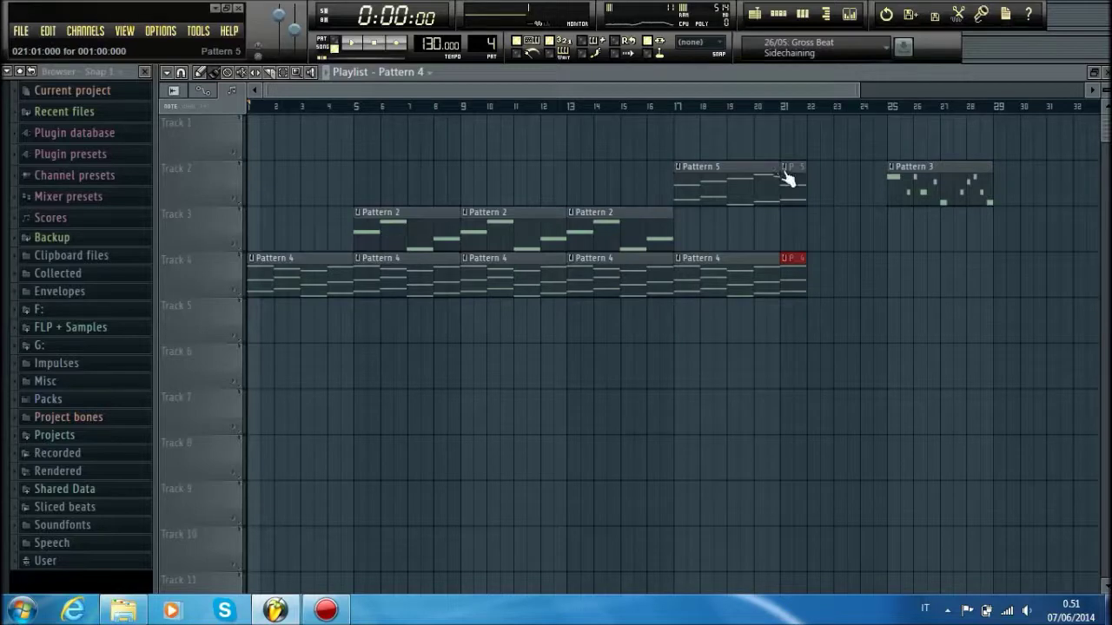
left_click(818, 186)
Add a one-bar Pattern 2 clip at bar 23 and a four-bar one at bar 24 on Track 3, and move Pattern 3 to bar 24
left_click(663, 235)
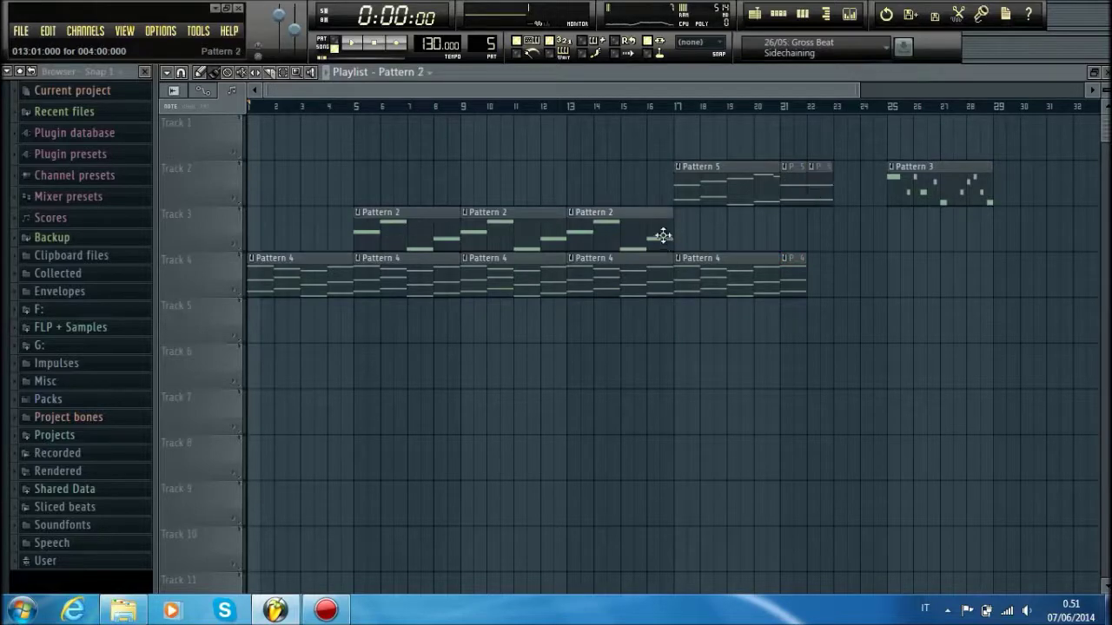
left_click(836, 232)
left_click_drag(948, 233, 901, 191)
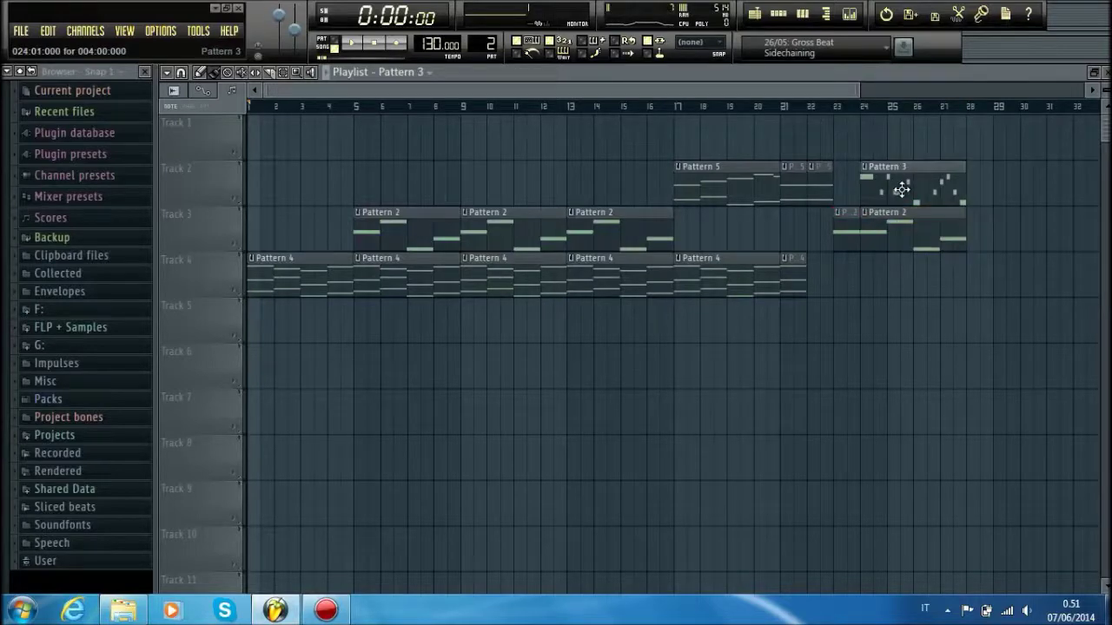
Place Pattern 5 at bar 24 on Track 4 and fill bars 24 to 27 of Track 1 with Pattern 1 clips
left_click(744, 189)
left_click(867, 273)
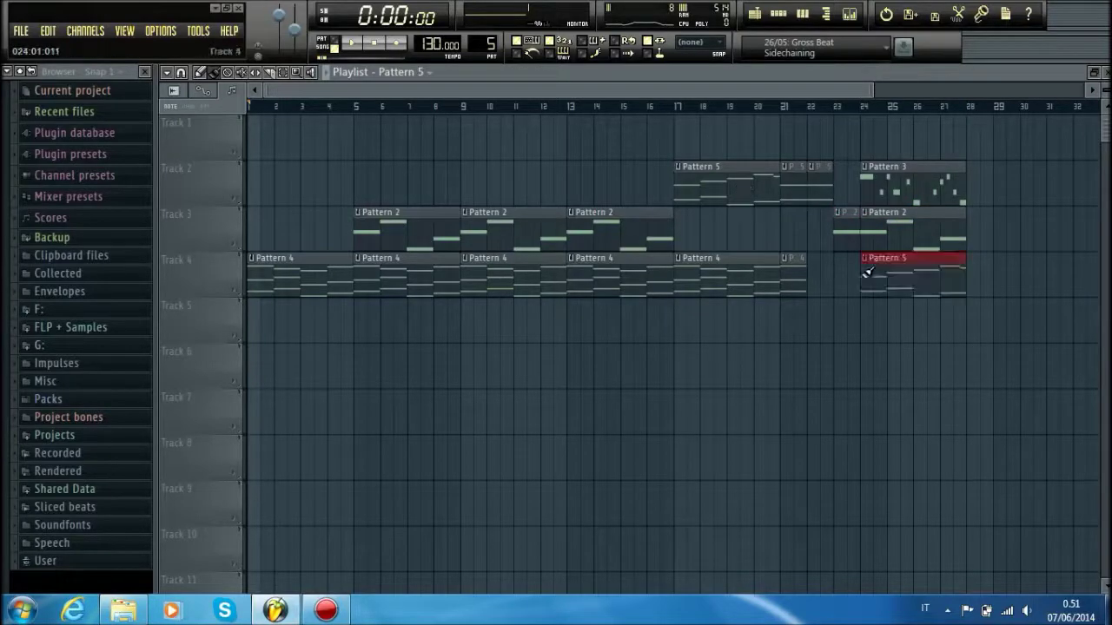
left_click_drag(864, 137, 943, 145)
Play the arrangement from bar 1 with the playlist restored to a smaller window and the reFX Nexus #4 arpeggiator in view
key("space")
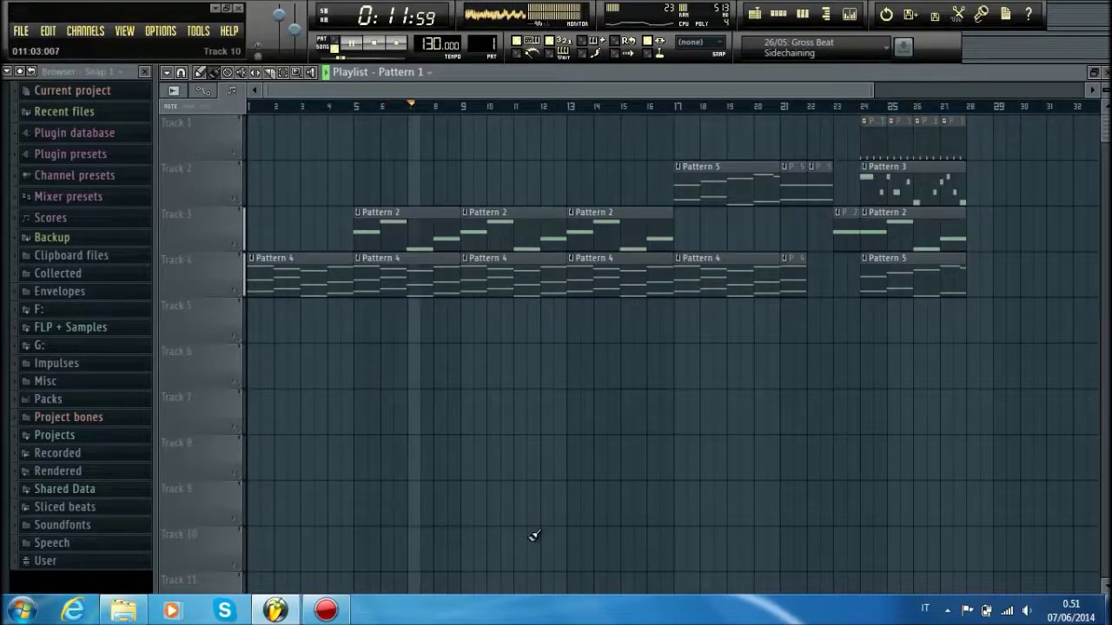
double_click(637, 78)
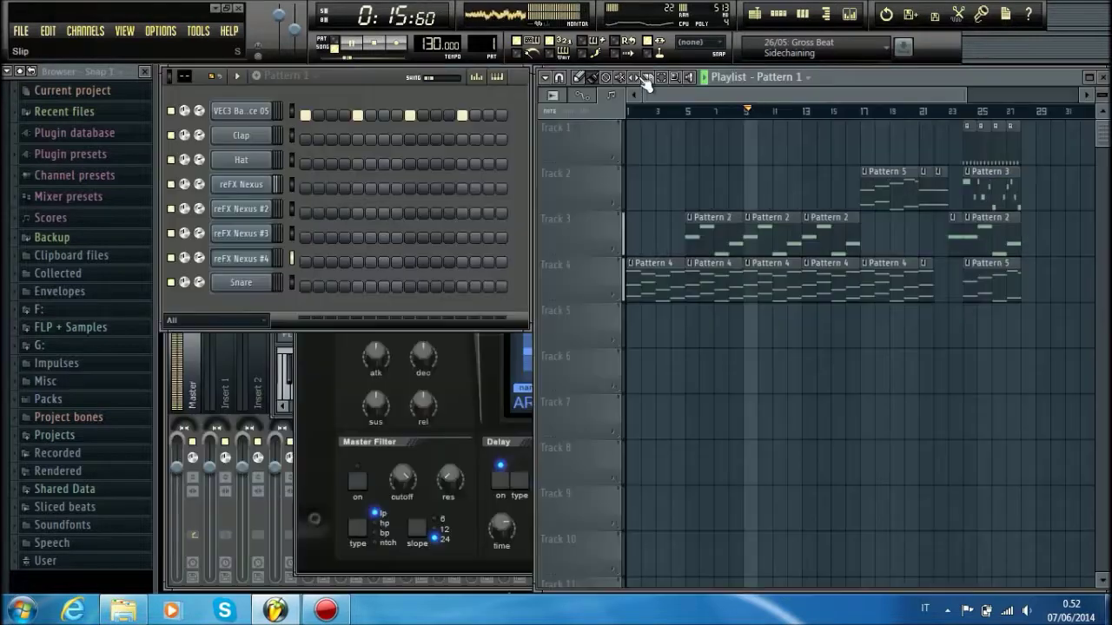
left_click(473, 374)
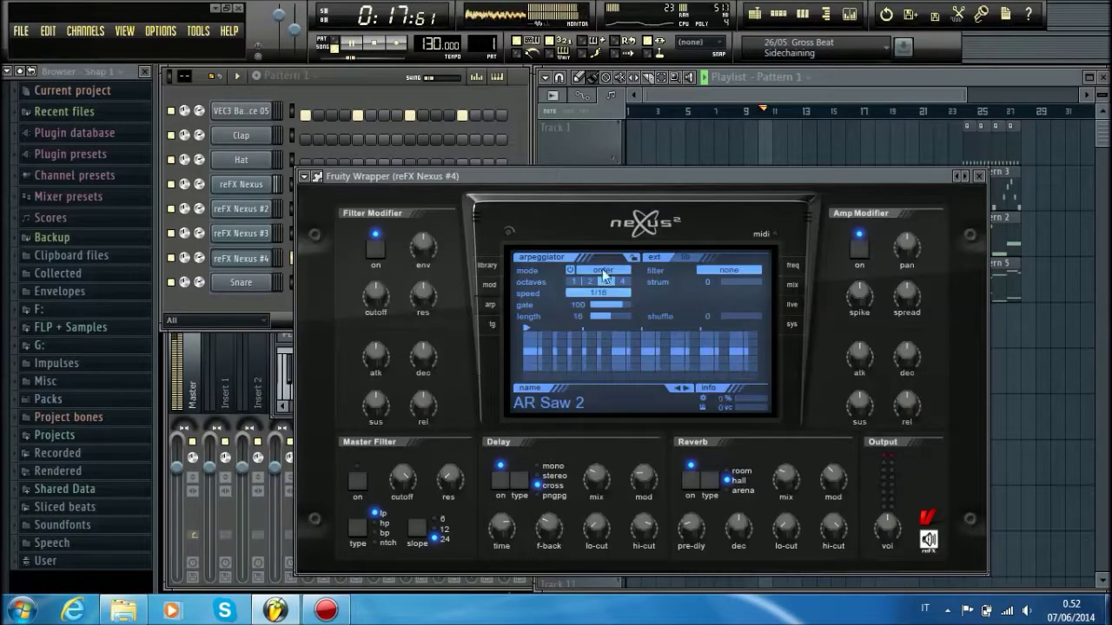
left_click_drag(658, 176, 687, 240)
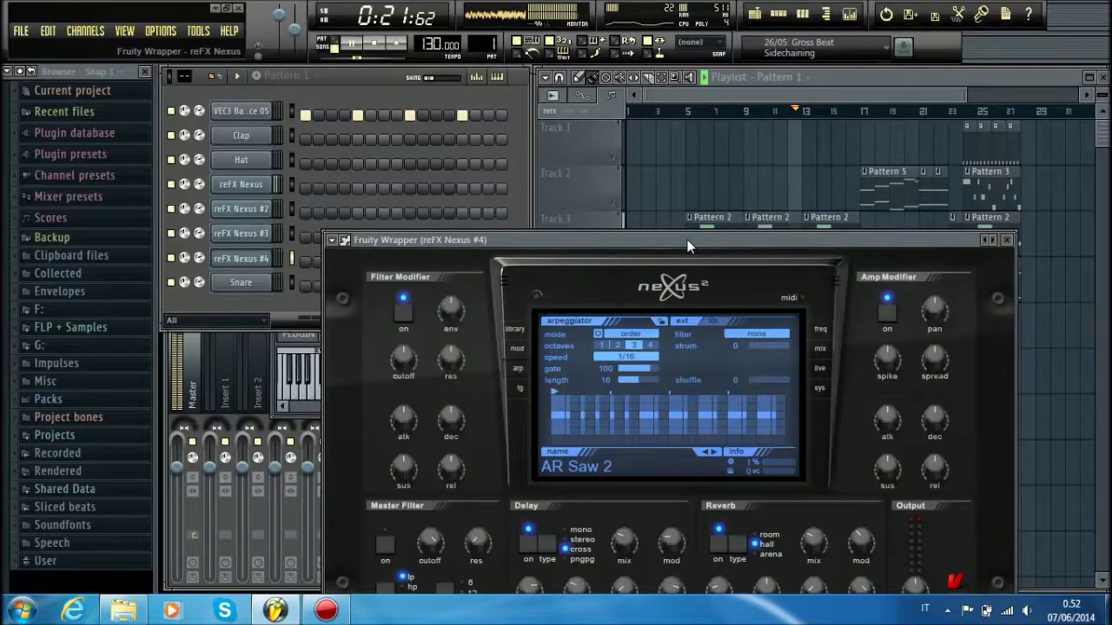
left_click_drag(687, 240, 726, 335)
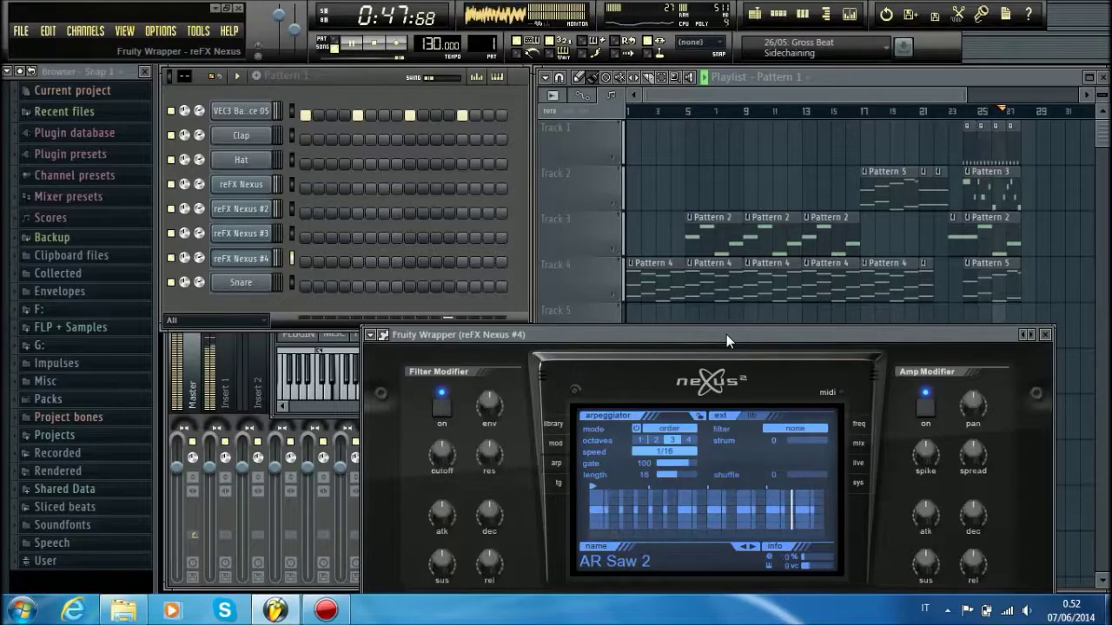
Duplicate the bars 24 to 27 clips on Tracks 1 to 4 so that they repeat from bar 28
left_click_drag(1074, 291, 1033, 155)
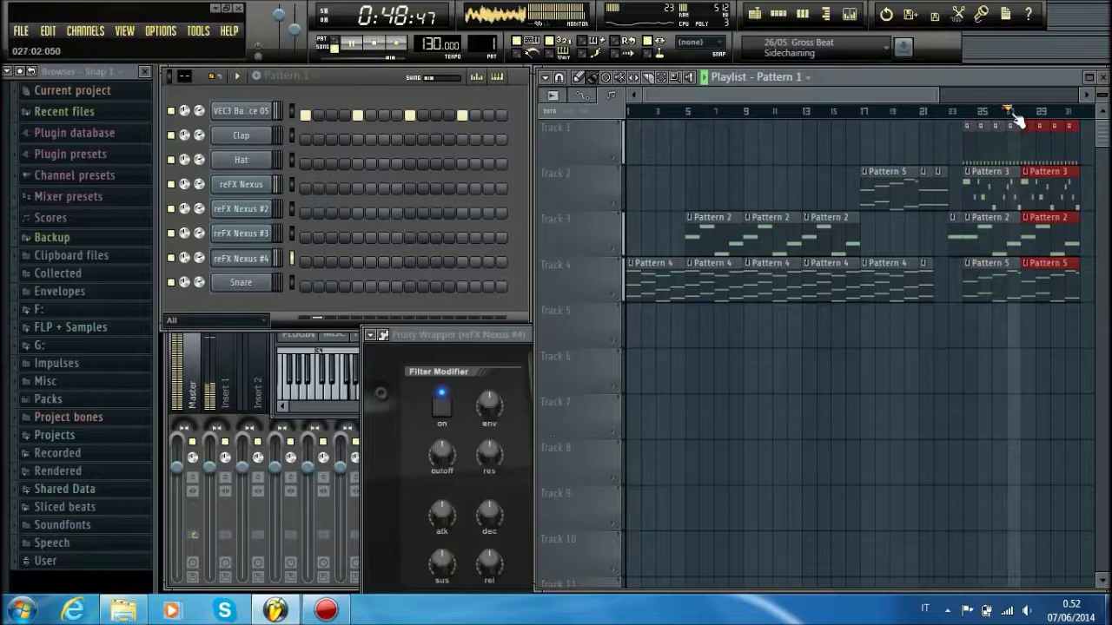
left_click_drag(873, 91, 942, 91)
left_click(999, 149)
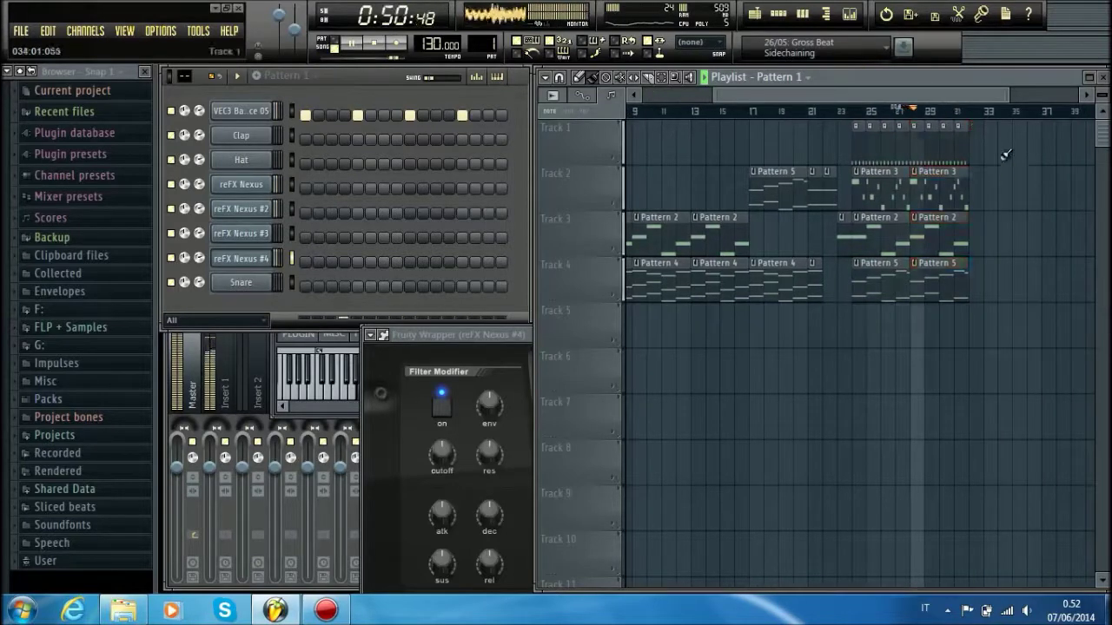
Place Pattern 4 on Track 5, Pattern 2 on Track 3 and Pattern 5 on Track 4, all starting at bar 32
left_click(792, 286)
left_click(970, 315)
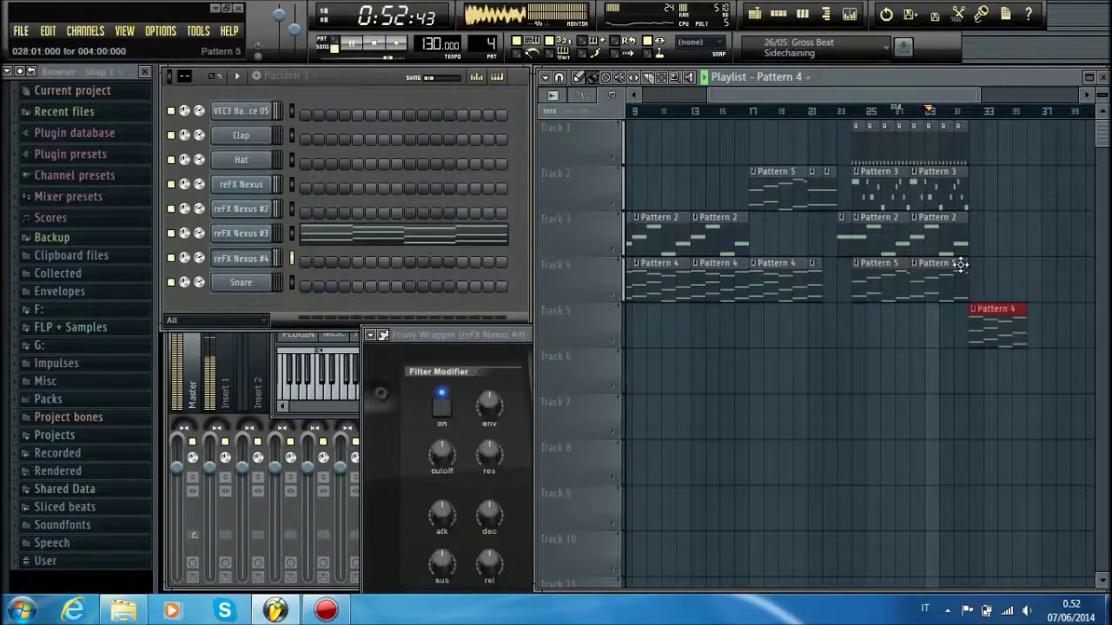
left_click(977, 240)
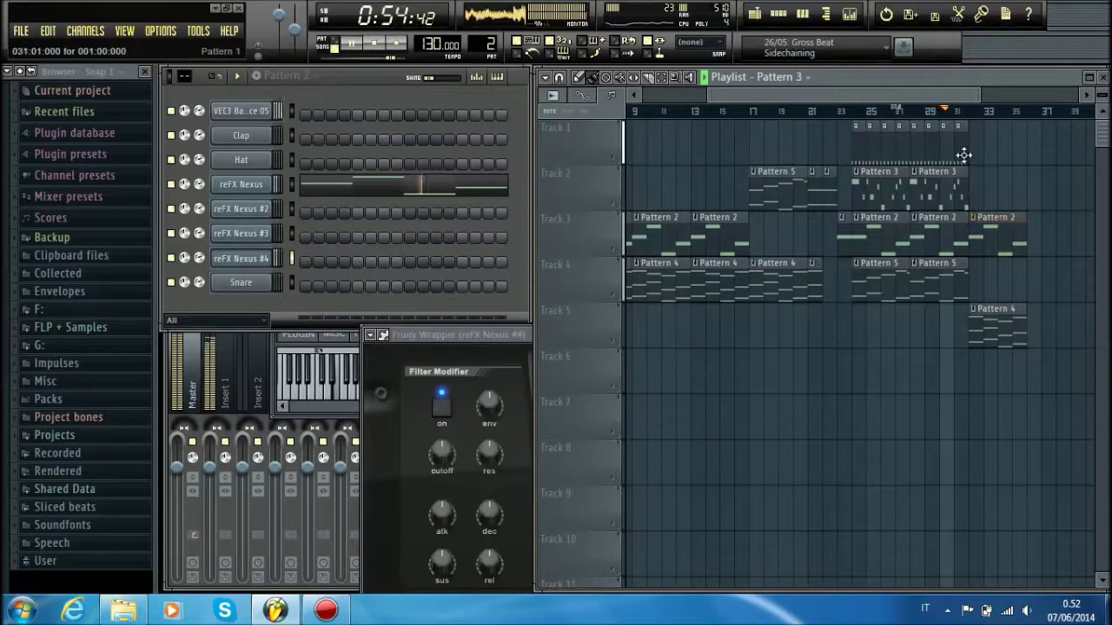
left_click(960, 269)
left_click(973, 265)
Fill bars 33 to 35 of Track 1 with Pattern 1 clips and extend the Track 5 Pattern 4 clip to about bar 39
left_click(960, 148)
left_click_drag(988, 148, 1017, 148)
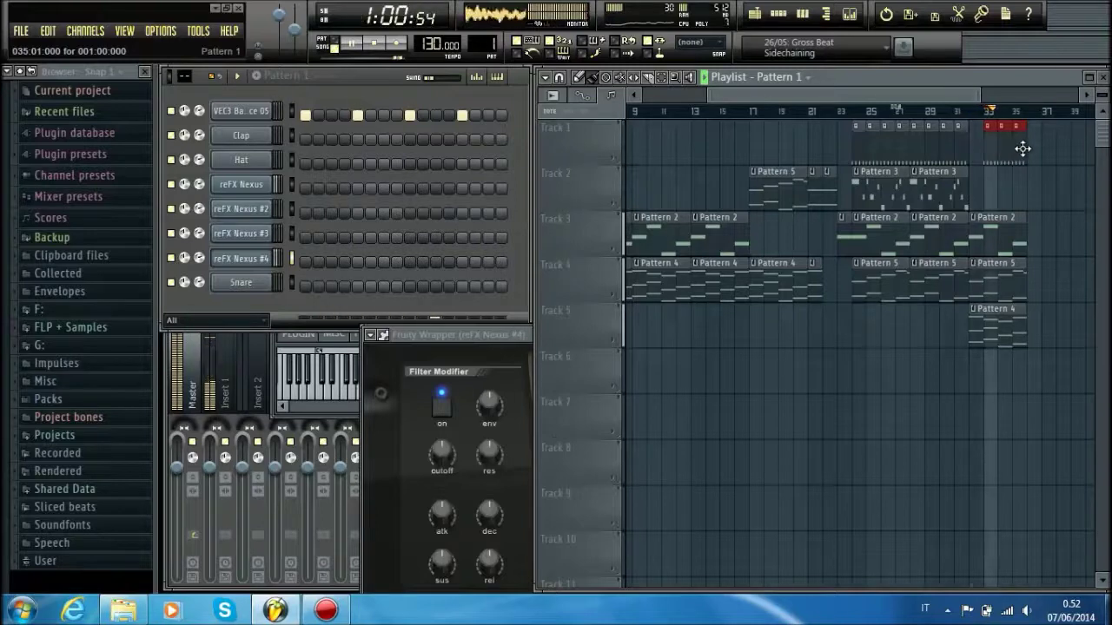
left_click_drag(1026, 330, 1063, 332)
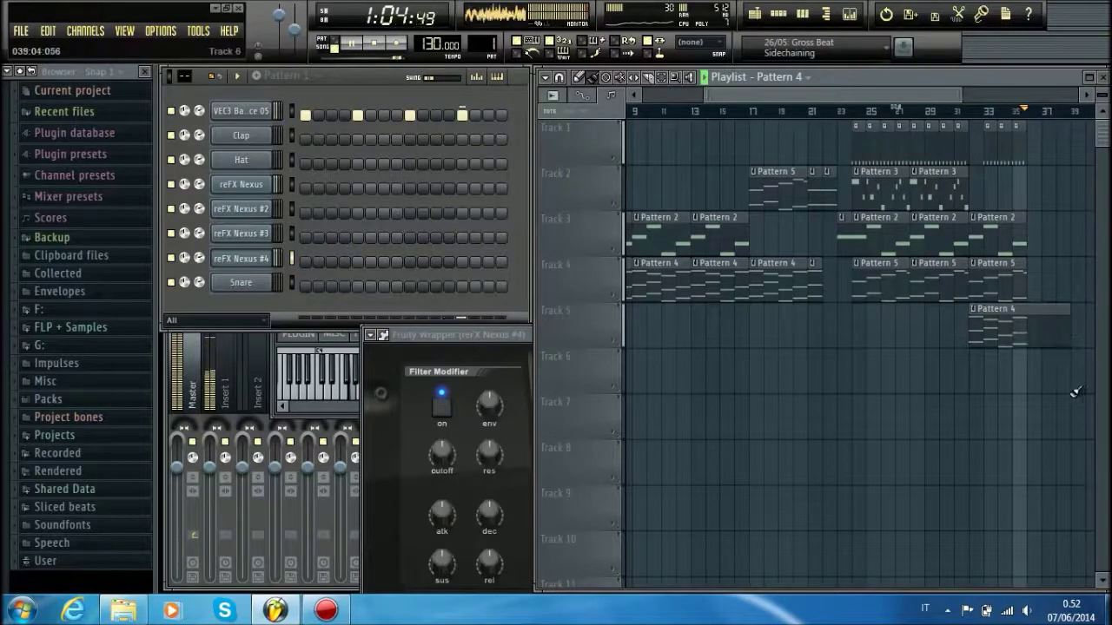